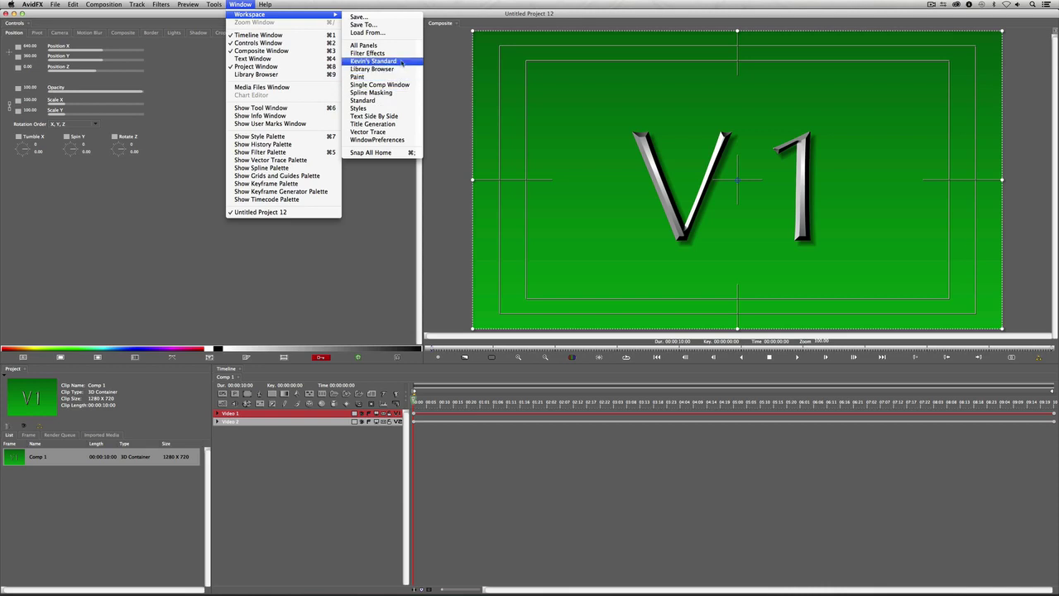
Load the custom personal Standard workspace and review the project settings without changing them
left_click(402, 62)
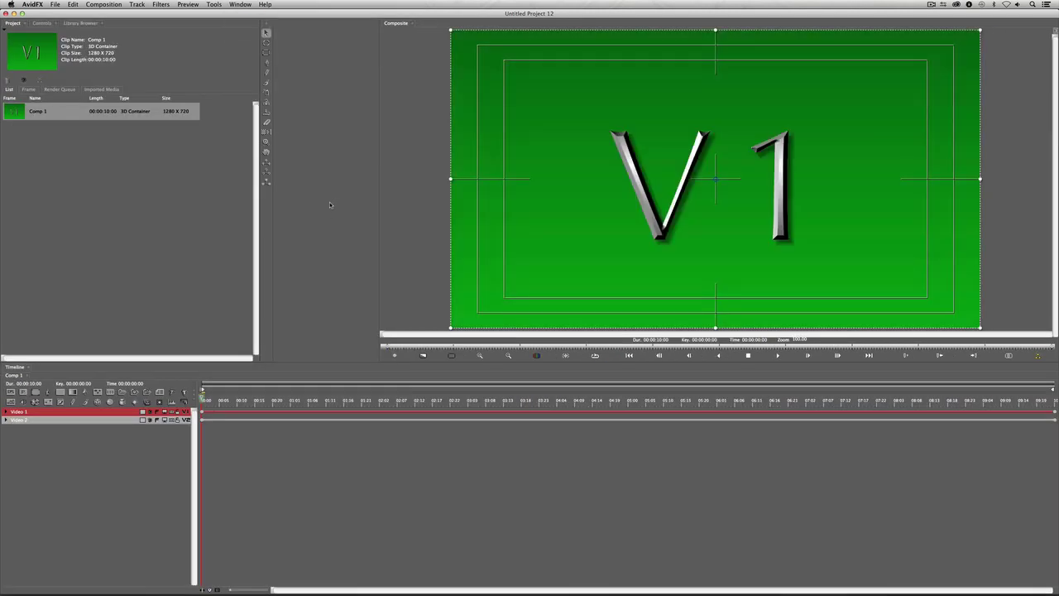
left_click(75, 4)
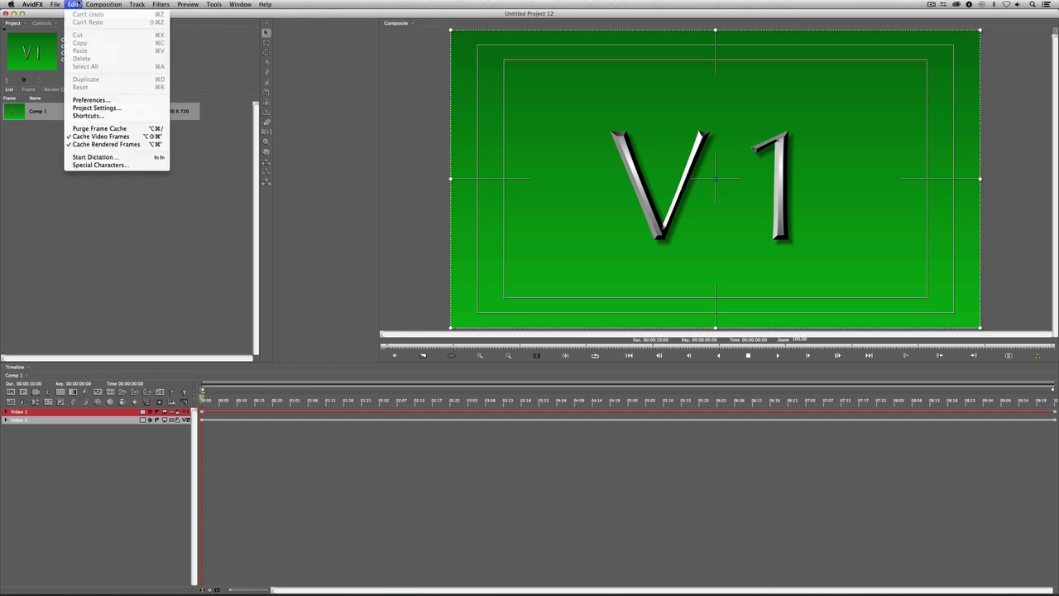
left_click(96, 108)
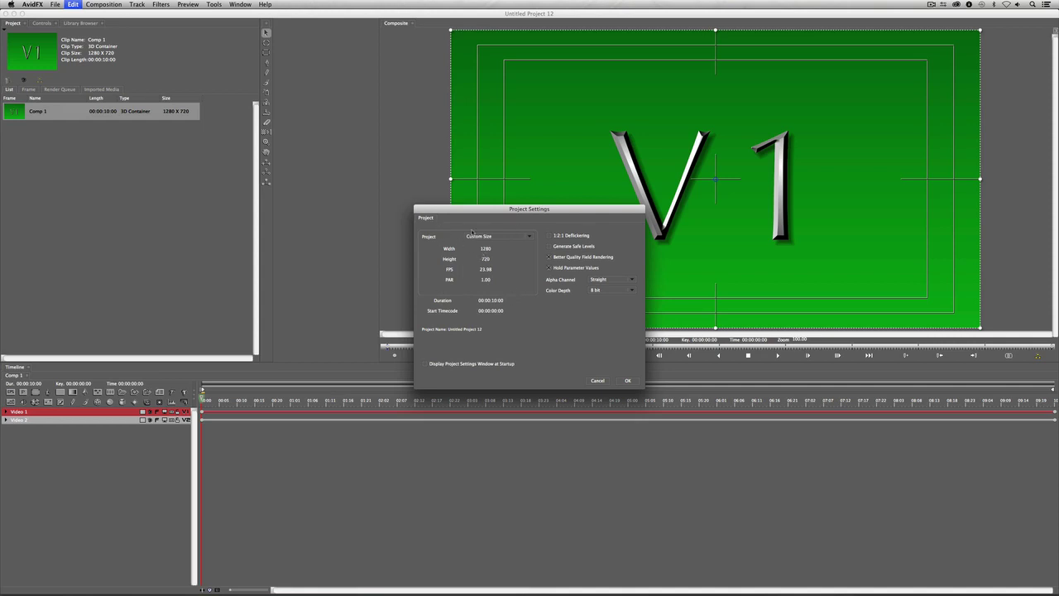
left_click(628, 379)
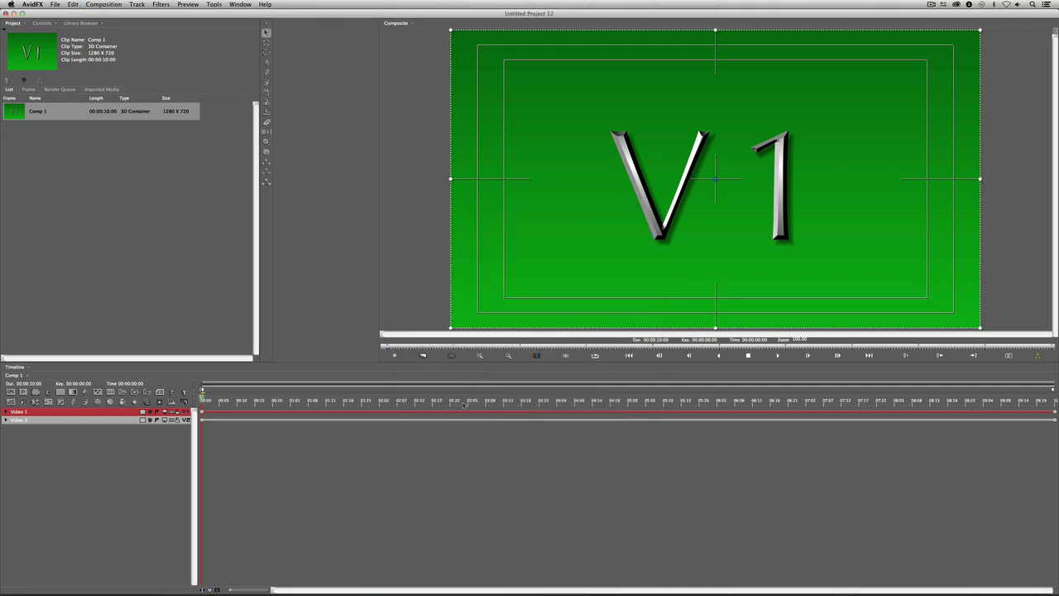
Delete the Video 1 and Video 2 tracks from the timeline
right_click(57, 412)
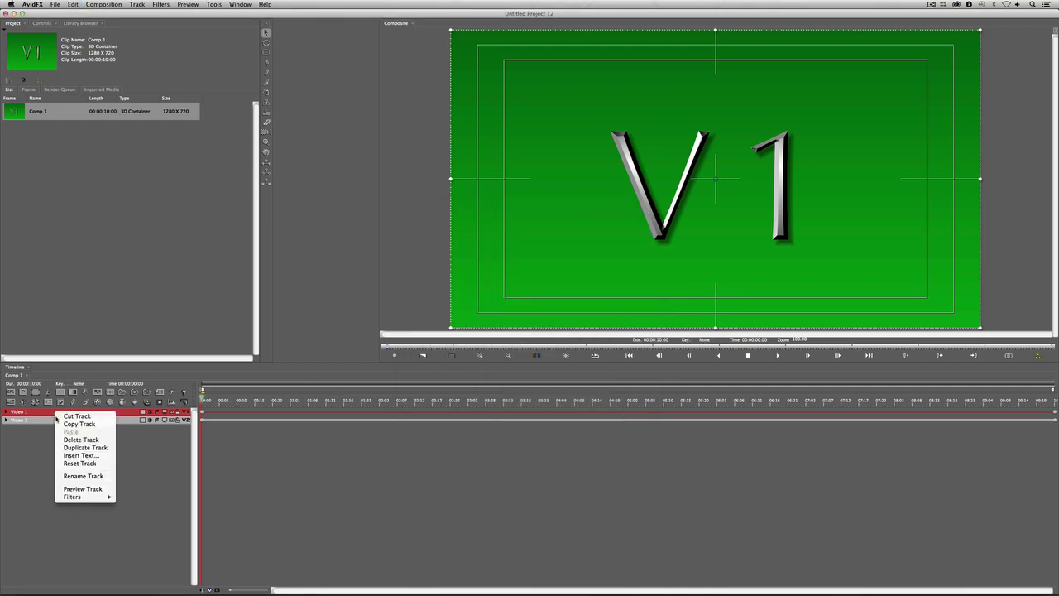
left_click(66, 439)
right_click(54, 411)
left_click(66, 437)
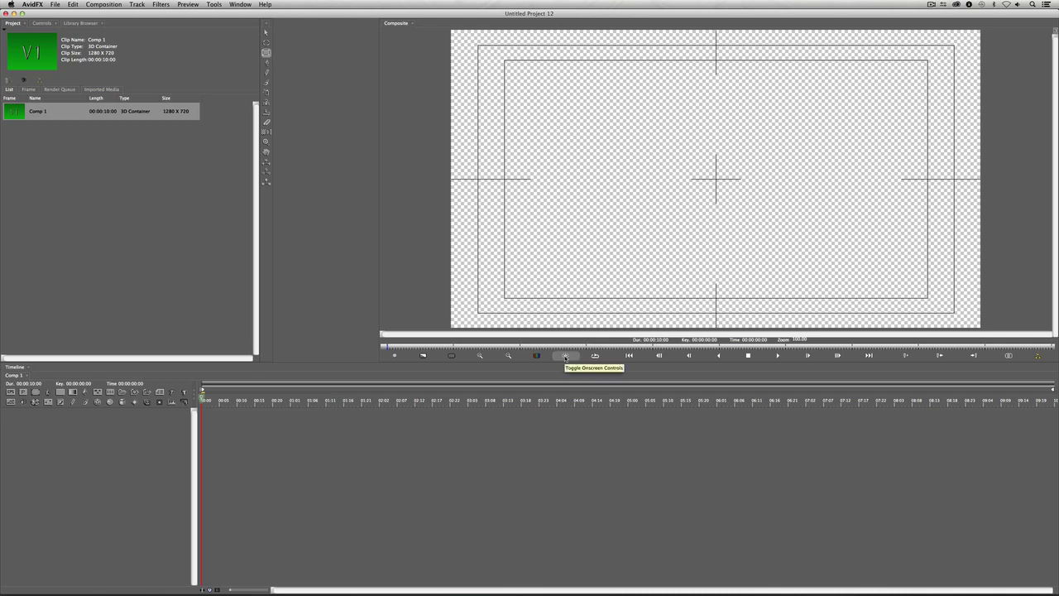
Turn the Title Safe guides off and back on in the composite view
left_click(566, 356)
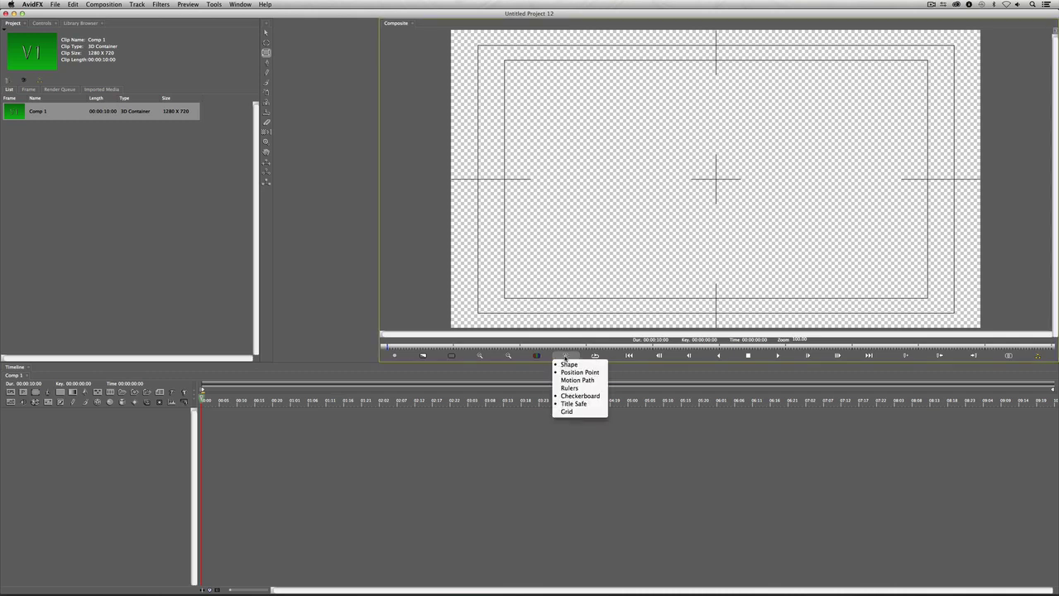
left_click(592, 404)
left_click(566, 356)
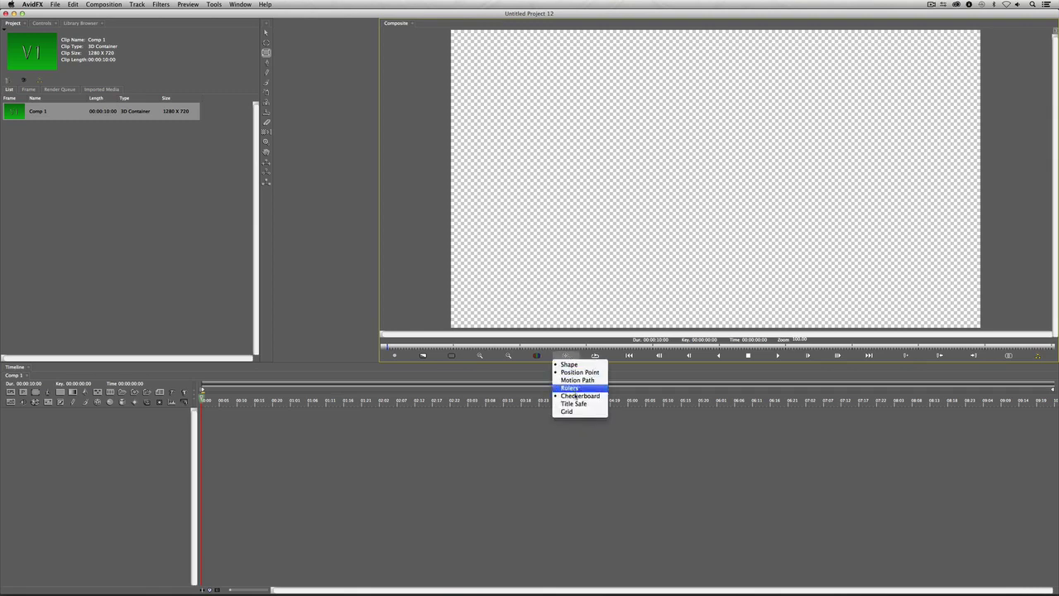
left_click(576, 403)
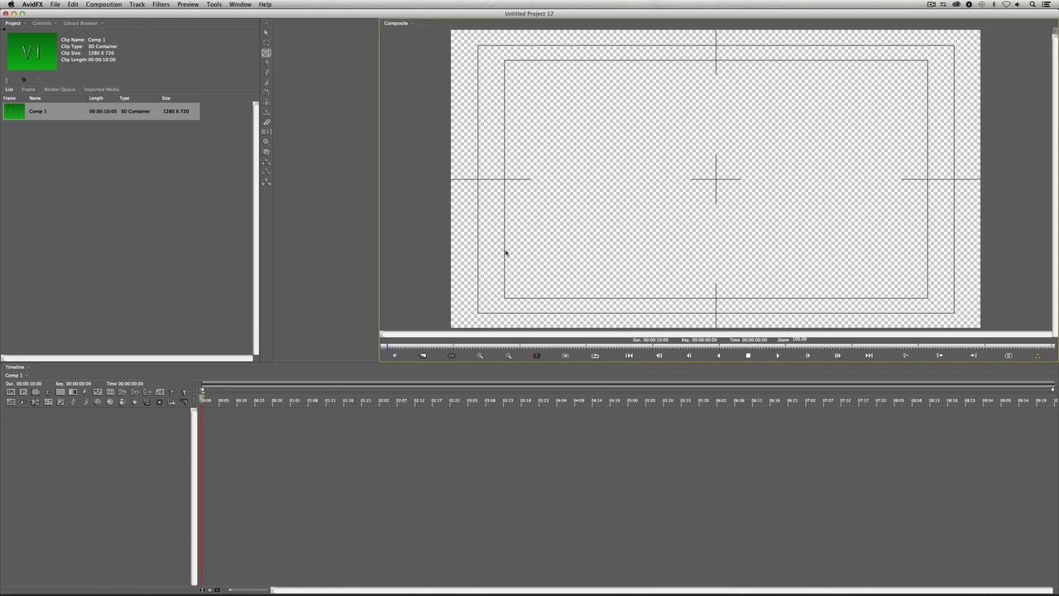
Draw a wide rectangle spline across the lower third, past both frame edges, and review its gradient fill in the Gradient Editor
left_click_drag(413, 233, 1039, 299)
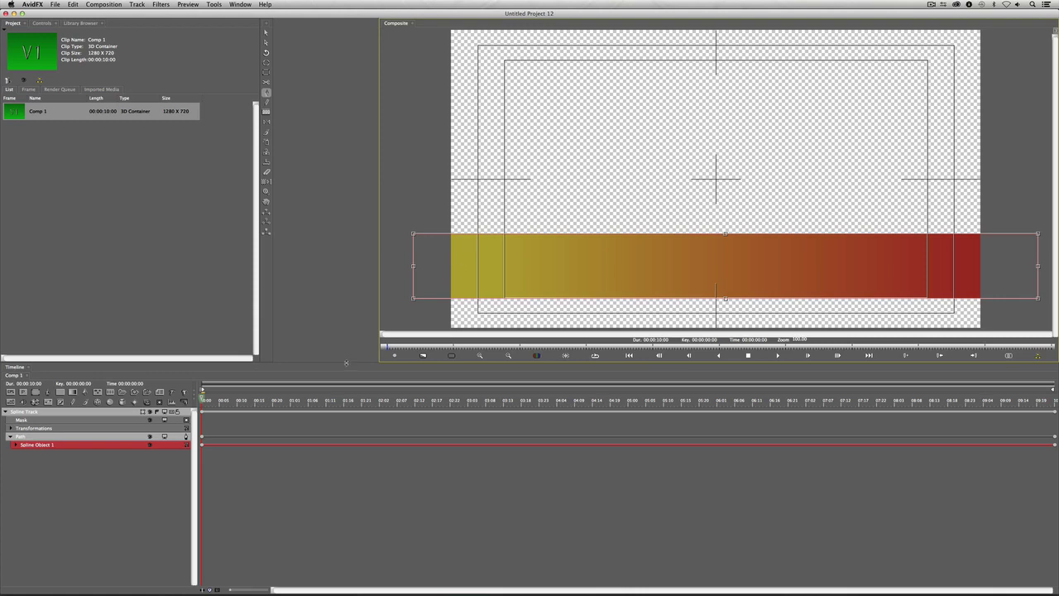
left_click(43, 24)
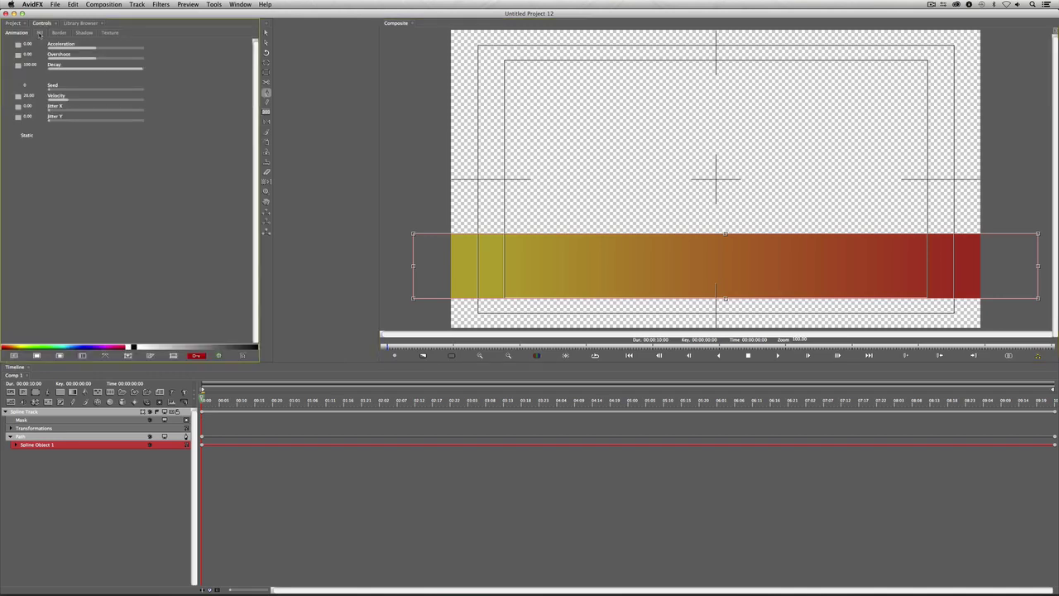
left_click(39, 33)
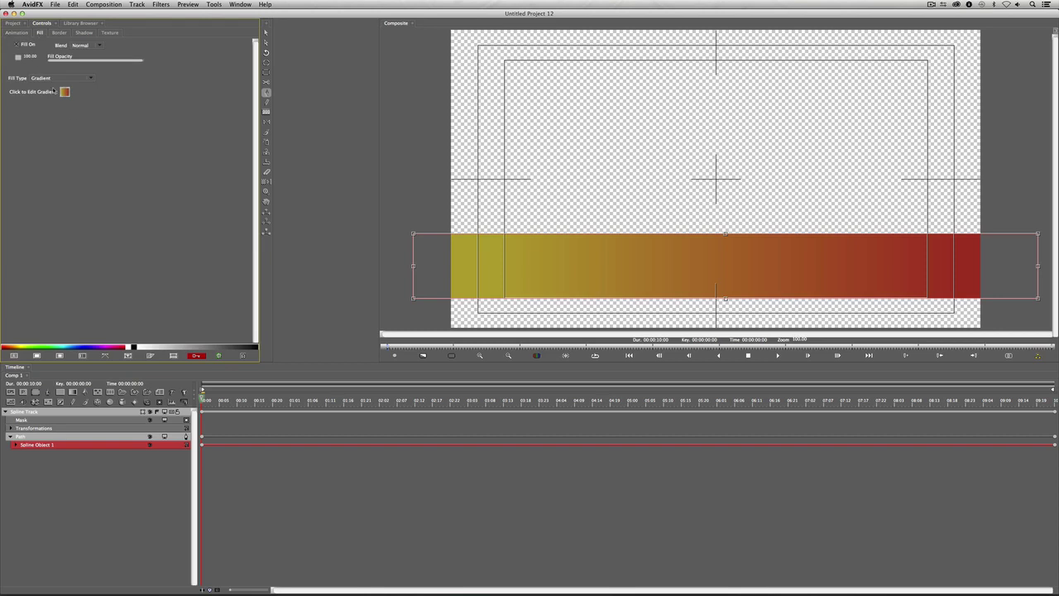
left_click(63, 92)
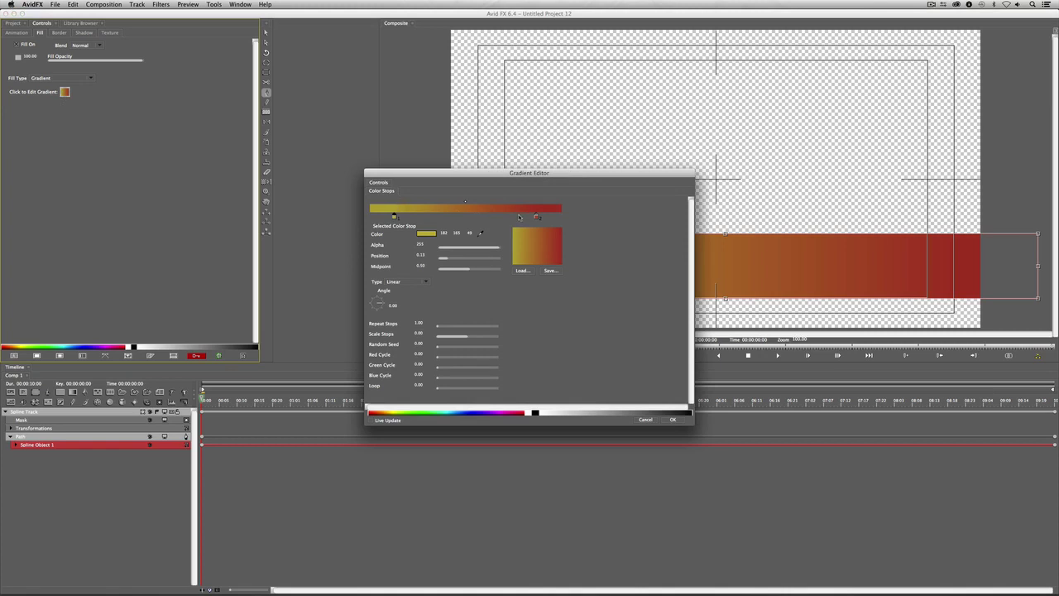
left_click(645, 419)
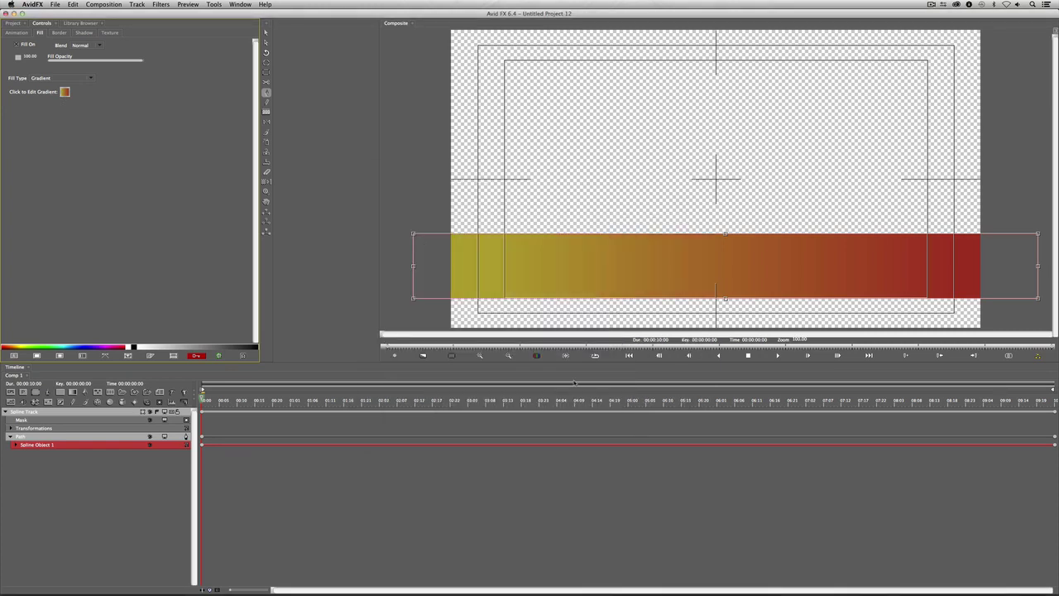
Switch the rectangle's fill type to Color and back to Gradient
left_click(48, 78)
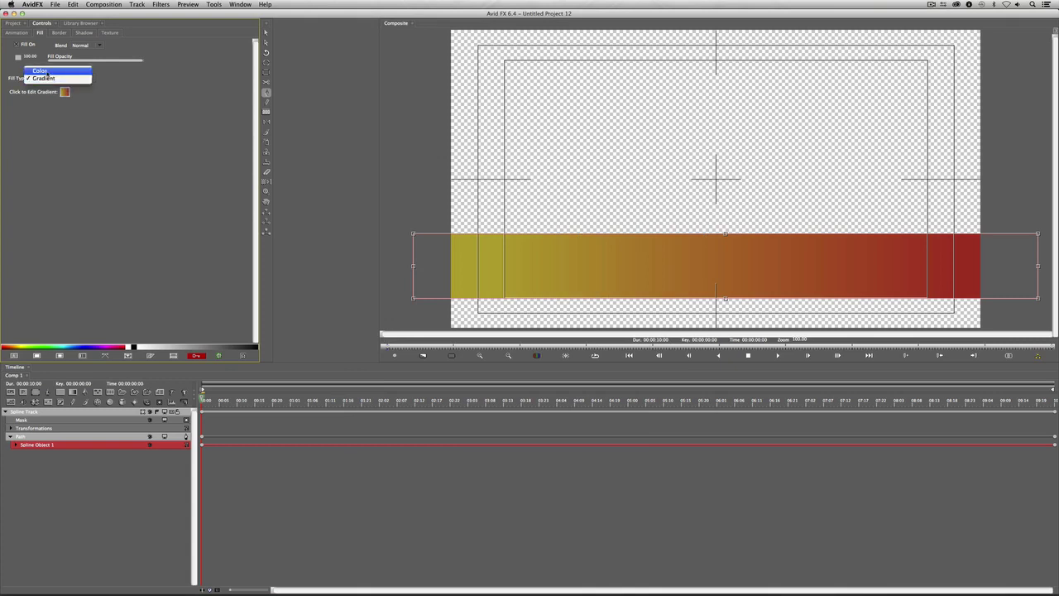
left_click(41, 71)
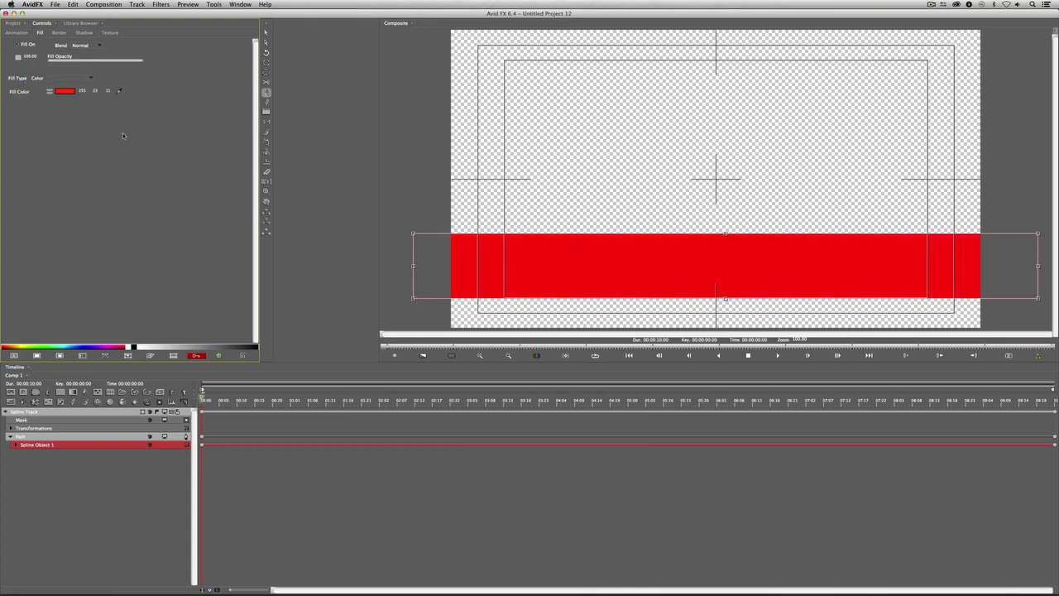
left_click(64, 80)
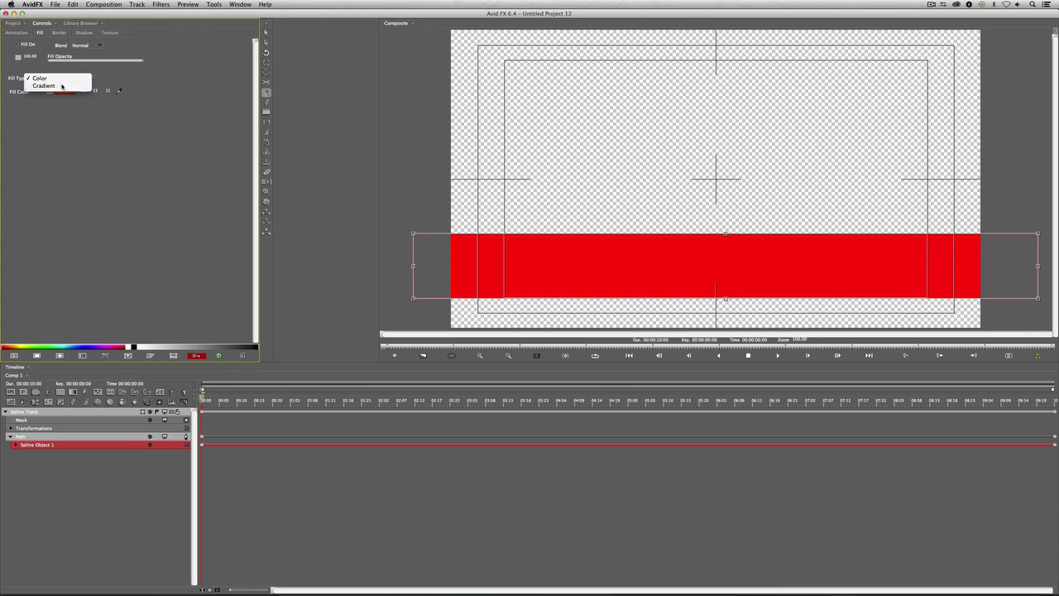
left_click(50, 85)
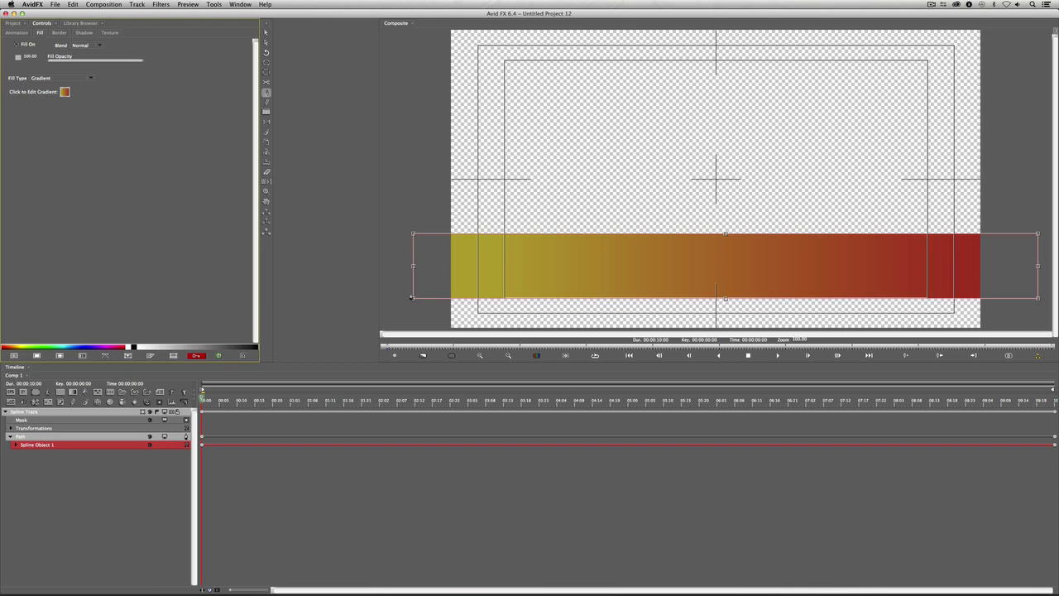
Apply the BCC Weave generator filter to the whole Spline Track
left_click(21, 412)
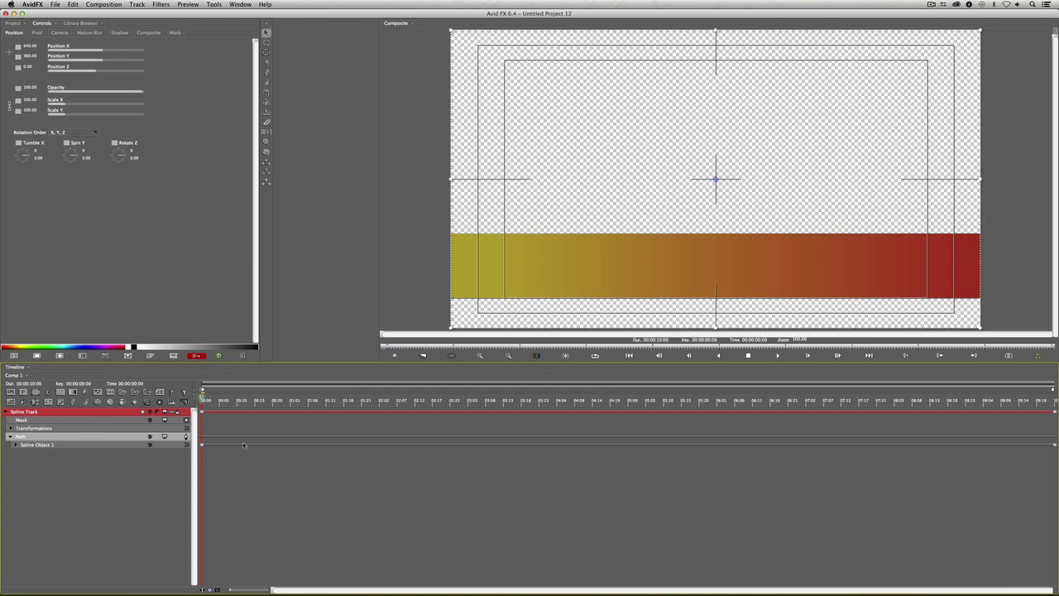
left_click(160, 4)
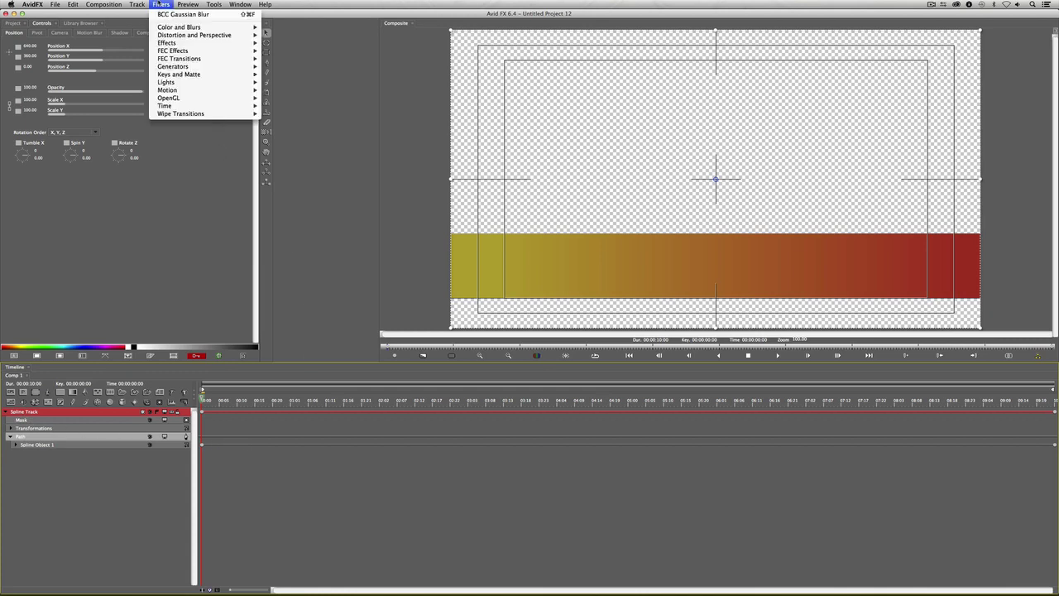
mouse_move(173, 66)
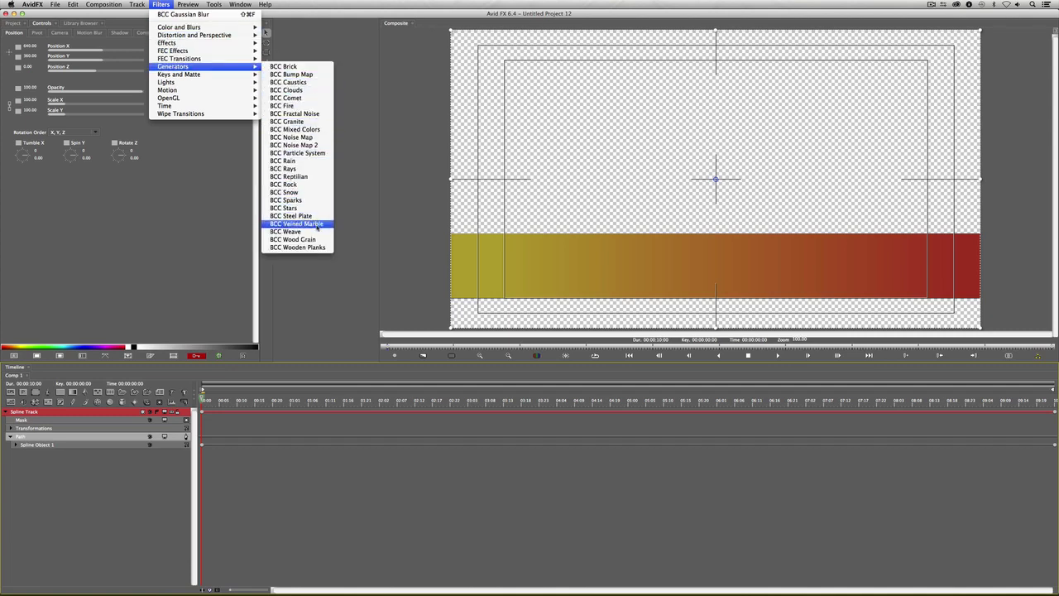
left_click(285, 231)
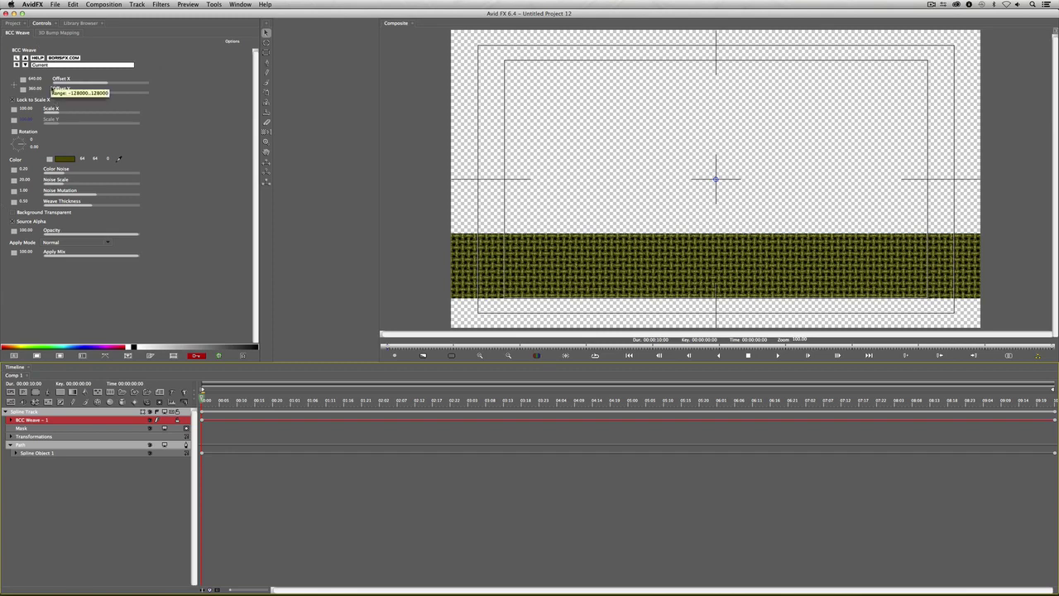
Set the BCC Weave color to RGB 214, 110, 50
left_click(65, 158)
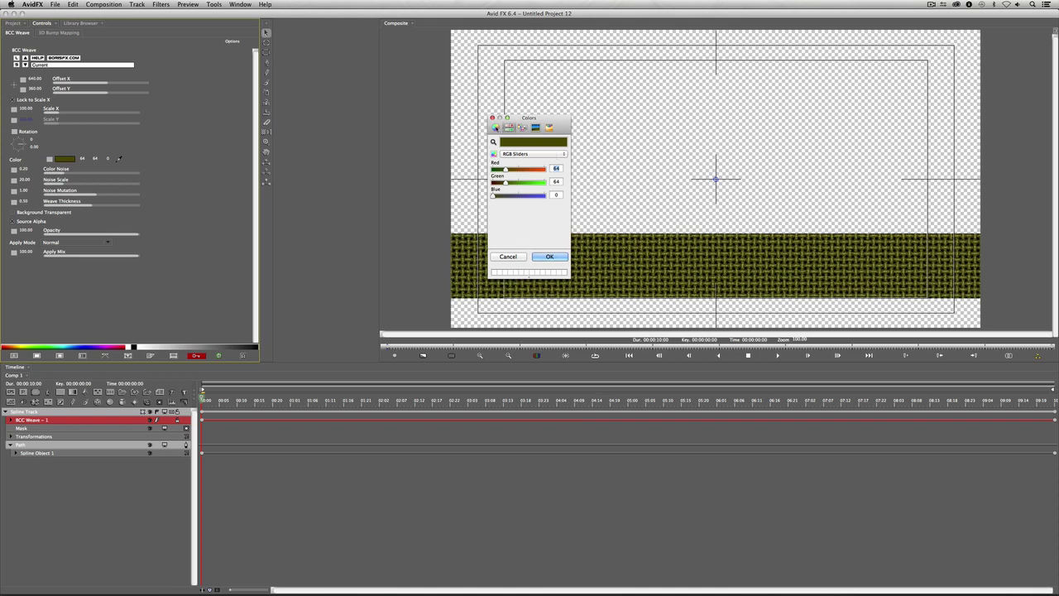
left_click(495, 129)
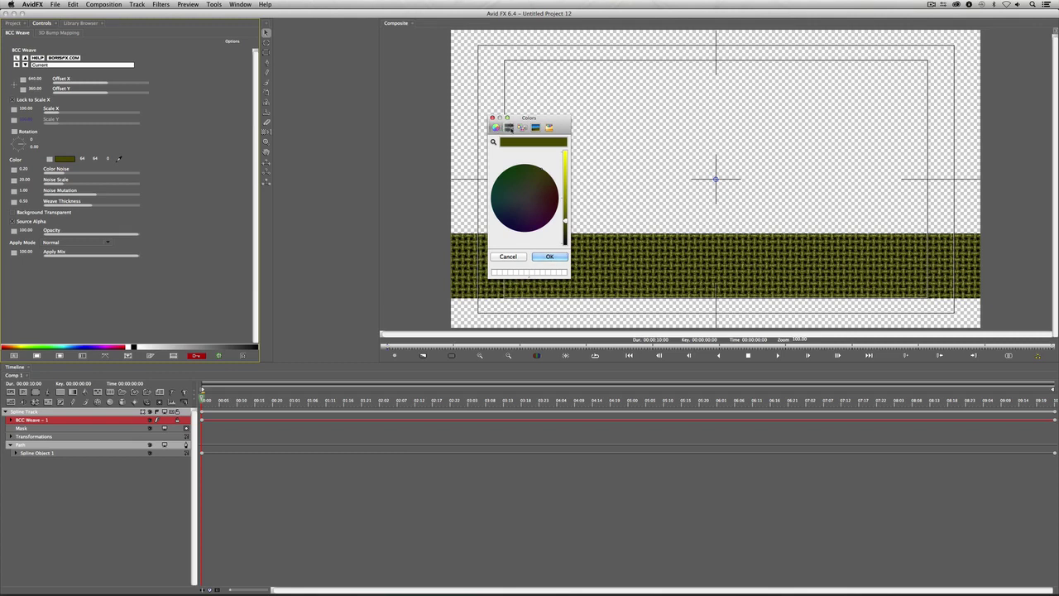
left_click(509, 128)
left_click(512, 156)
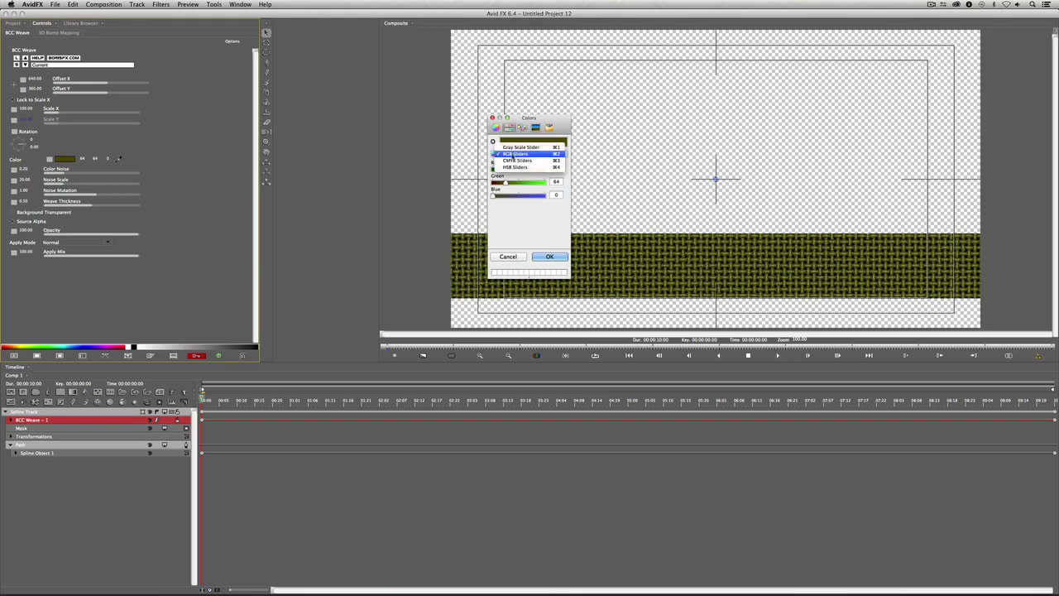
left_click(526, 155)
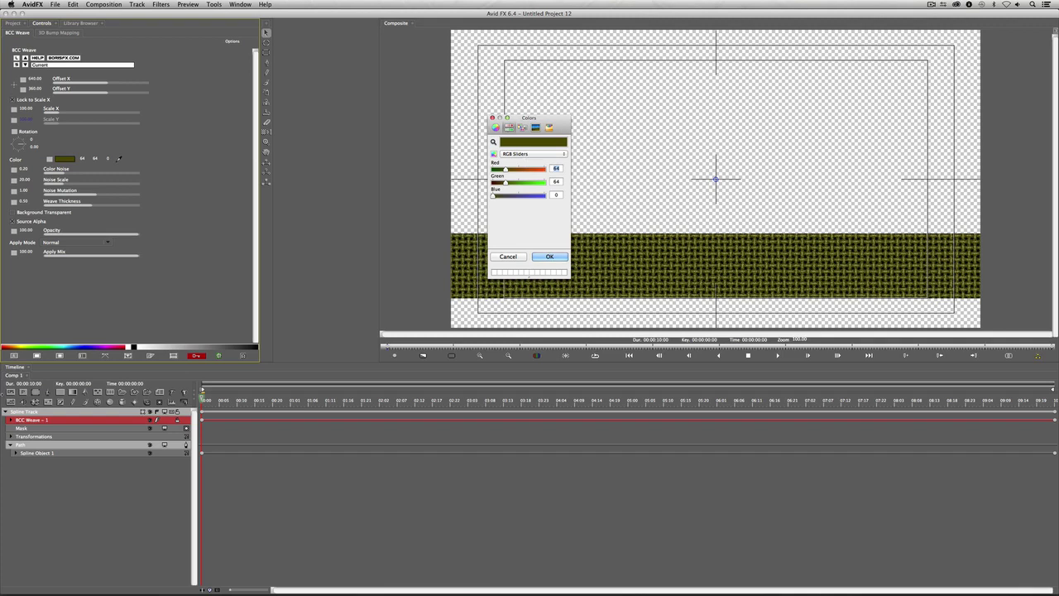
type("214")
key("Tab")
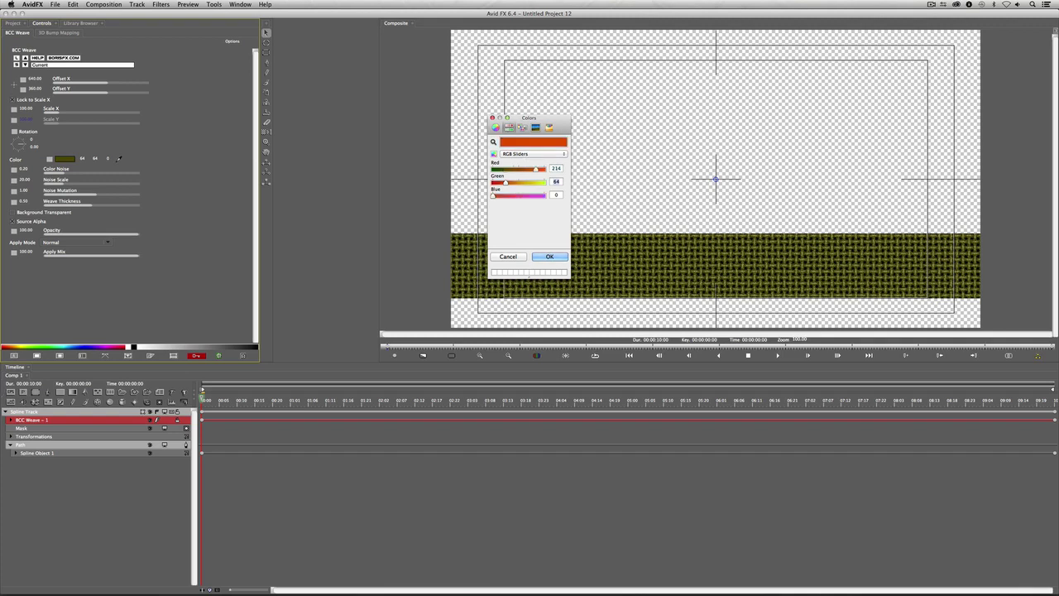
type("110")
key("Tab")
type("50")
key("Tab")
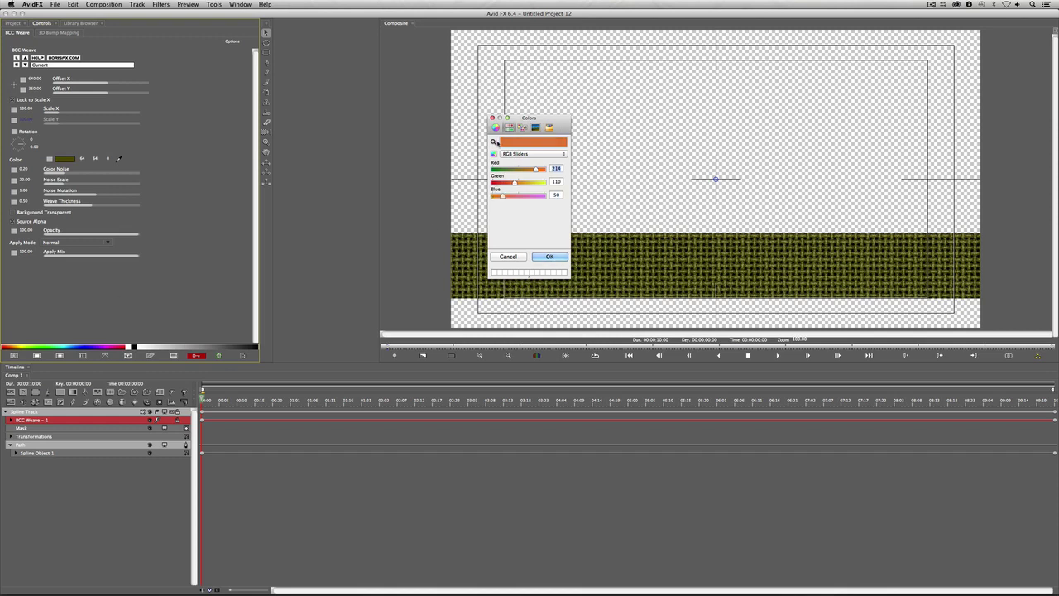
left_click(549, 257)
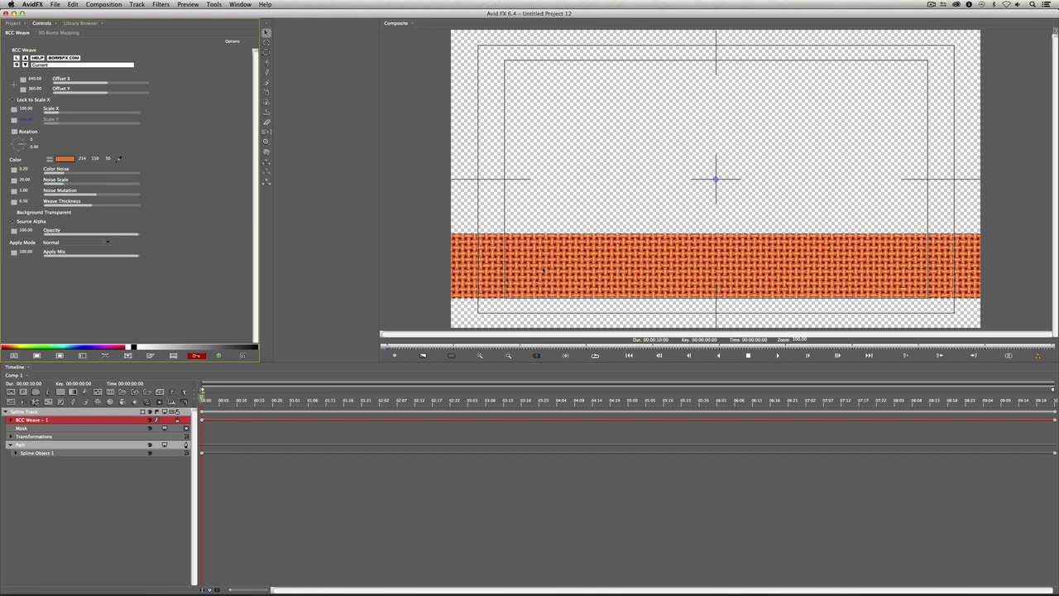
Load the AltDefault.bcp preset for the BCC Weave filter and set its color to RGB 214, 111, 48
left_click(75, 65)
left_click(91, 67)
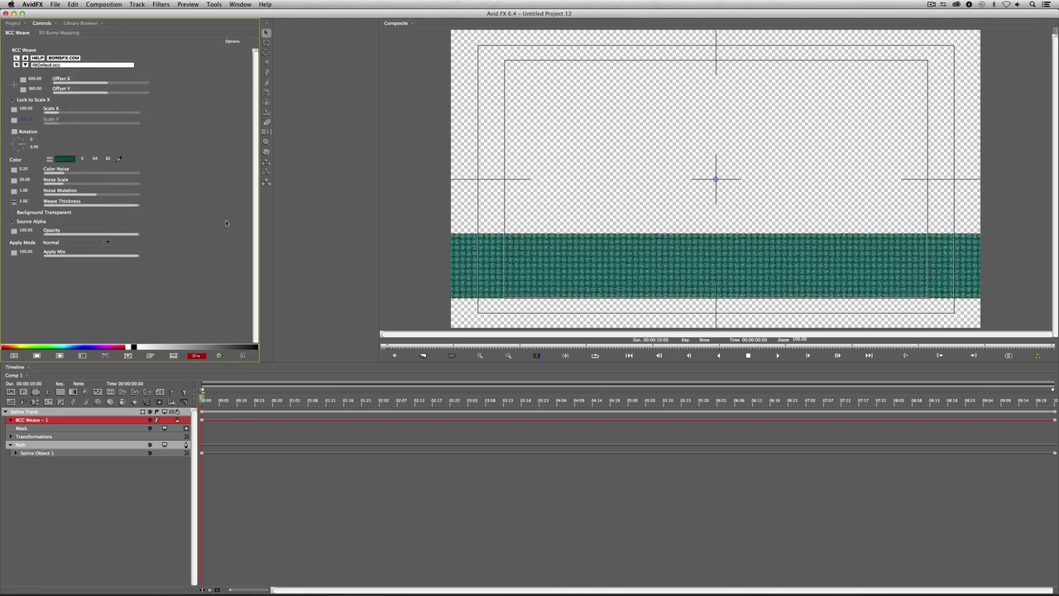
left_click(64, 158)
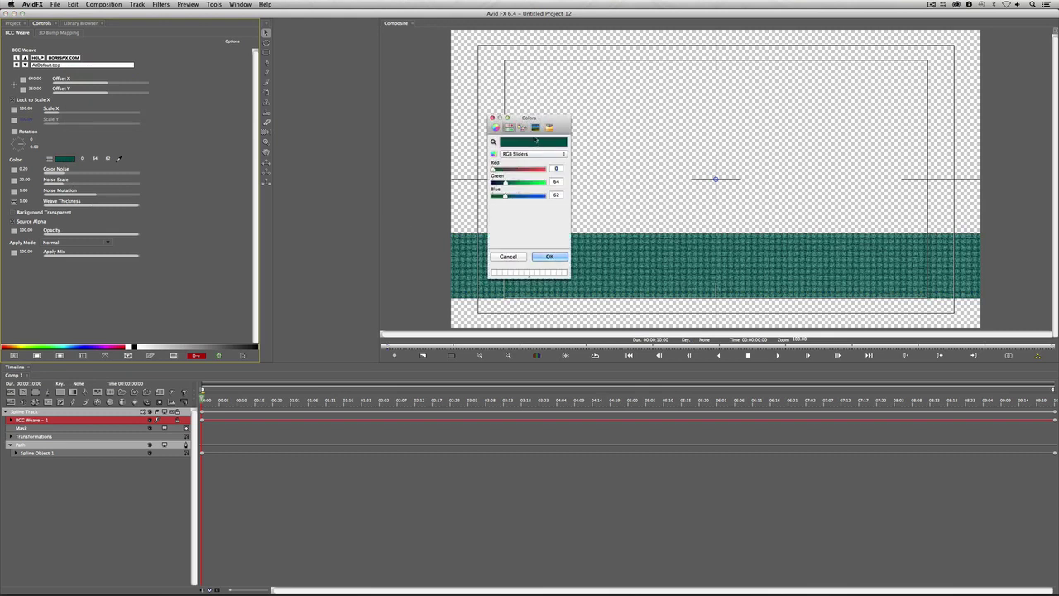
double_click(556, 168)
type("214")
key("Tab")
type("111")
key("Tab")
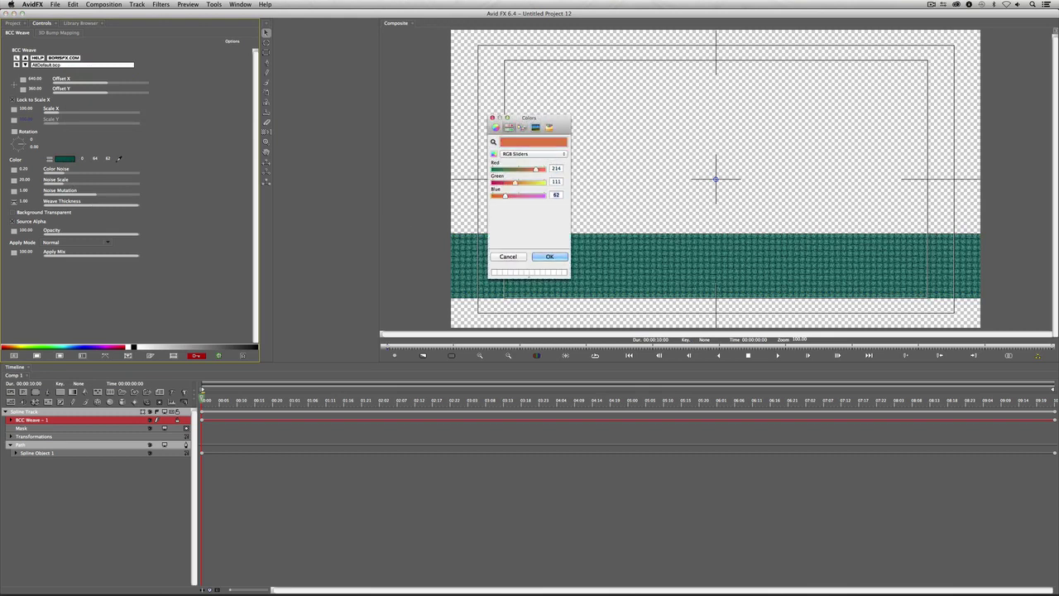
type("48")
left_click(553, 257)
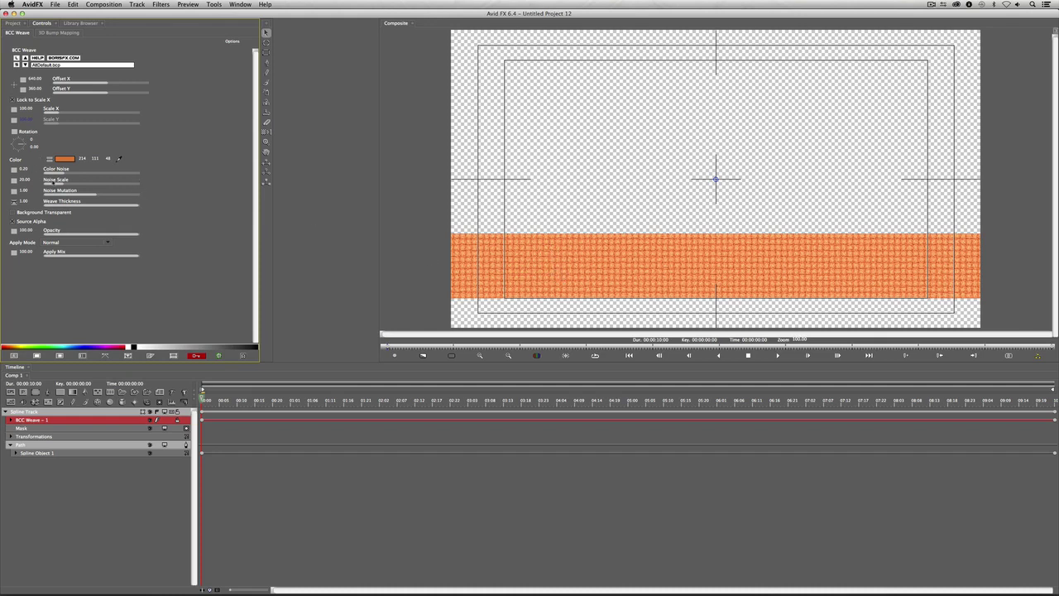
Set the weave's Color Noise to 0.08 and its Apply Mode to Multiply
left_click(29, 170)
type("0.08")
key("Return")
left_click(70, 242)
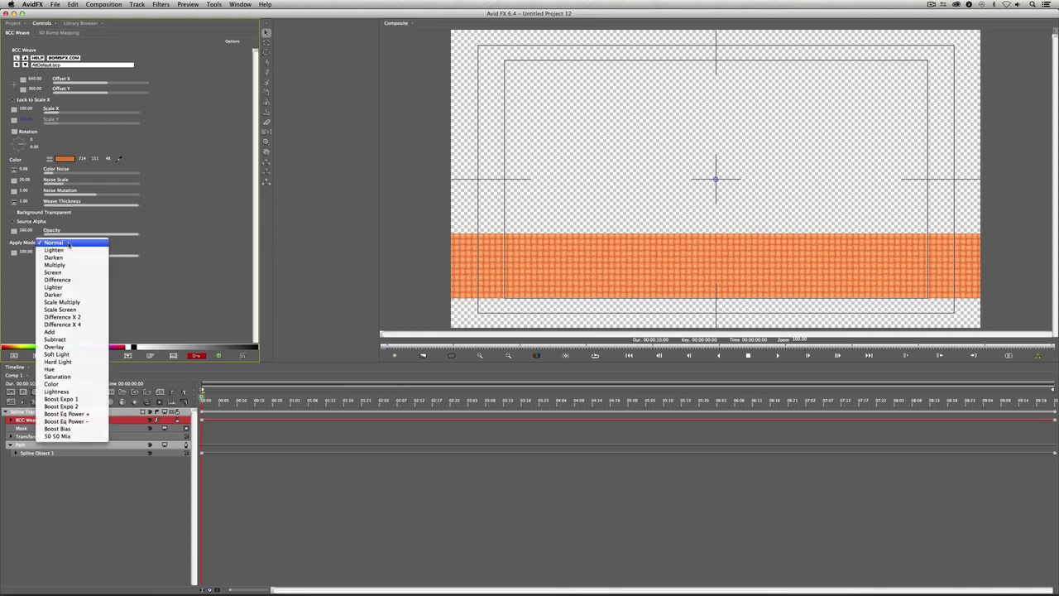
left_click(66, 265)
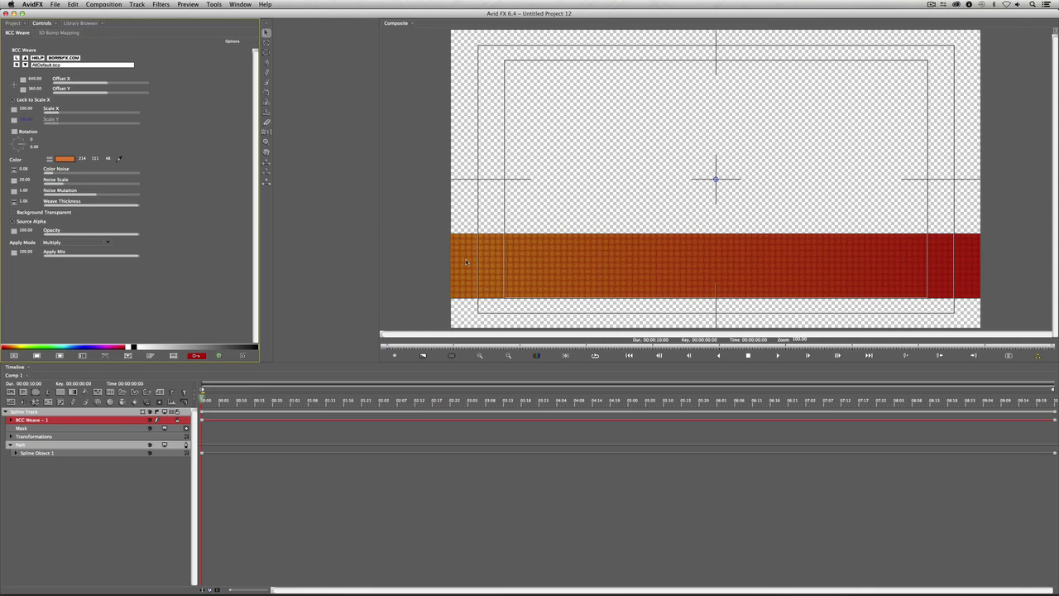
Apply the BCC Rays Puffy lights filter to the whole Spline Track
left_click(214, 411)
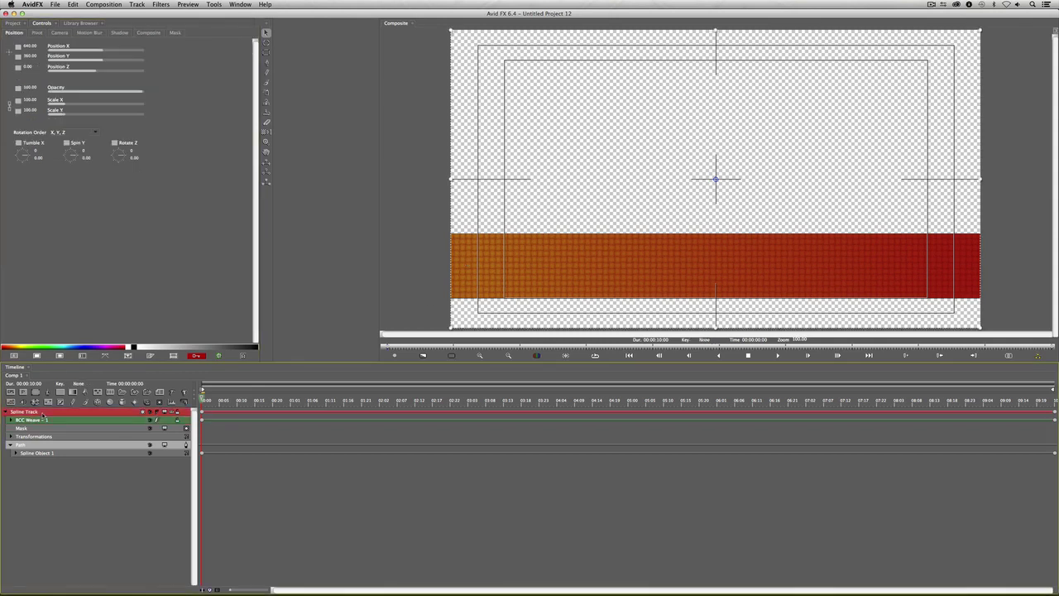
left_click(167, 4)
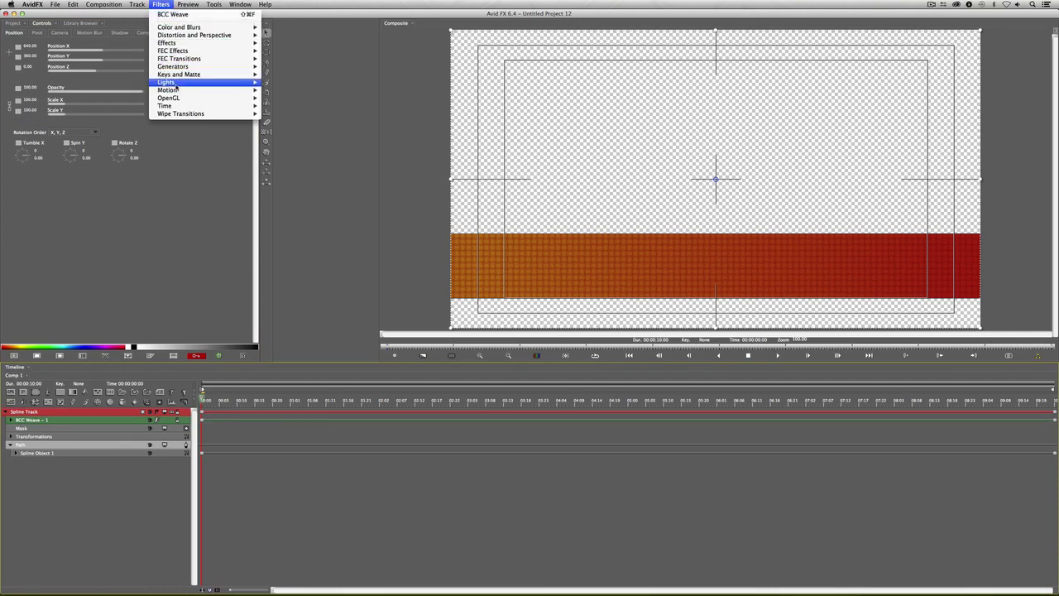
mouse_move(175, 85)
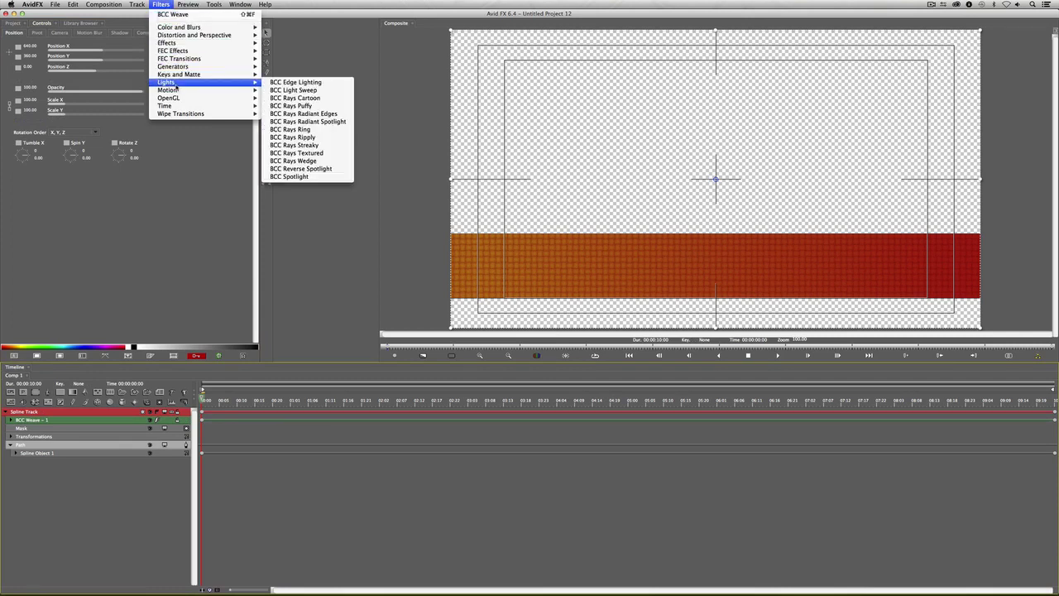
left_click(320, 106)
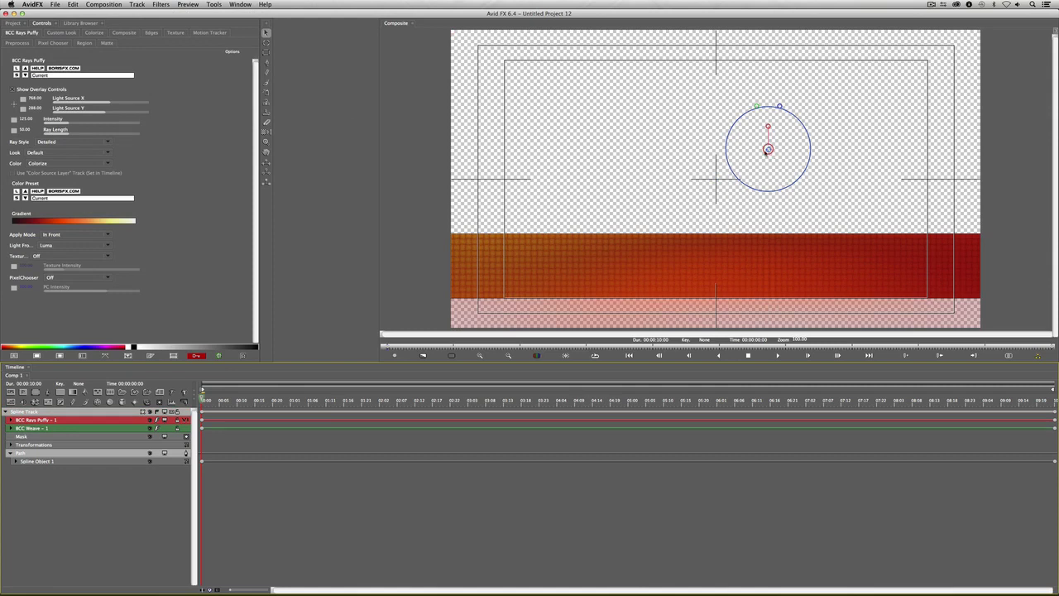
Try the rays' light source over the orange end of the band, at about X 247, Y 595
left_click_drag(768, 150, 603, 155)
left_click_drag(670, 179, 583, 273)
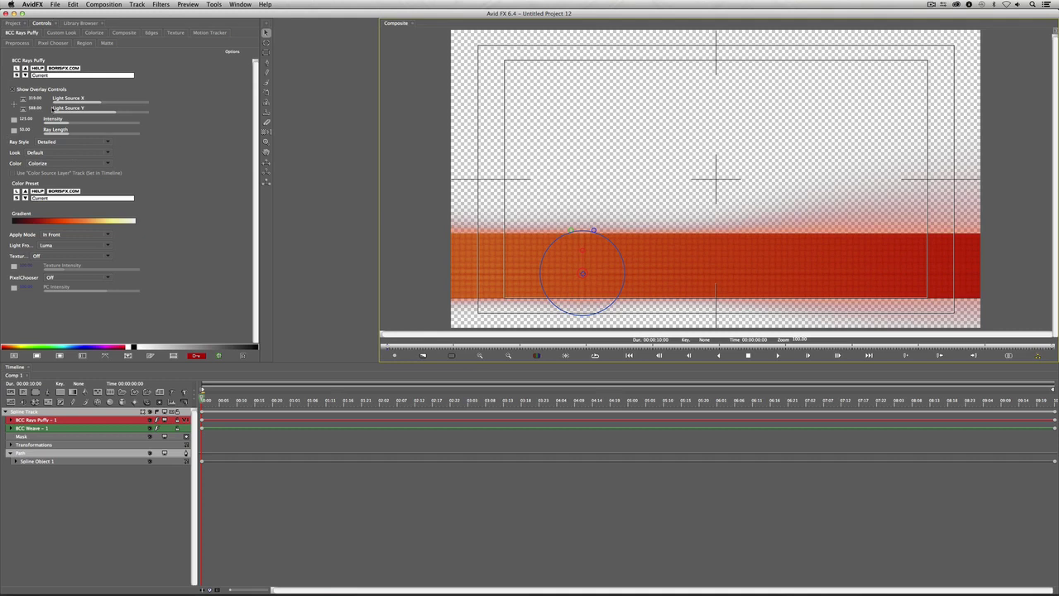
left_click_drag(614, 242, 737, 212)
left_click_drag(737, 262, 553, 275)
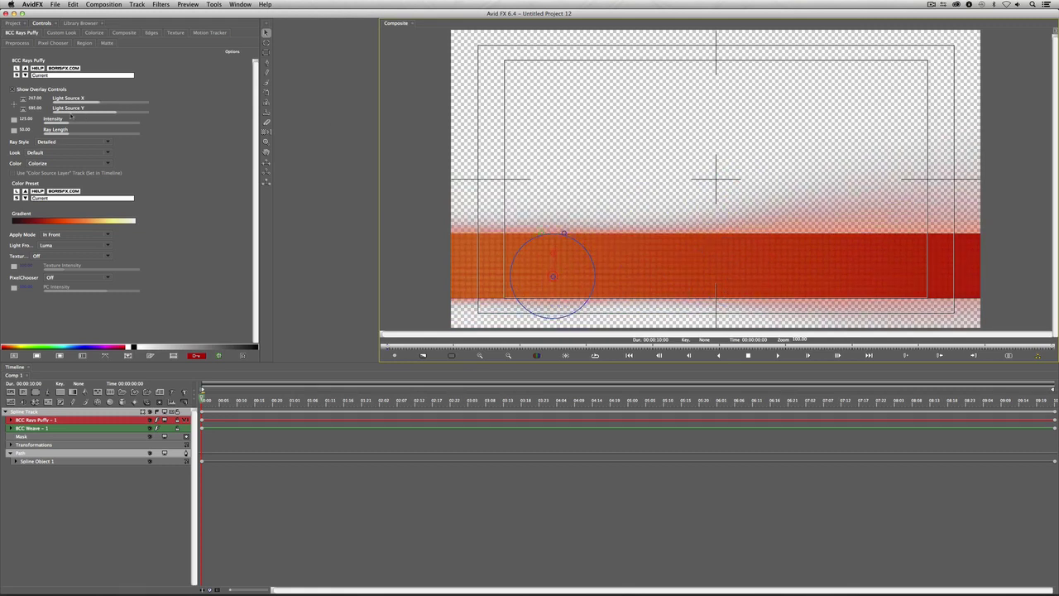
Set the BCC Rays Puffy intensity to 275 and move its light source above the band to about X 1, Y 199
left_click(25, 119)
type("275")
key("Return")
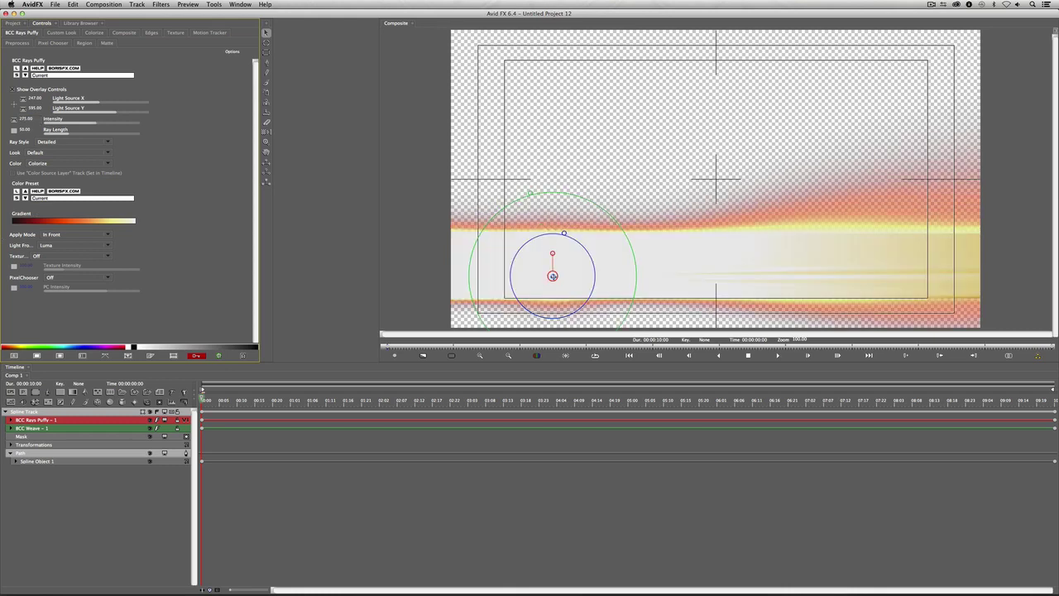
left_click_drag(553, 275, 464, 114)
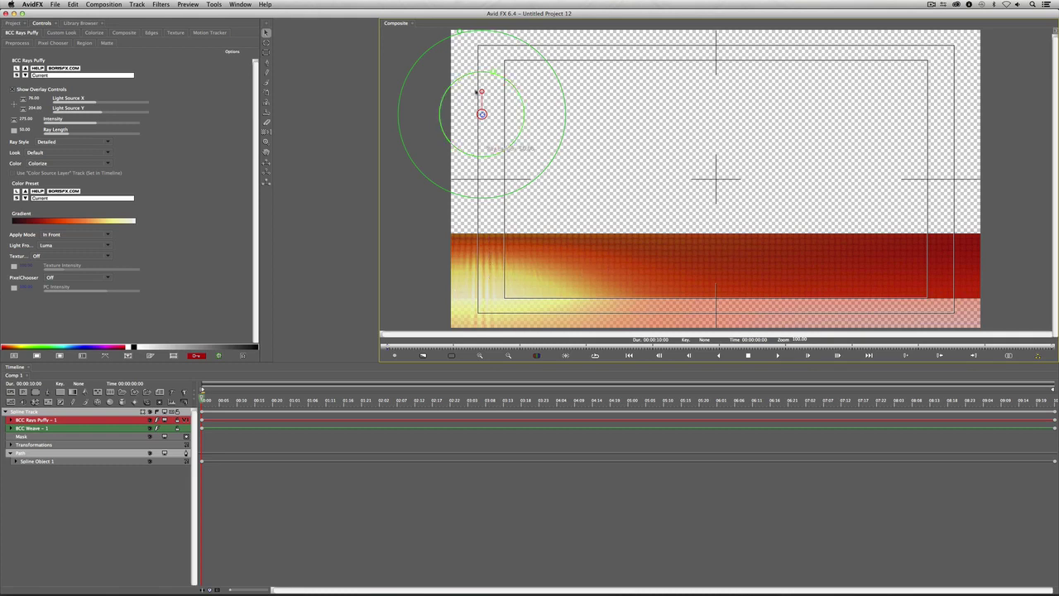
left_click_drag(482, 114, 483, 112)
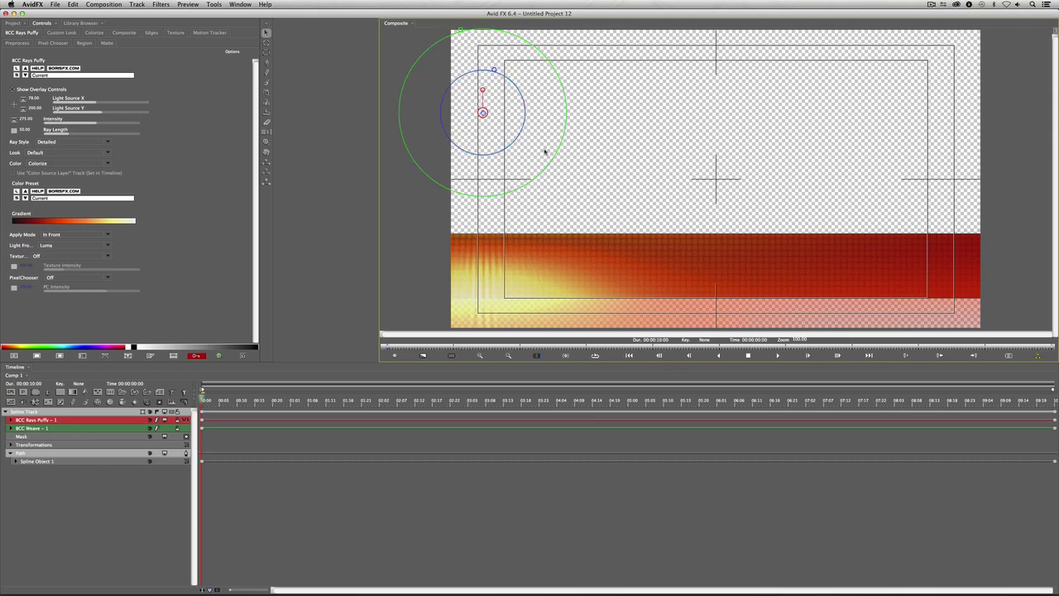
left_click_drag(482, 112, 452, 113)
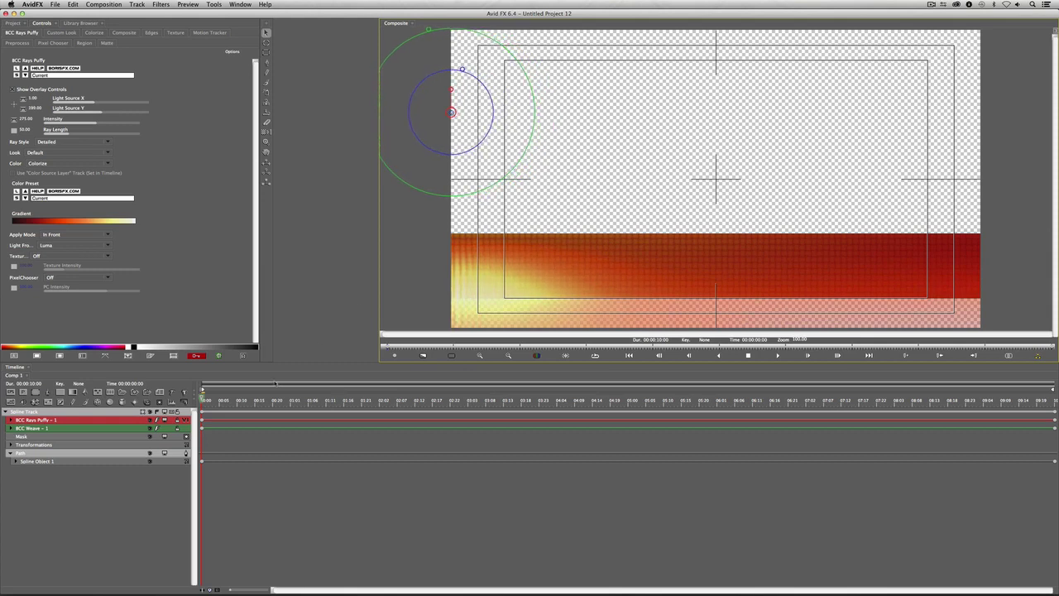
Set the rays' Light Source X to 1280 at the 10-second end keyframe
left_click(204, 423)
left_click(452, 112)
key("End")
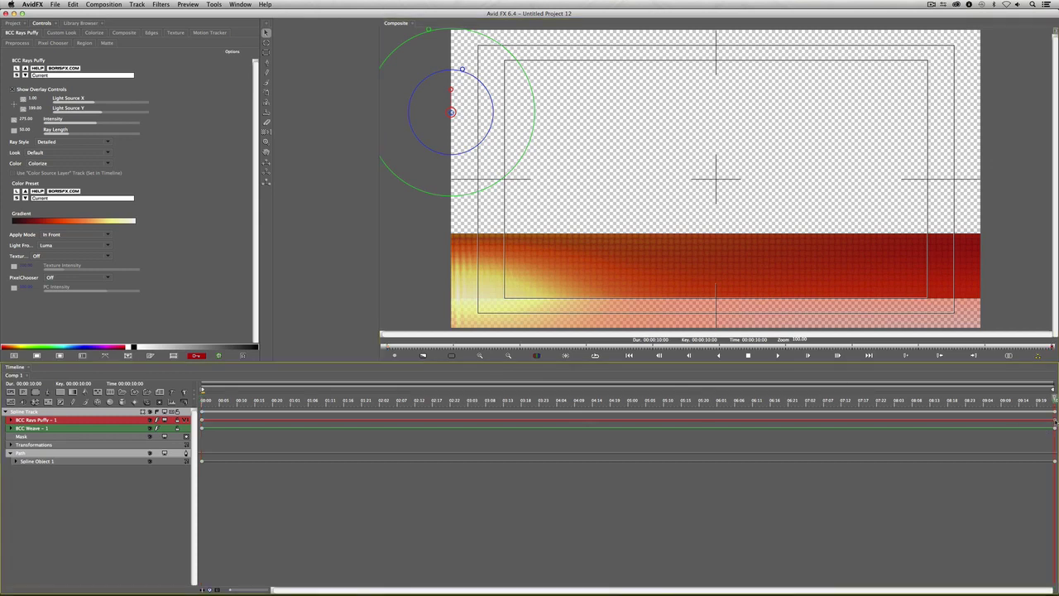
left_click_drag(89, 103, 125, 102)
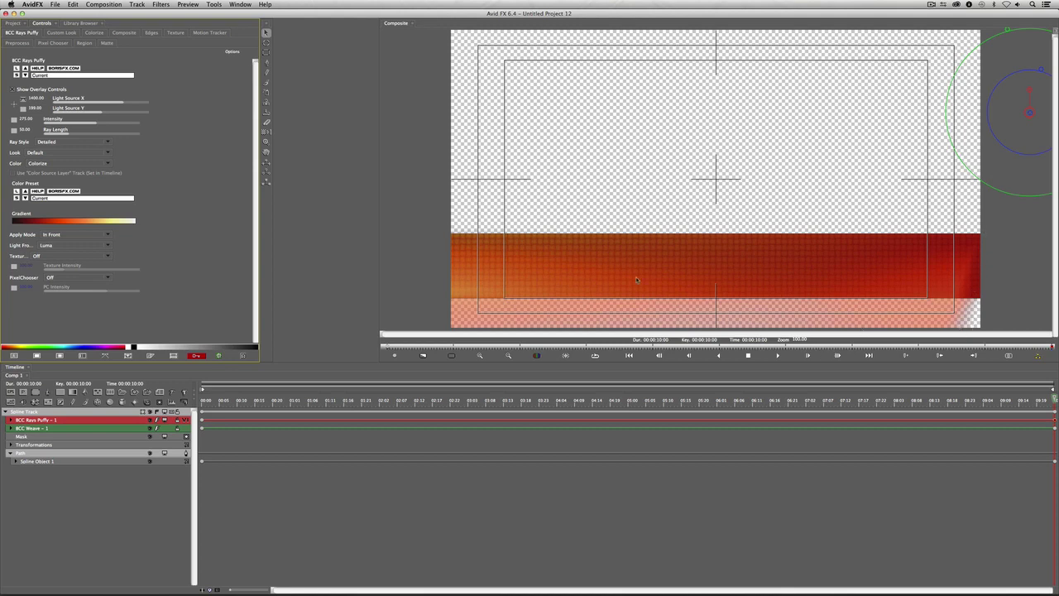
left_click_drag(127, 102, 120, 104)
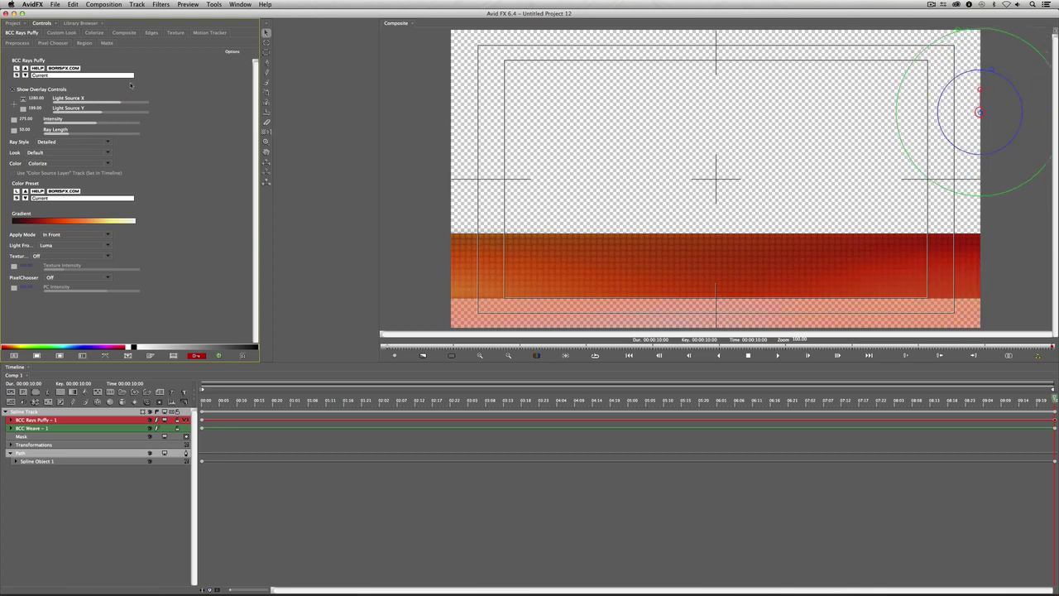
left_click(33, 99)
Set Light Source X interpolation to Linear on the first and last BCC Rays Puffy keyframes and preview the light sweep over time
left_click_drag(1053, 397, 170, 394)
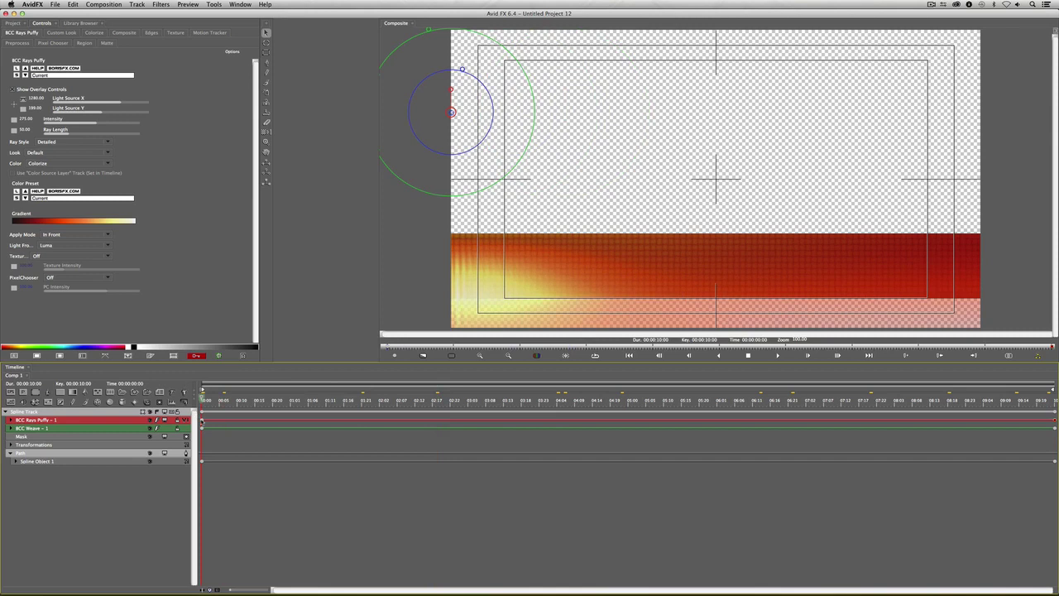
left_click(22, 98)
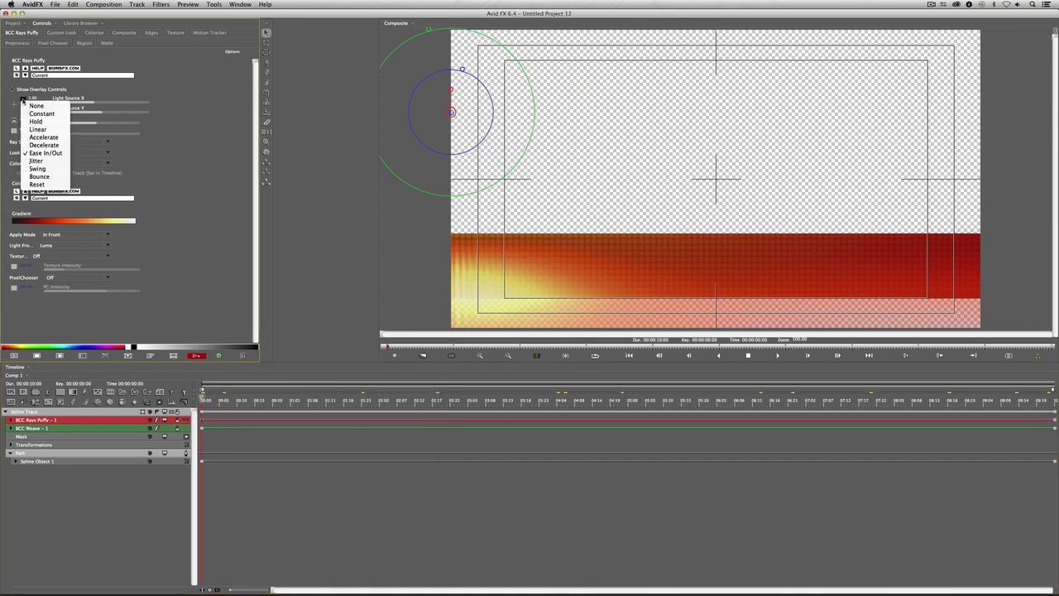
left_click(46, 152)
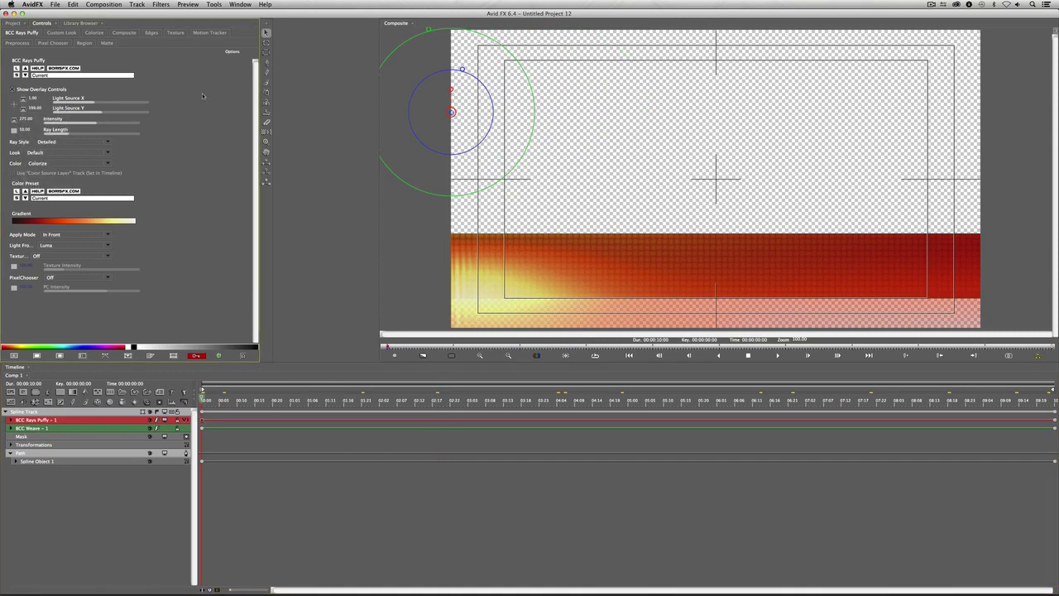
left_click(1054, 421)
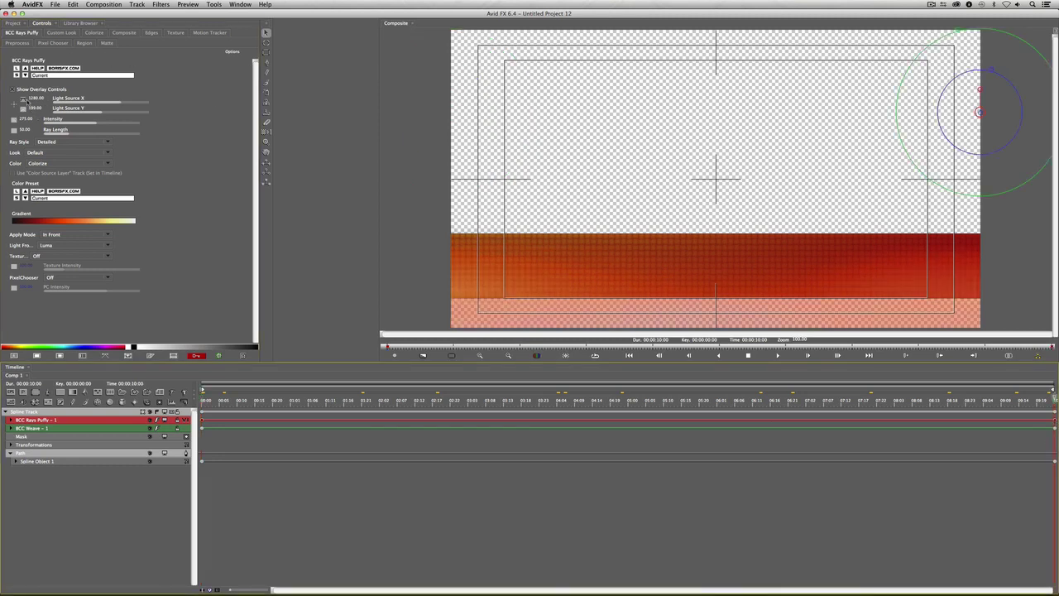
left_click(23, 98)
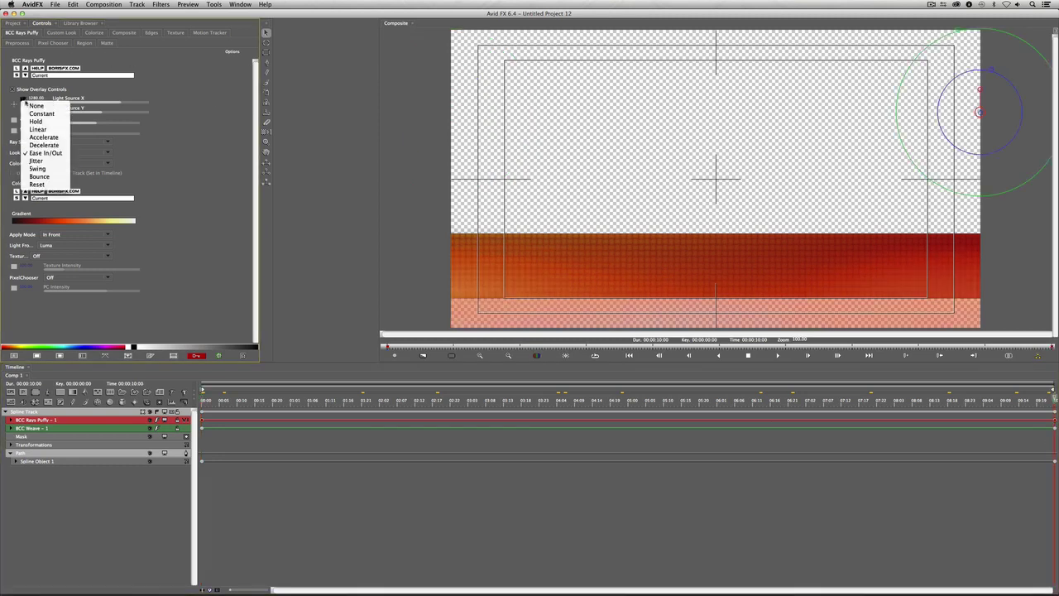
left_click(46, 152)
left_click_drag(219, 400, 200, 404)
left_click(202, 428)
left_click(202, 420)
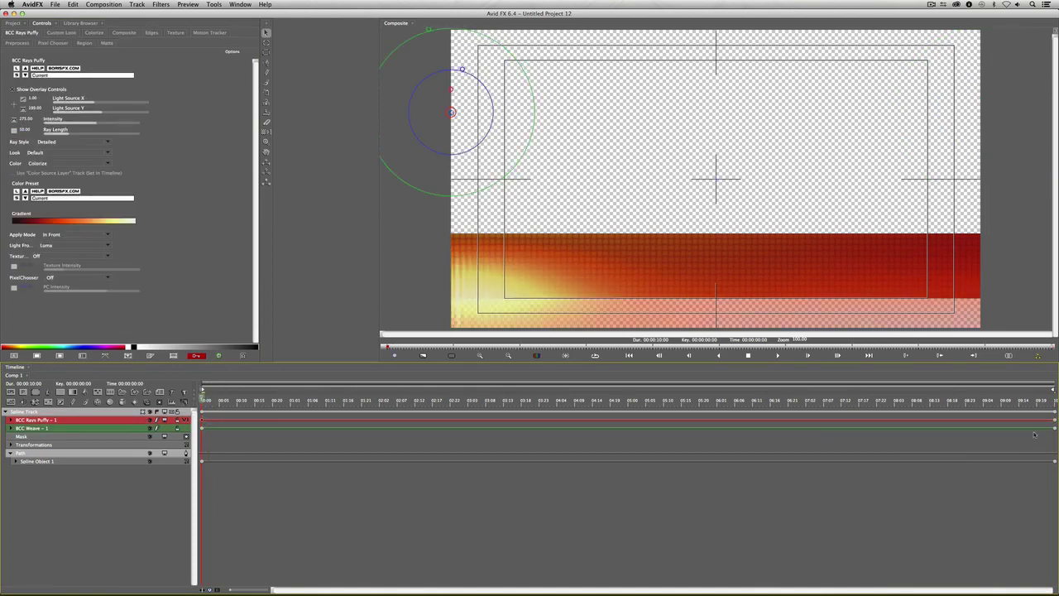
left_click(1055, 420)
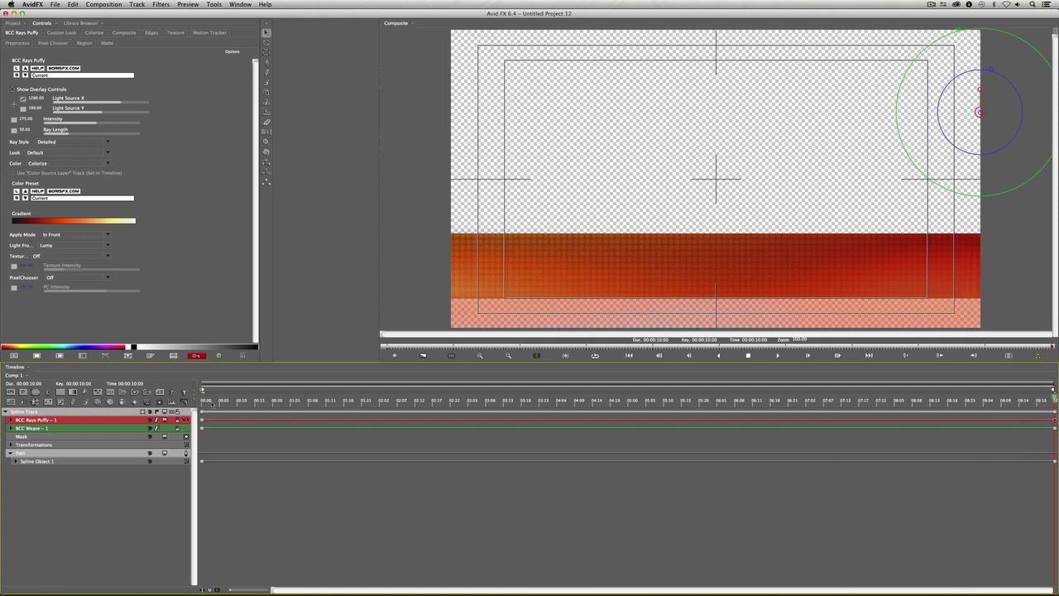
left_click_drag(205, 402, 497, 403)
left_click_drag(577, 414, 226, 402)
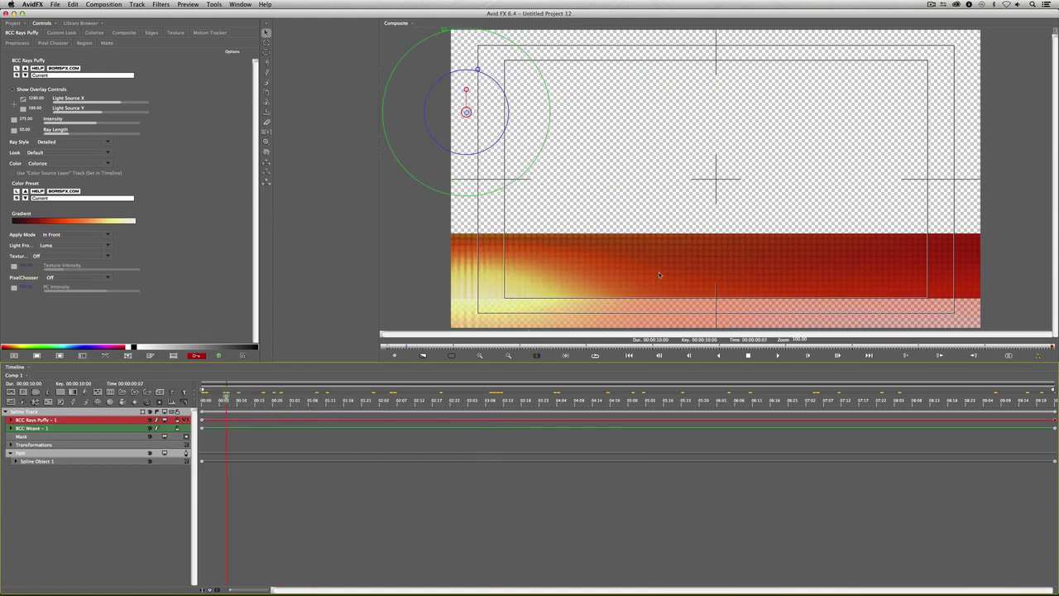
left_click_drag(226, 402, 195, 403)
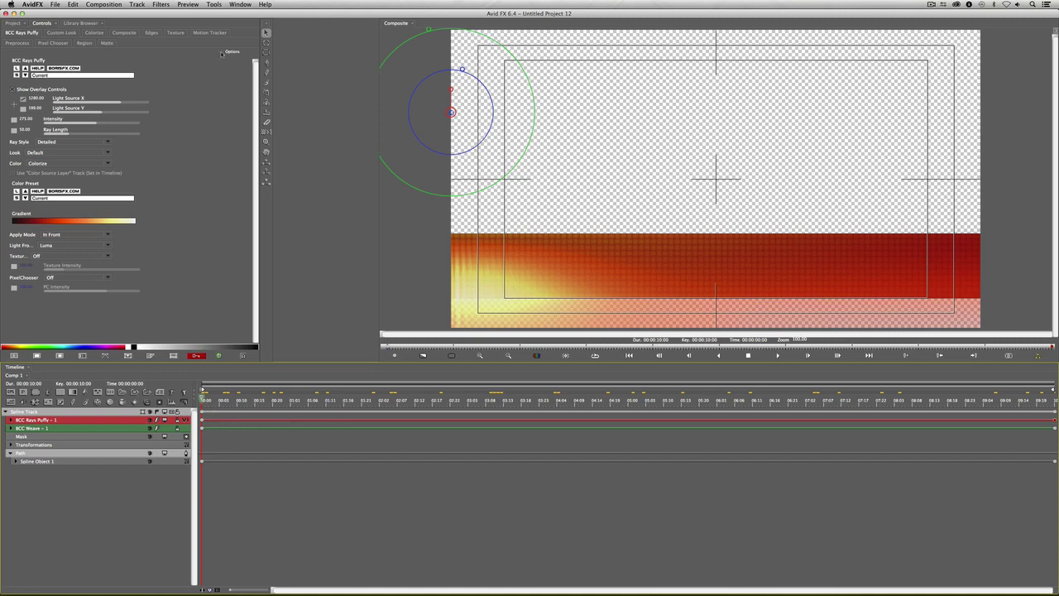
Apply the BCC Gaussian Blur filter to the whole Spline Track
left_click(62, 412)
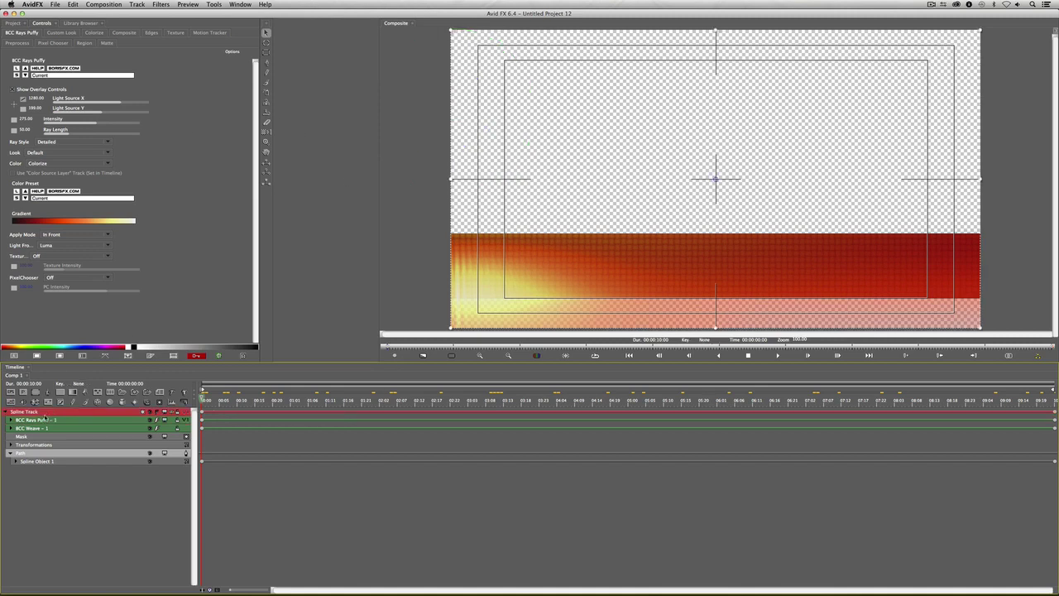
left_click(162, 5)
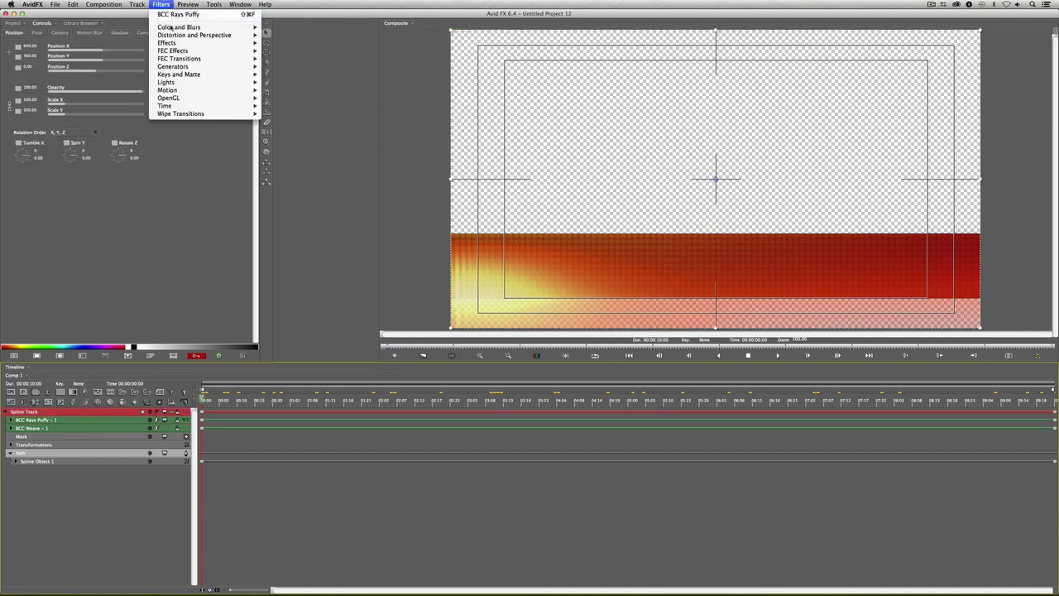
mouse_move(168, 29)
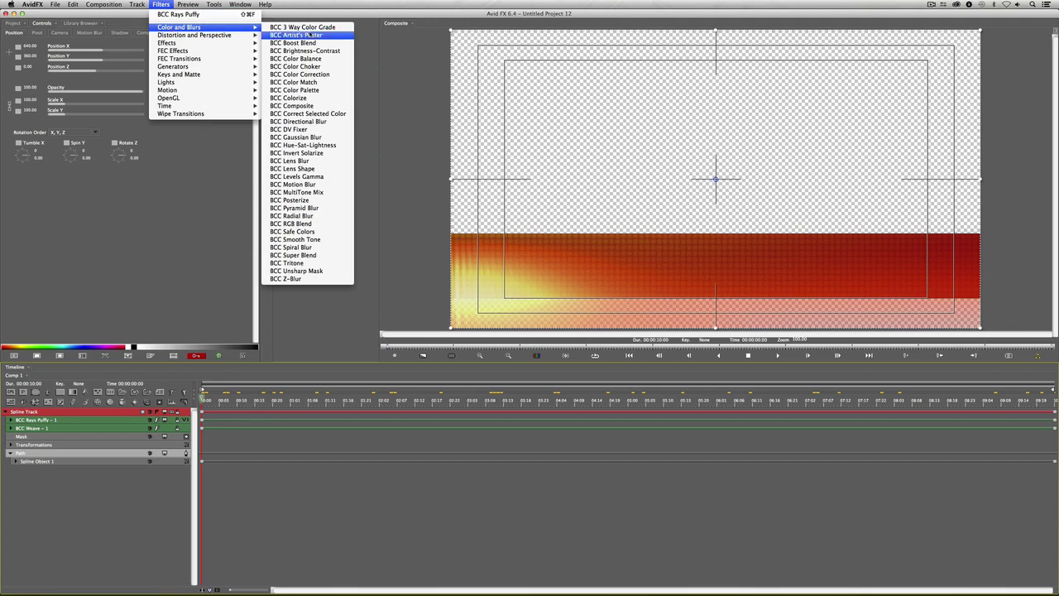
left_click(313, 137)
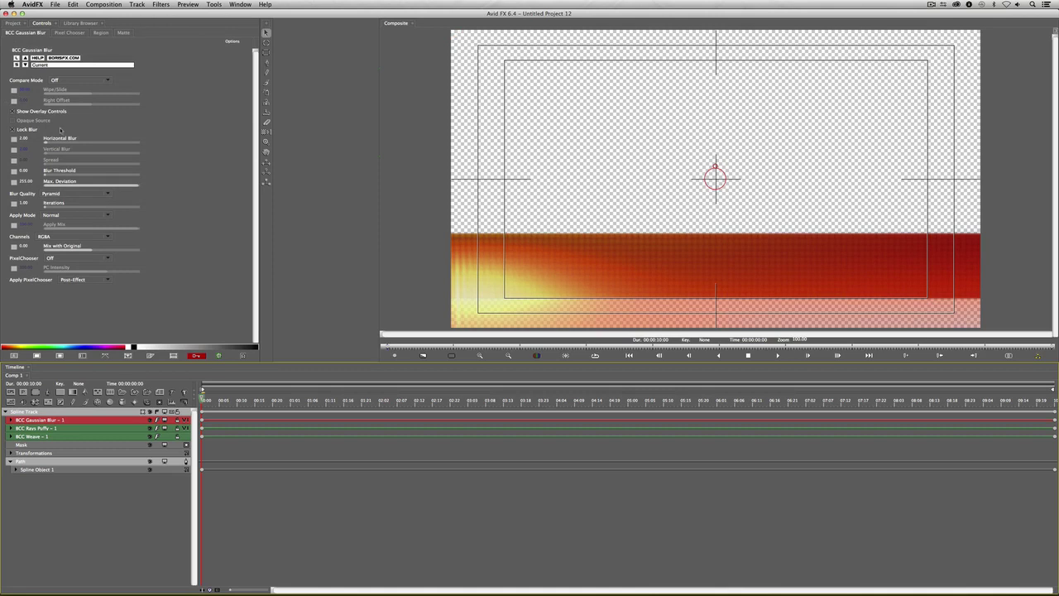
Add a keyframe to the Spline Track at 00:00:01:00
left_click(322, 402)
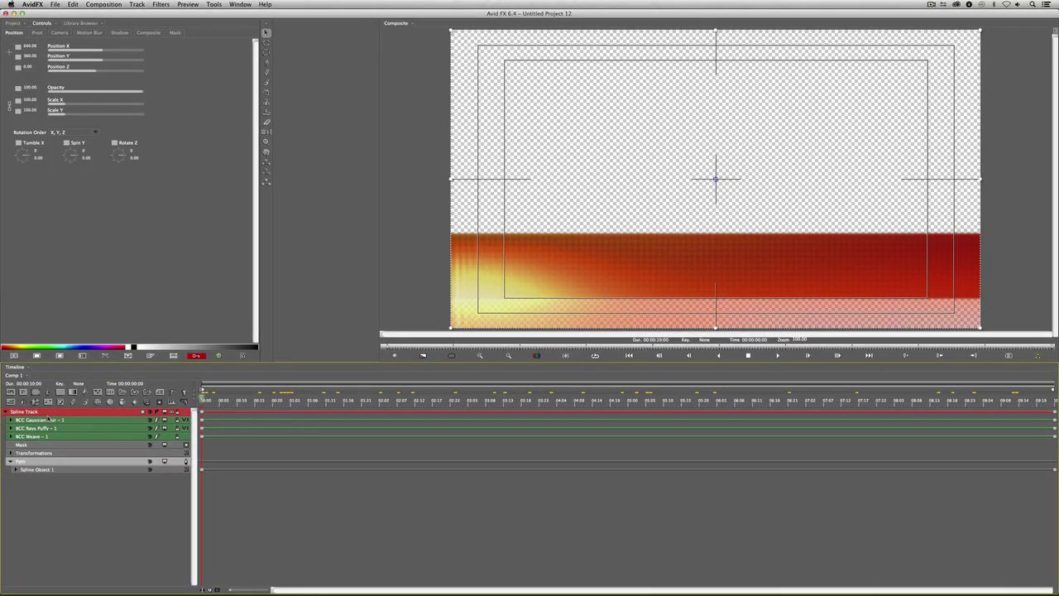
left_click_drag(278, 402, 291, 403)
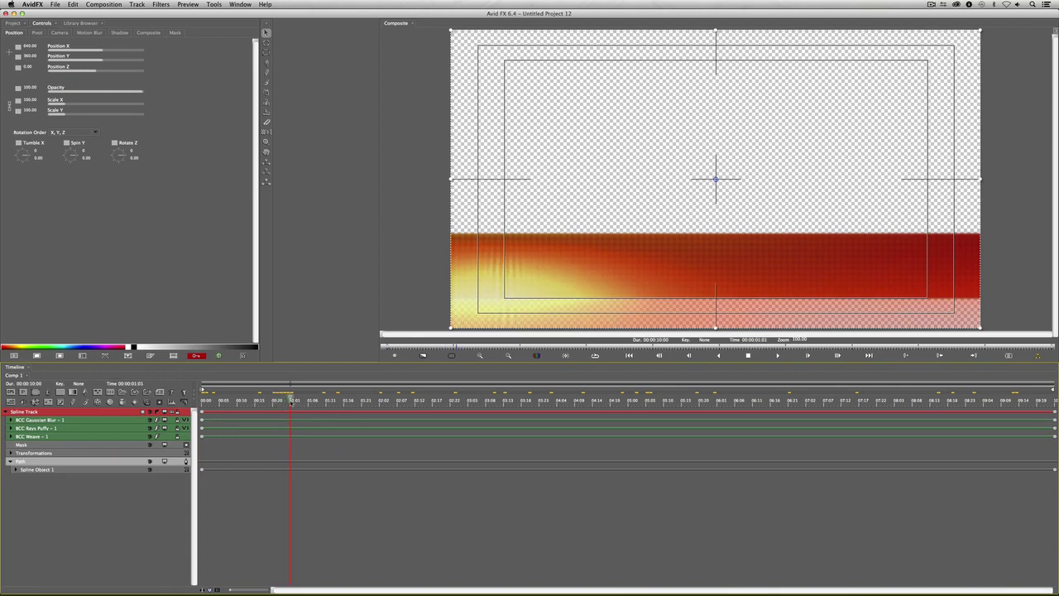
left_click_drag(291, 403, 288, 404)
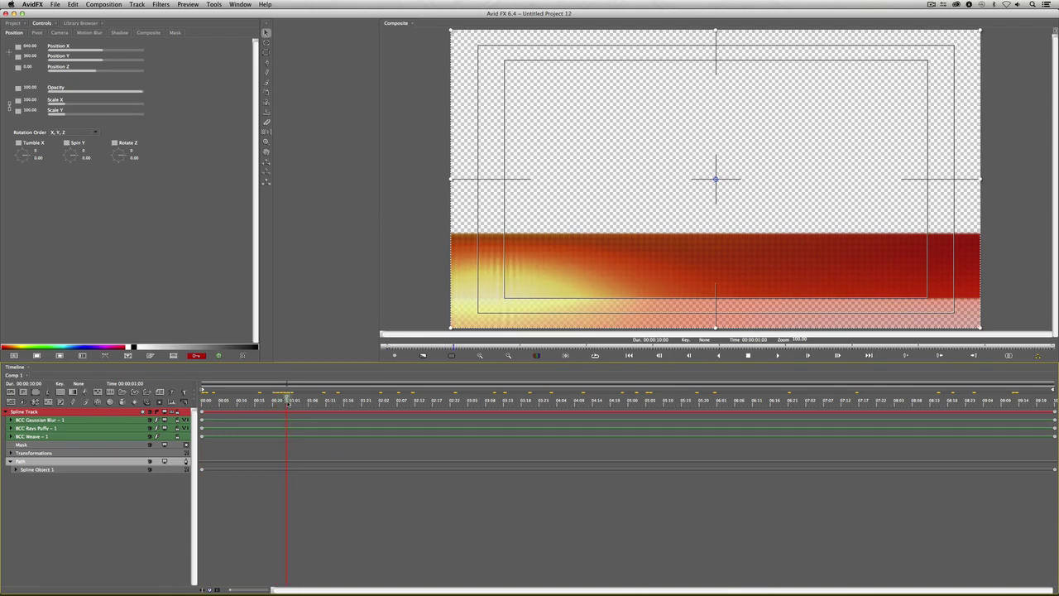
left_click(394, 357)
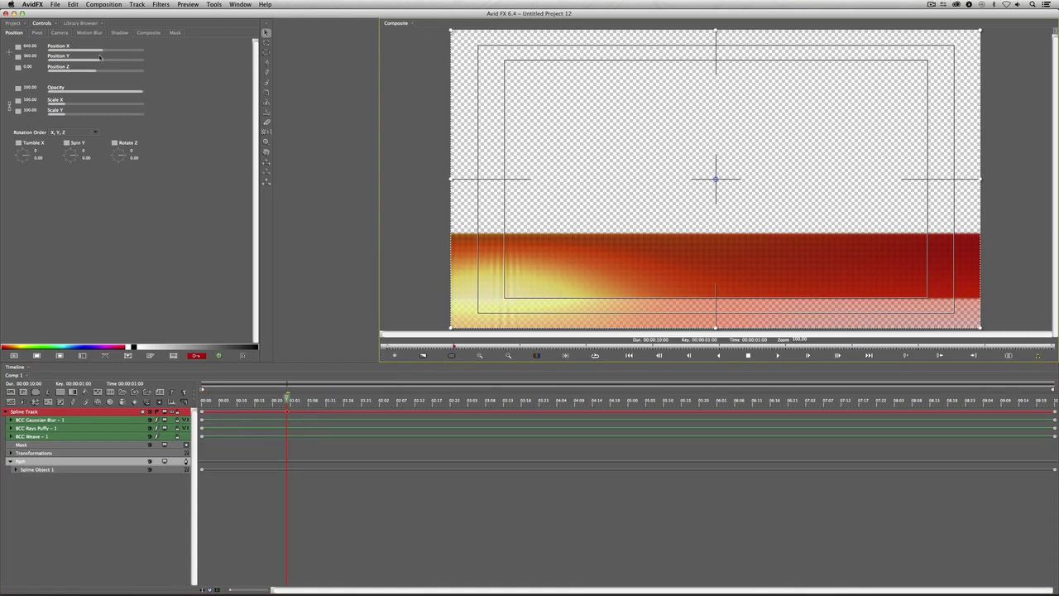
Set the Spline Track's Position X to 640 with Linear interpolation at the one-second keyframe
left_click_drag(105, 52, 104, 51)
left_click(30, 45)
type("640")
key("Return")
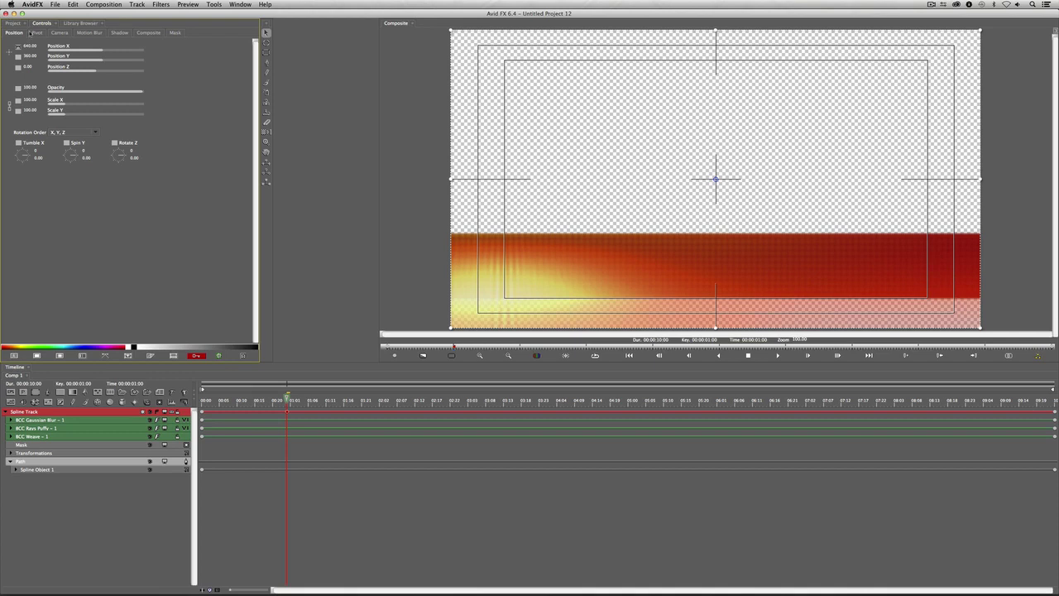
left_click(18, 46)
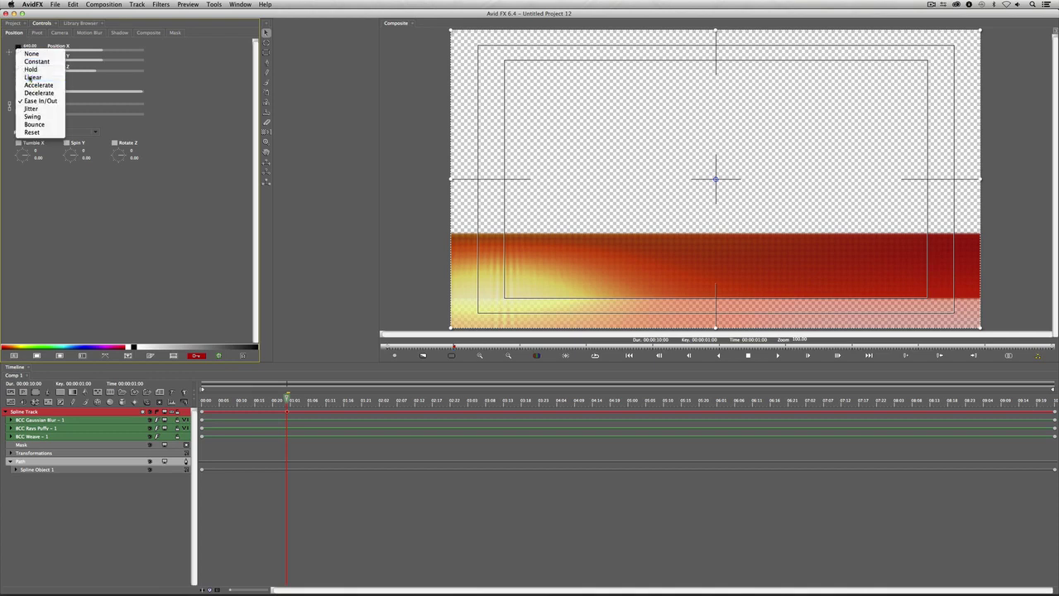
left_click(31, 77)
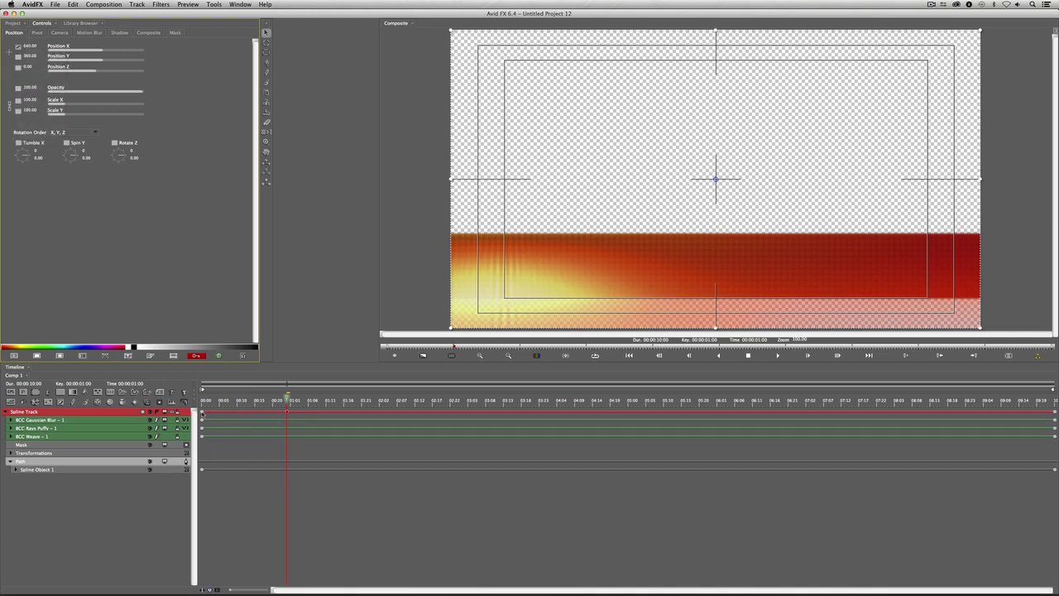
Set the Spline Track's Position X to -800 at the first keyframe so the band starts off screen
key("Home")
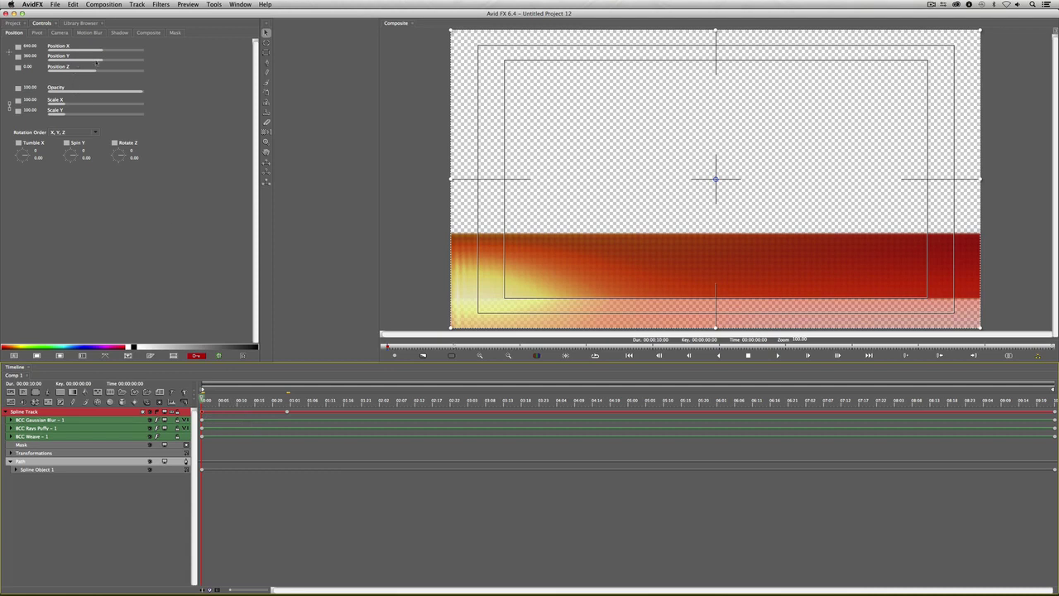
left_click_drag(103, 50, 76, 59)
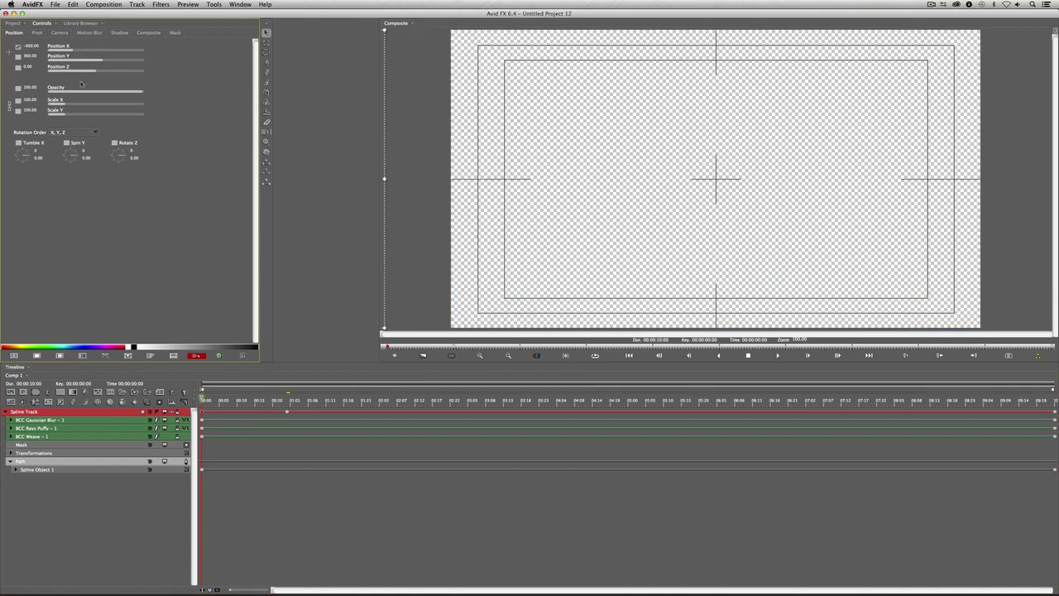
Preview the band's slide-in and ray sweep by scrubbing and playing the timeline, ending at 00:00:01:00
left_click(208, 400)
left_click_drag(211, 399, 398, 399)
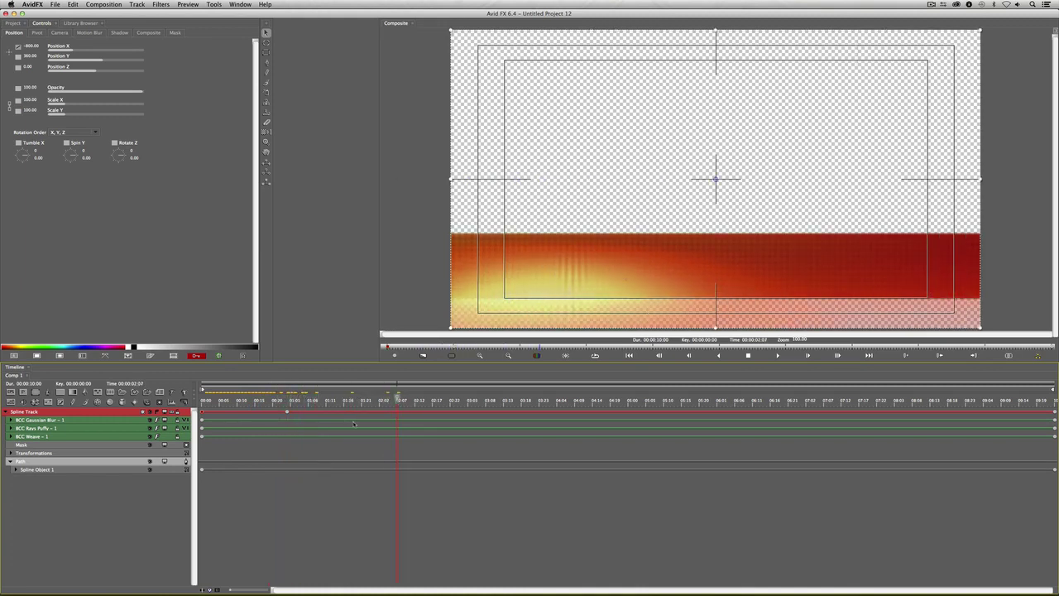
left_click_drag(389, 403, 285, 403)
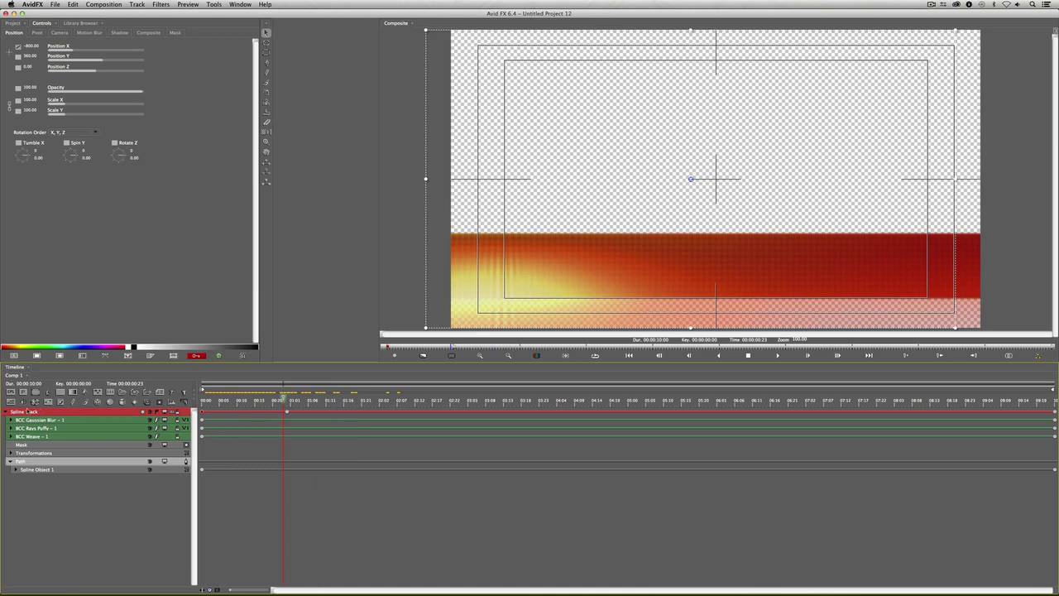
key("space")
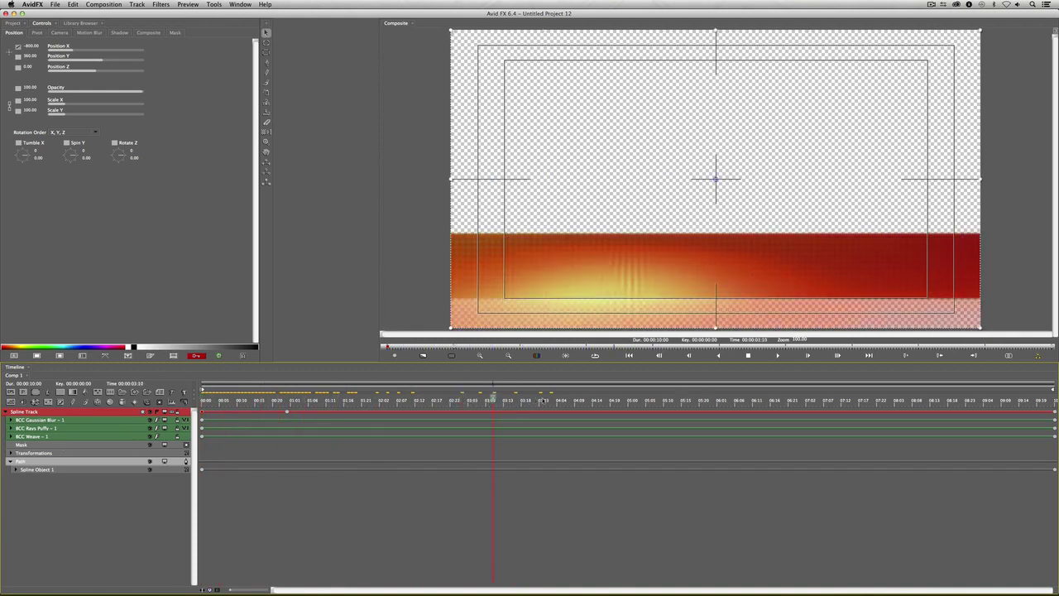
left_click_drag(445, 405, 226, 401)
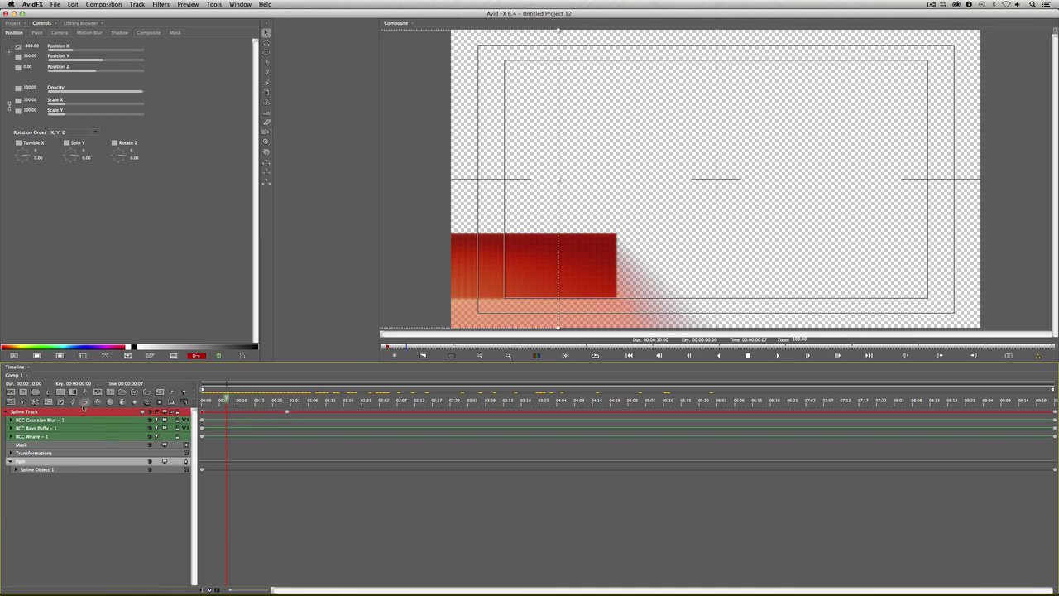
left_click_drag(225, 400, 287, 401)
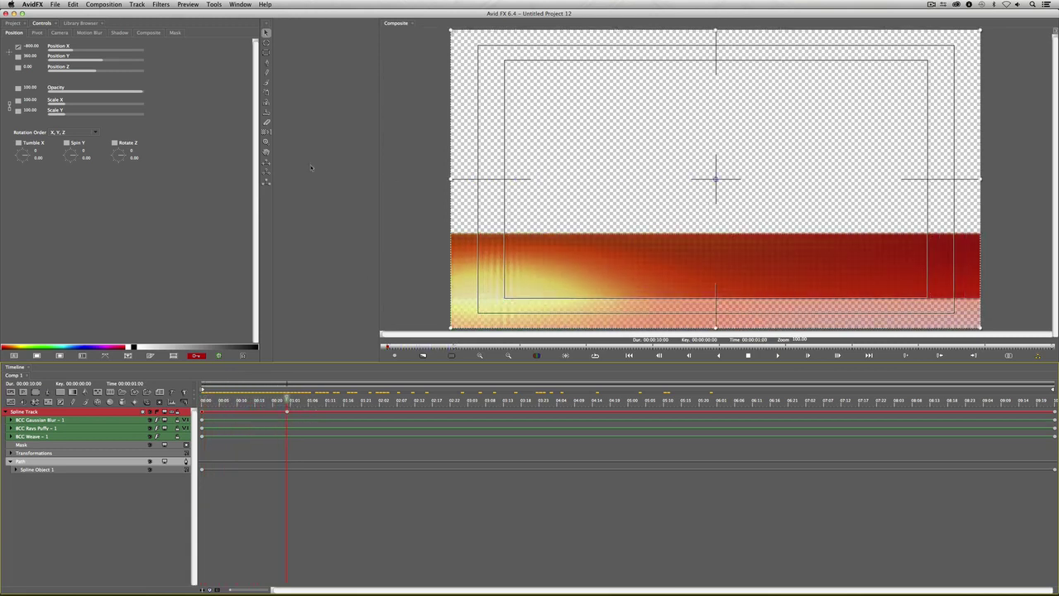
Enable motion blur on the Spline Track and check the slide-in at 00:00:00:12
left_click(91, 32)
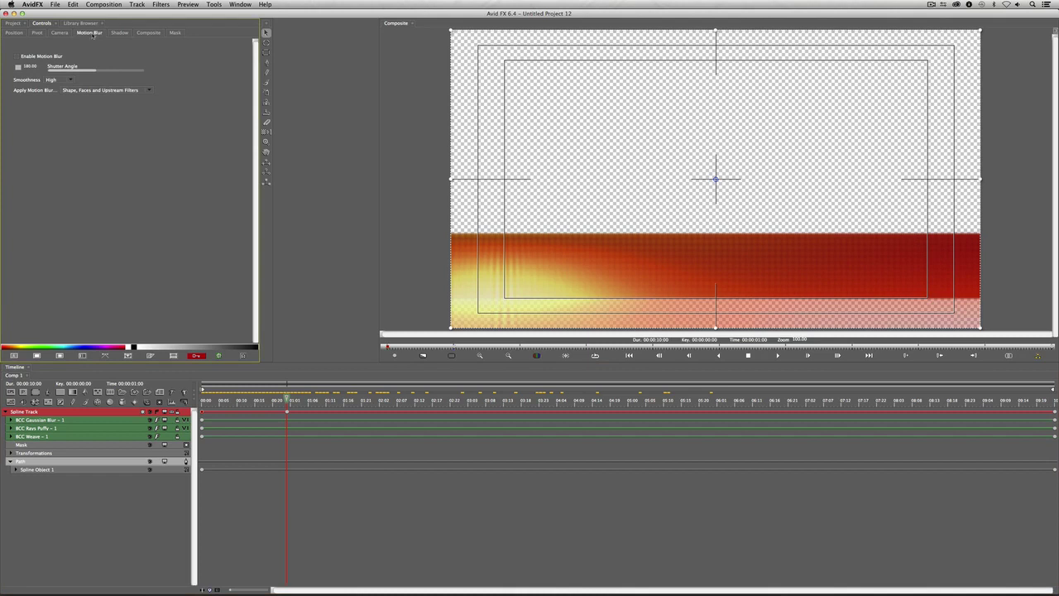
left_click(19, 56)
left_click(245, 401)
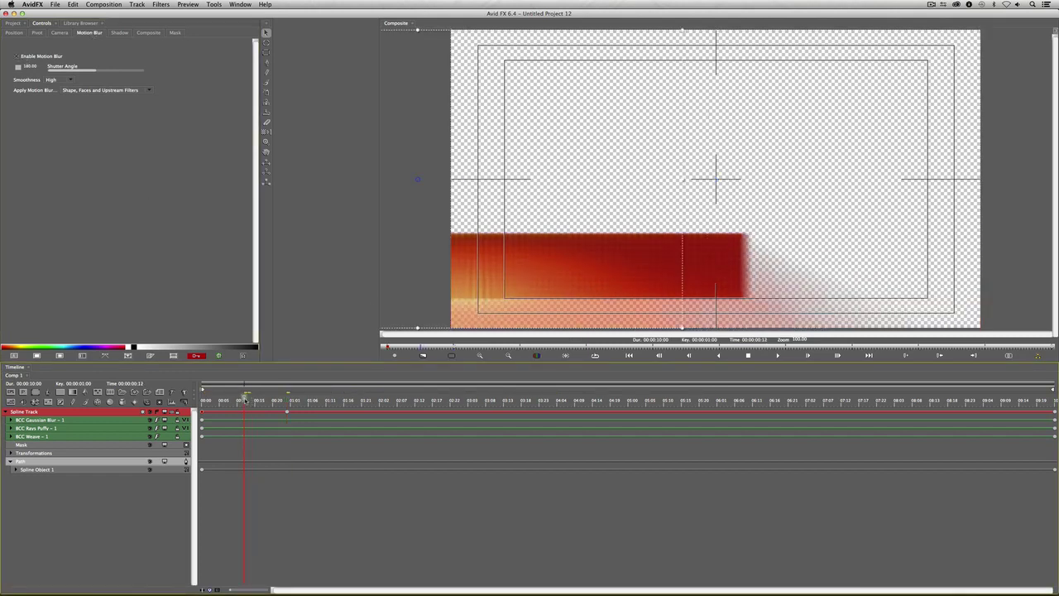
left_click(17, 56)
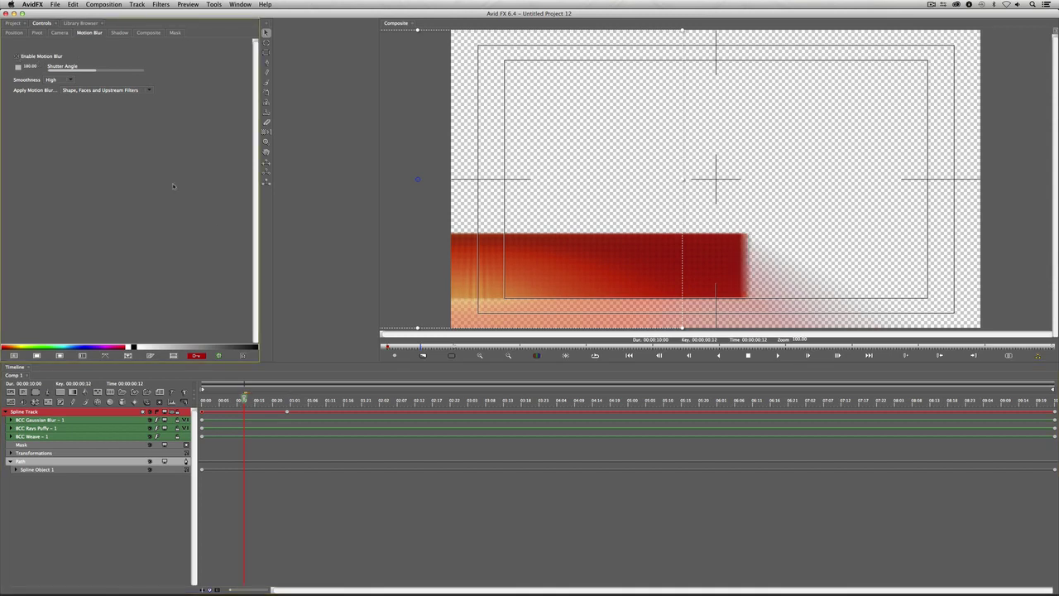
Add a keyframe to the Spline Track at 00:00:08:12
left_click_drag(245, 398, 766, 402)
left_click_drag(818, 435, 927, 428)
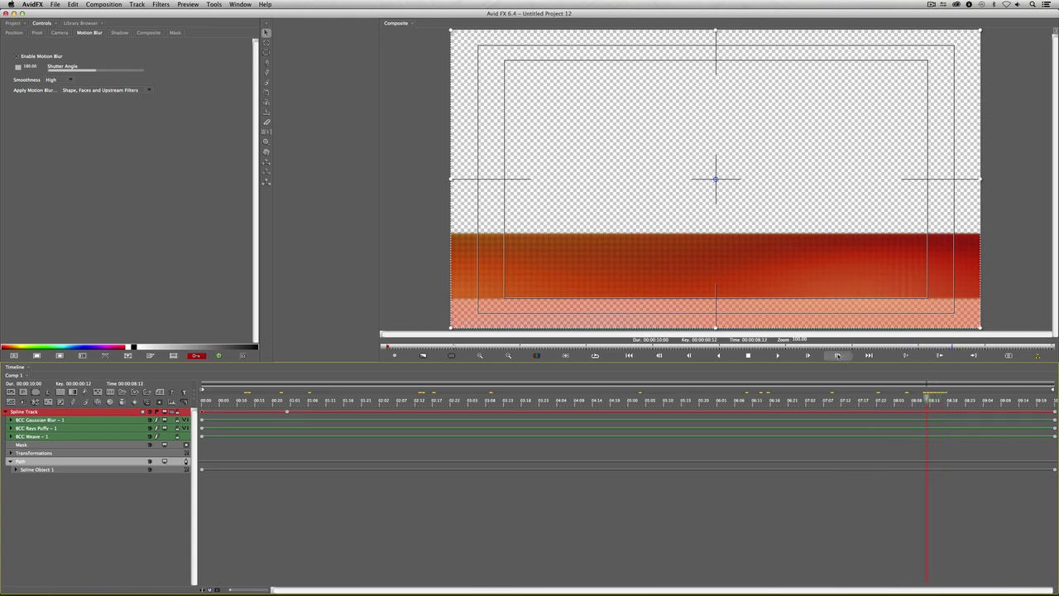
left_click(397, 356)
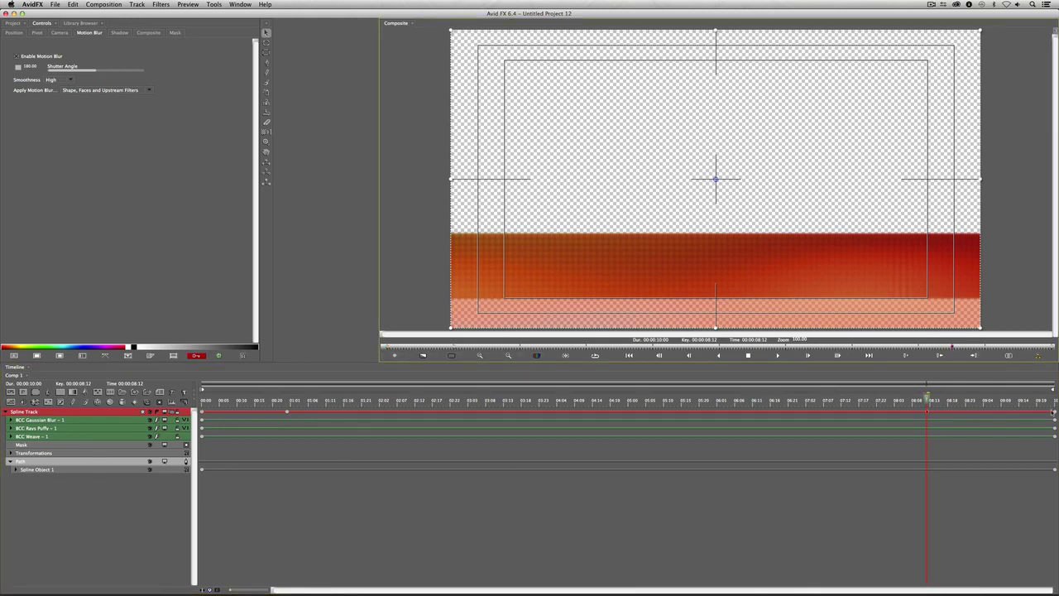
Set the Spline Track's Opacity to 100 at the 00:00:08:12 keyframe and change the Opacity interpolation type
key("End")
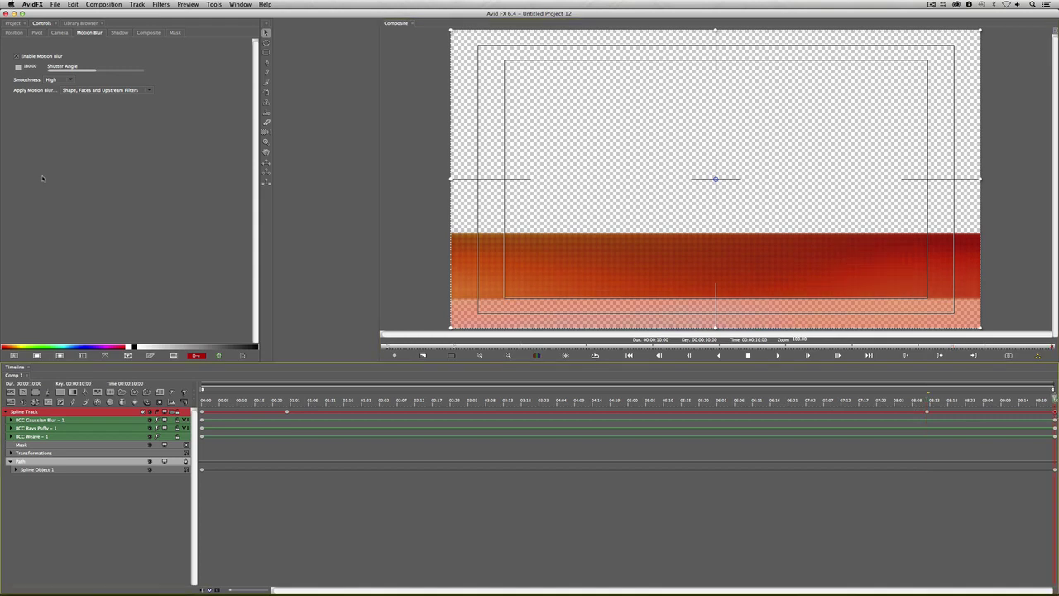
left_click(927, 412)
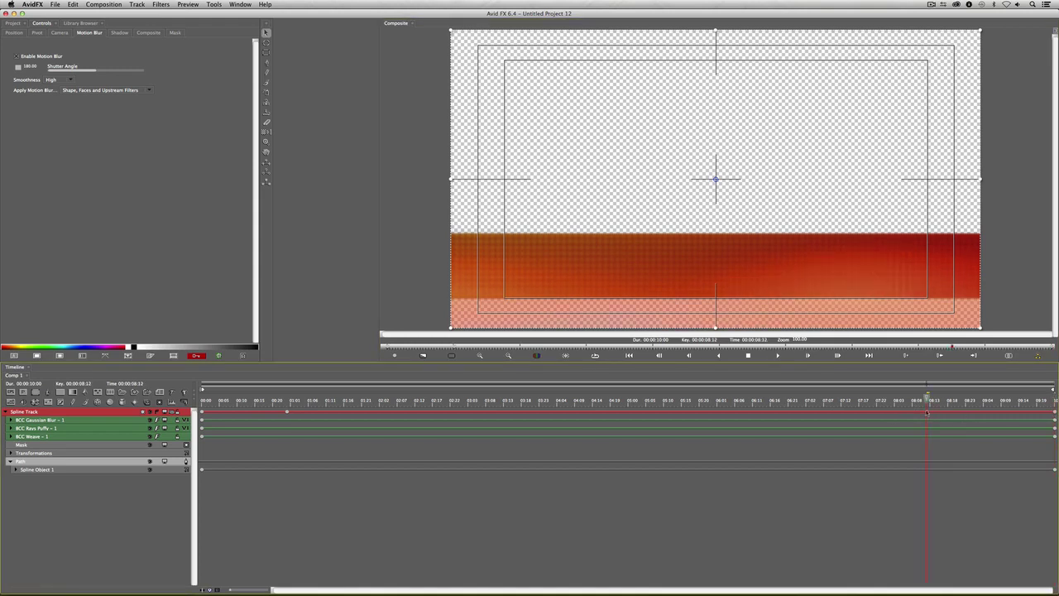
left_click(12, 33)
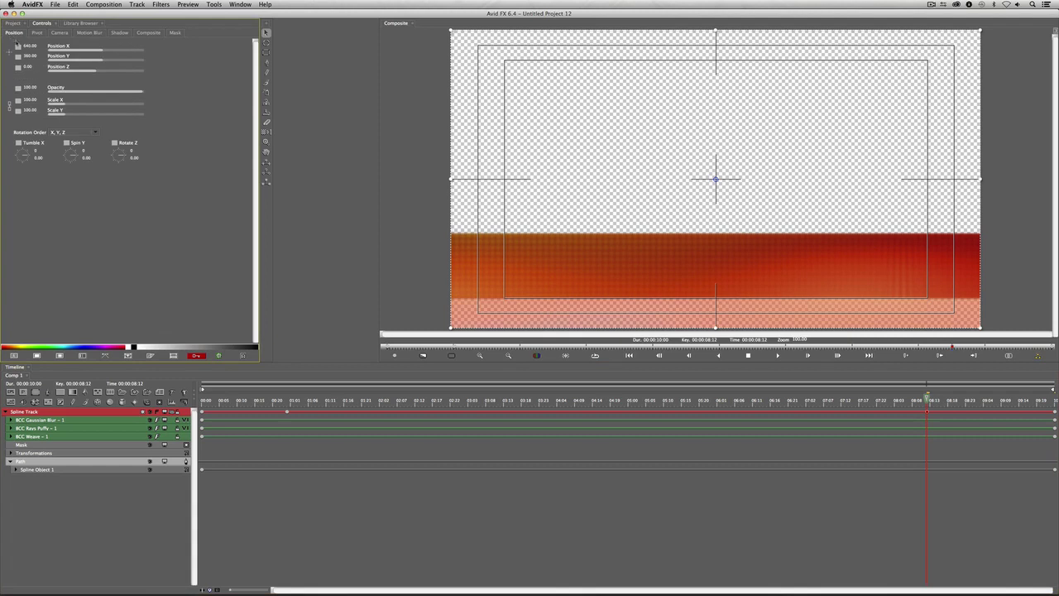
left_click(137, 94)
left_click(29, 87)
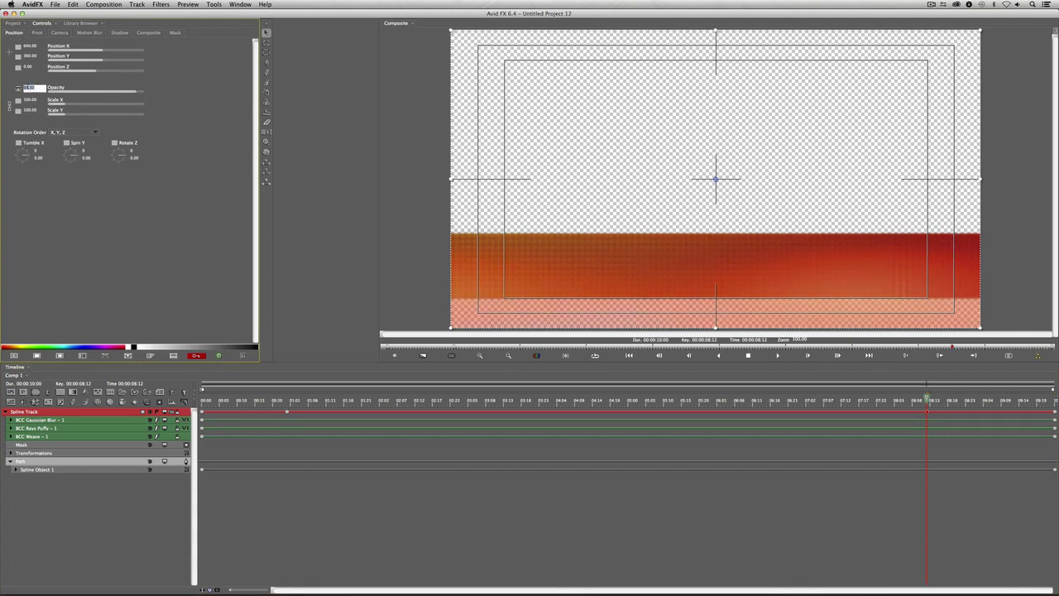
type("100")
key("Return")
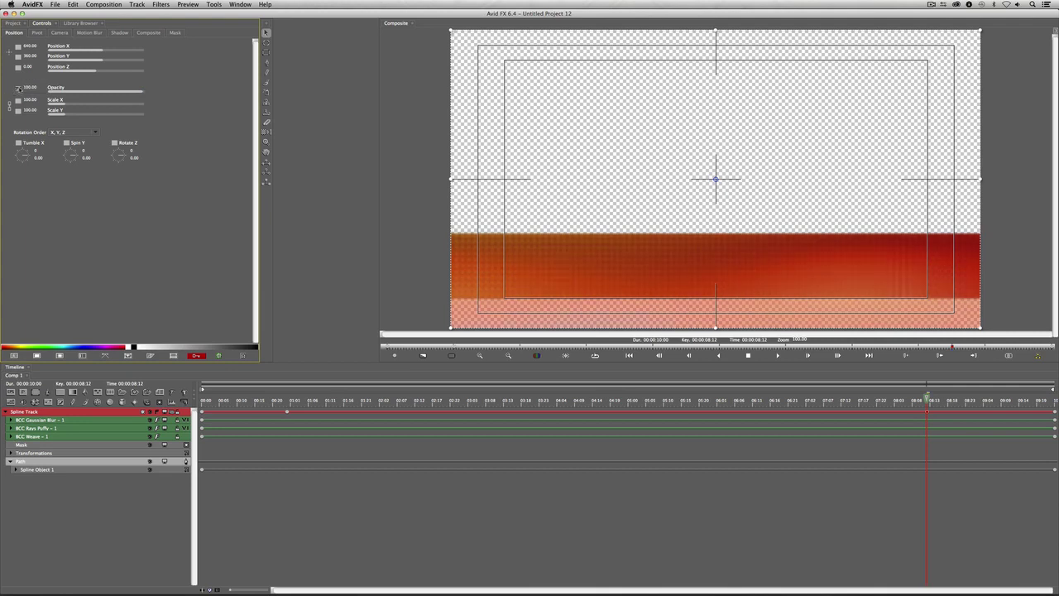
left_click(19, 88)
left_click(33, 122)
Set the Spline Track's Opacity to 0 at the last keyframe so the band fades out
left_click(1054, 411)
left_click(30, 88)
type("0")
key("Return")
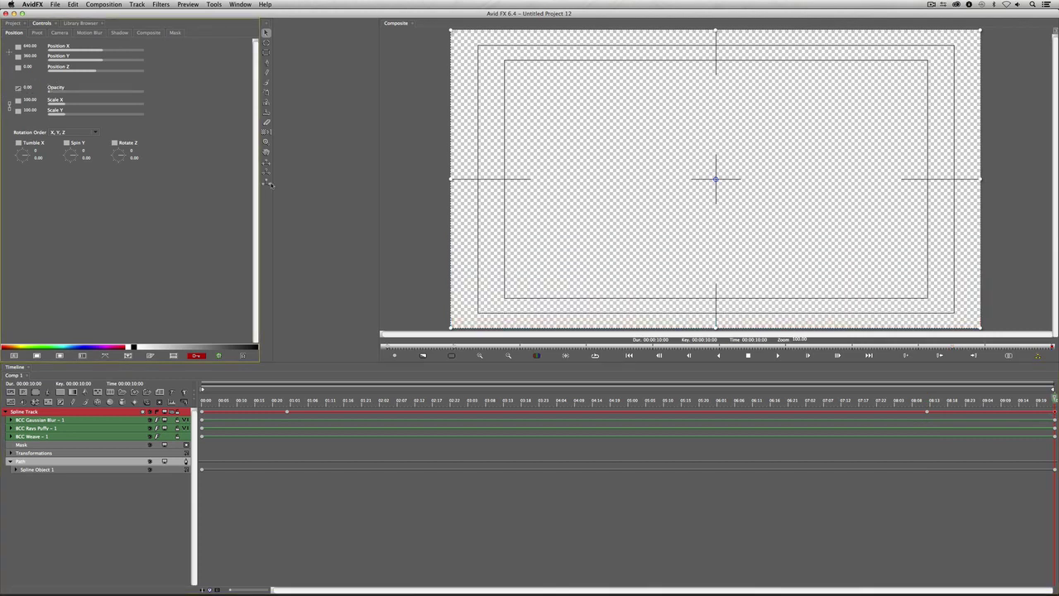
Preview the fade-out near the end, and play the animation from the start
left_click(895, 402)
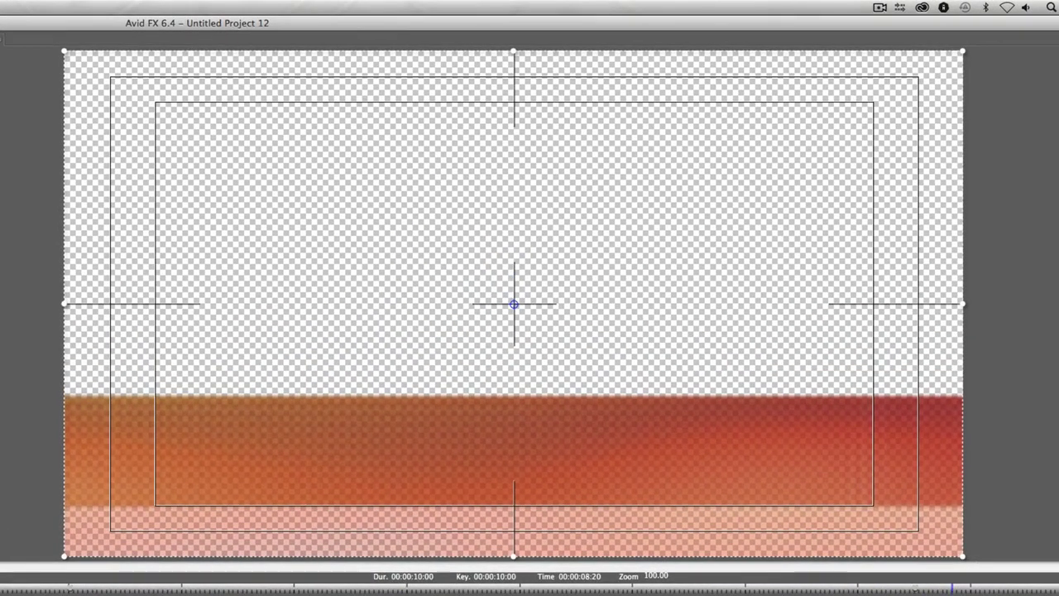
left_click_drag(952, 589, 4, 589)
key("space")
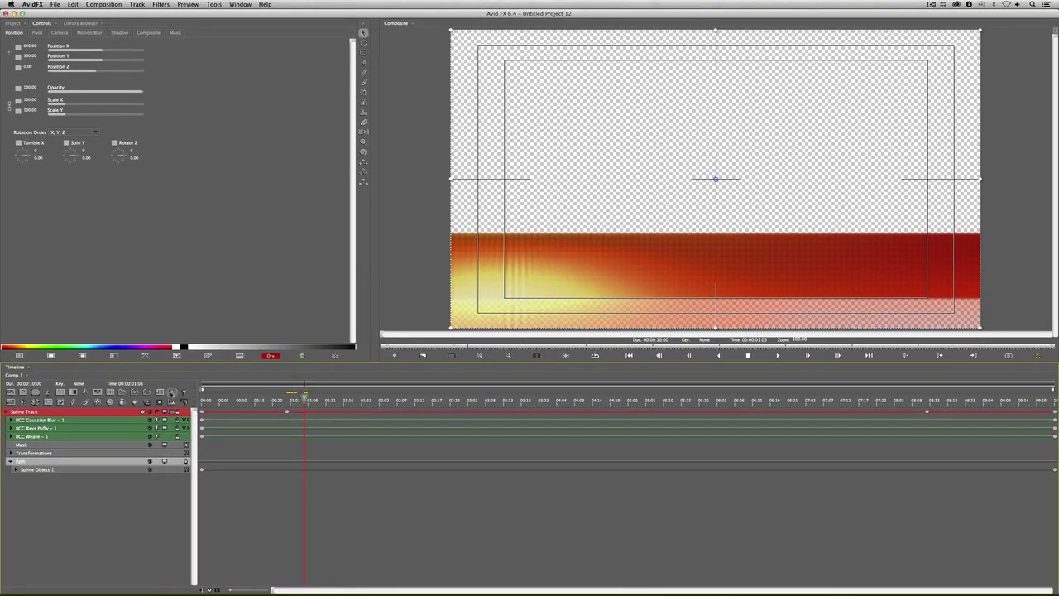
Create a text track above the Spline Track and show its Text Window
left_click(172, 393)
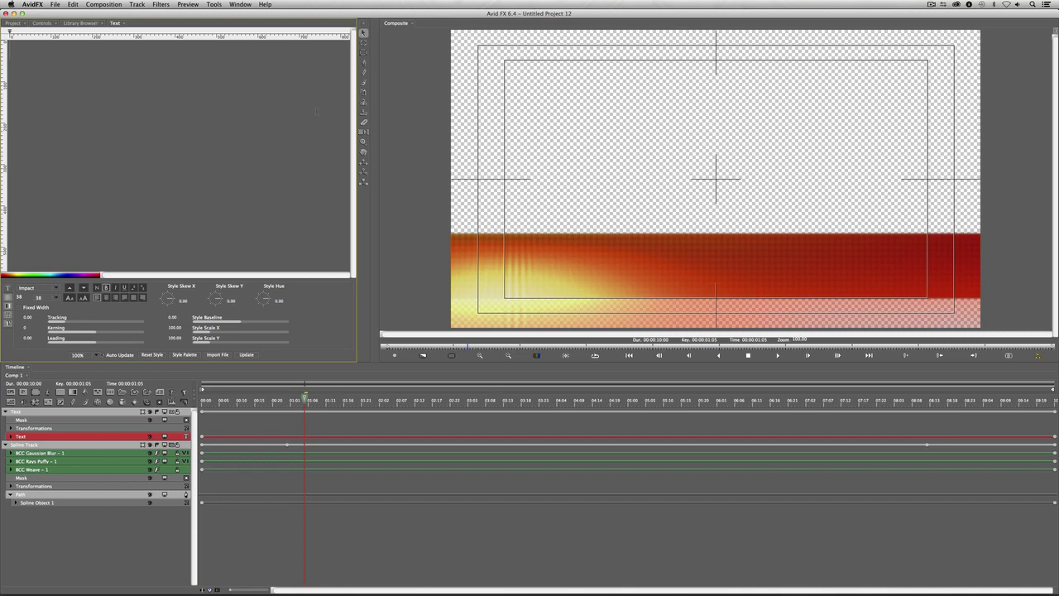
left_click(241, 5)
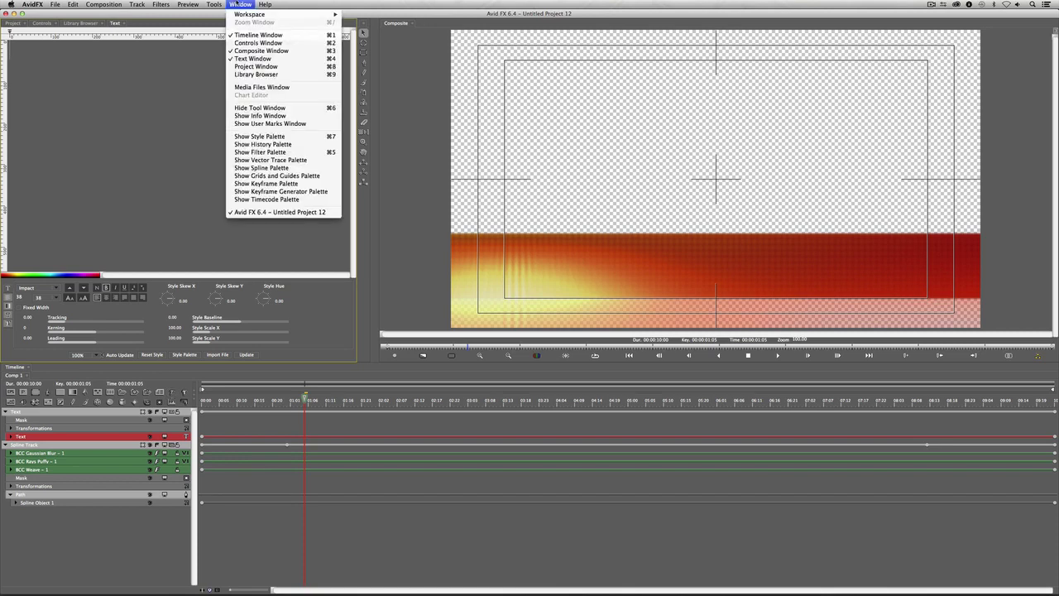
left_click(269, 59)
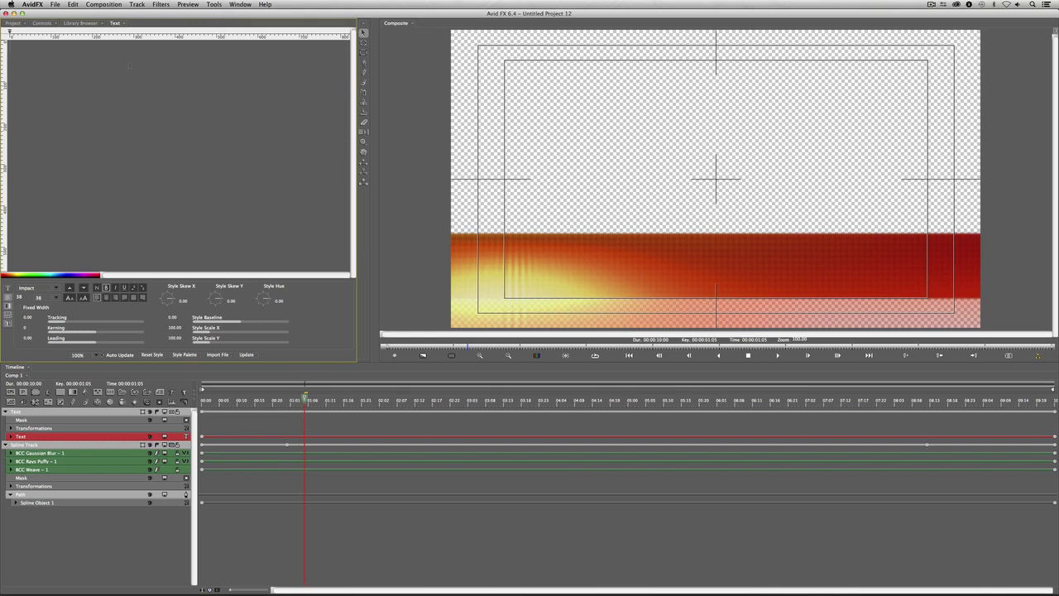
Enter the presenter's full name as the first text line and "Boris TV Trainer" as the second
type("Kevin")
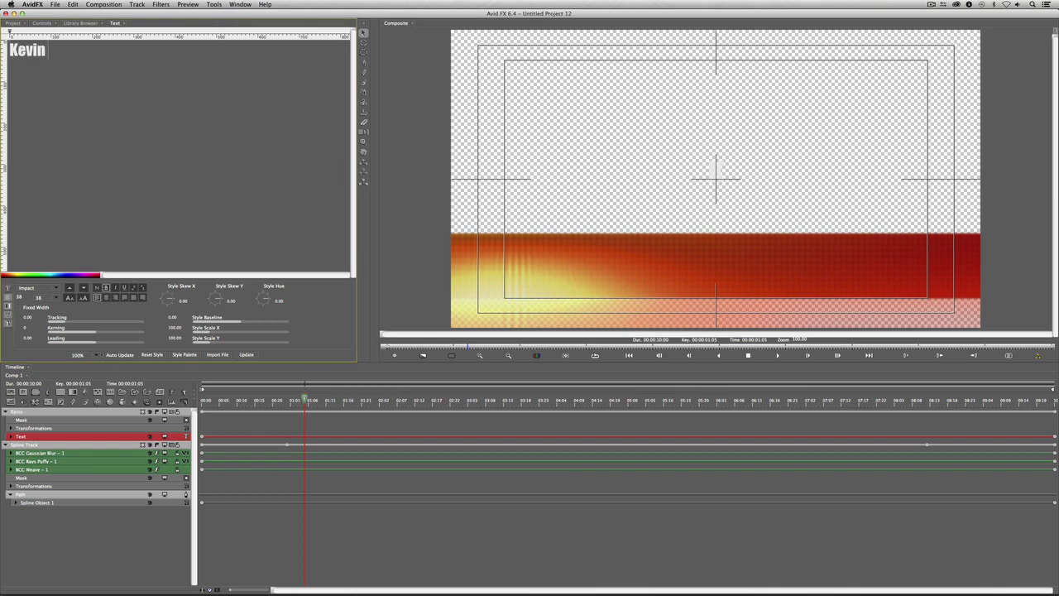
type(" P McAuliffe")
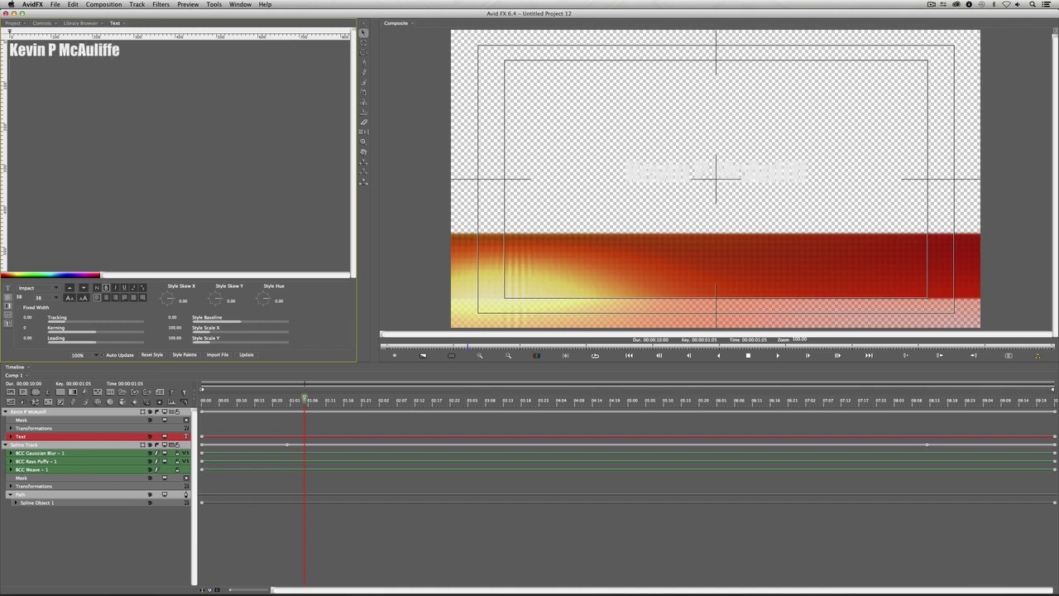
key("Return")
type("Boris")
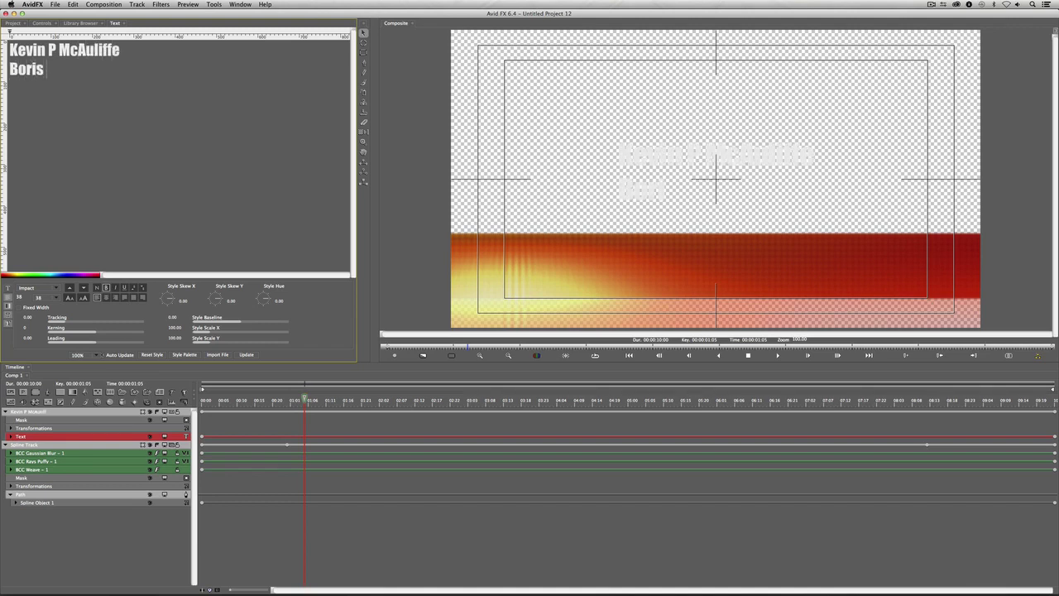
type(" TV Trainer")
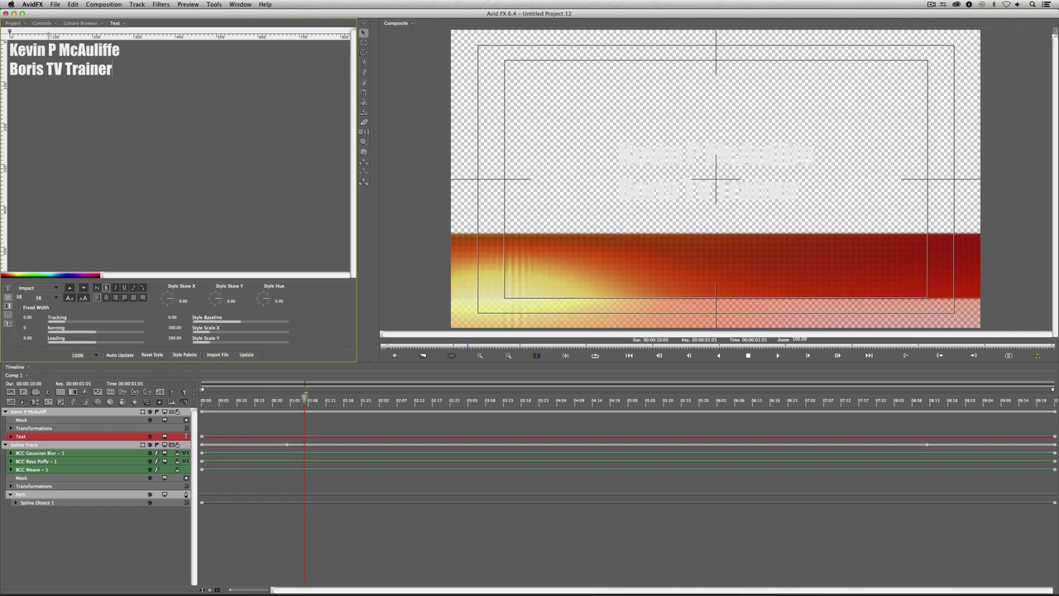
Set the font size of the "Boris TV Trainer" line to 28
left_click_drag(113, 70, 4, 70)
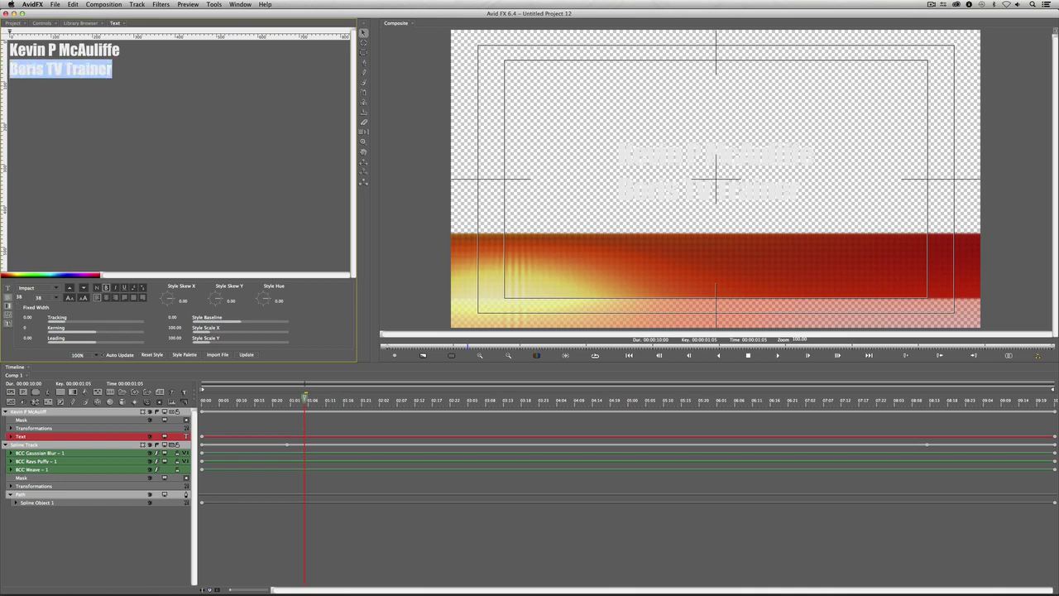
left_click(17, 297)
type("28")
key("Return")
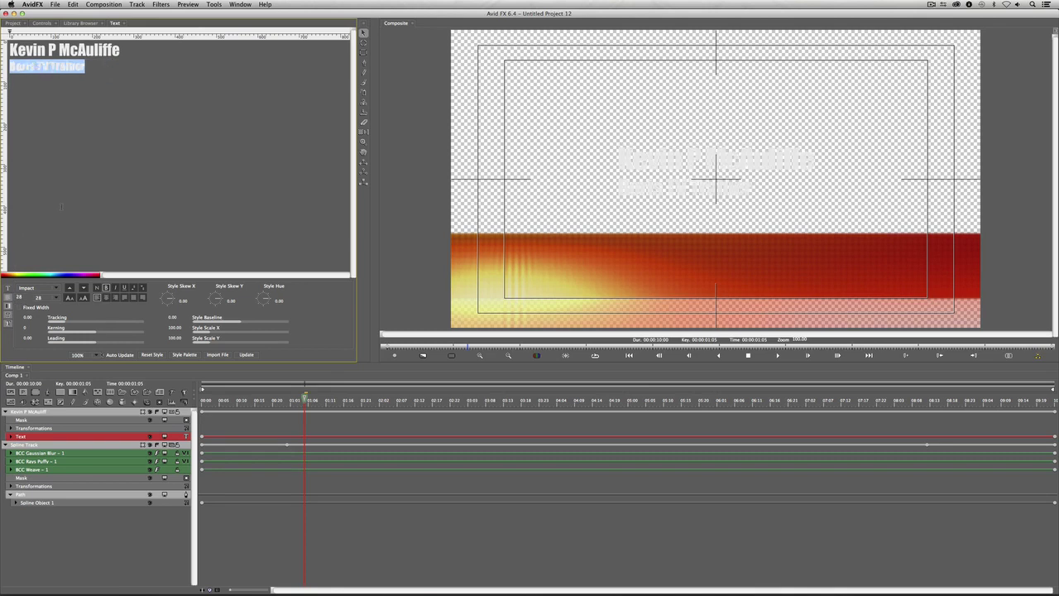
Trim the start of the text track and its nested Text media to 00:00:01:00
left_click(48, 412)
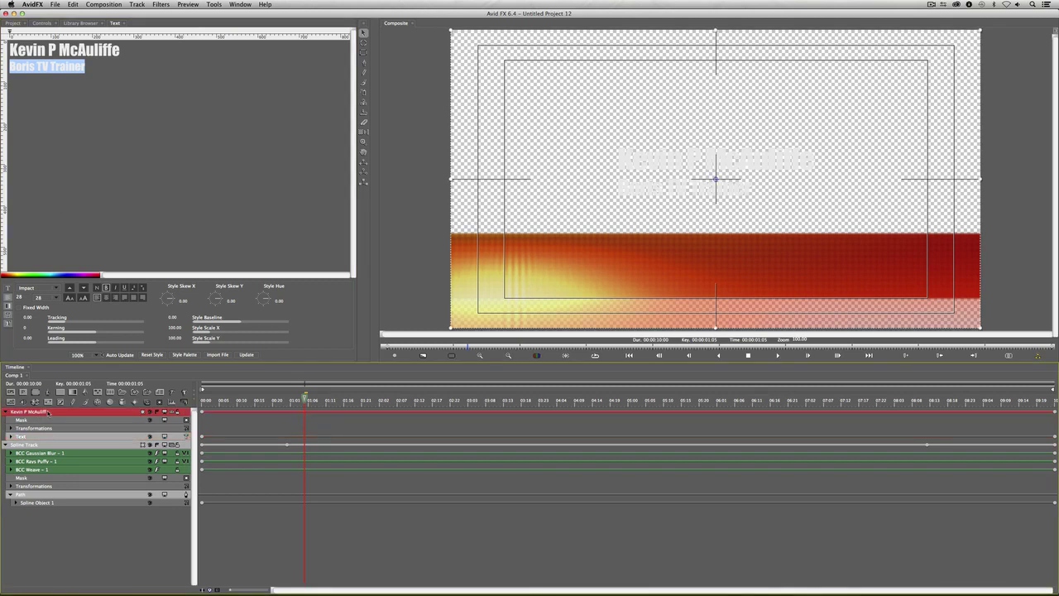
left_click(35, 22)
left_click_drag(259, 402, 201, 402)
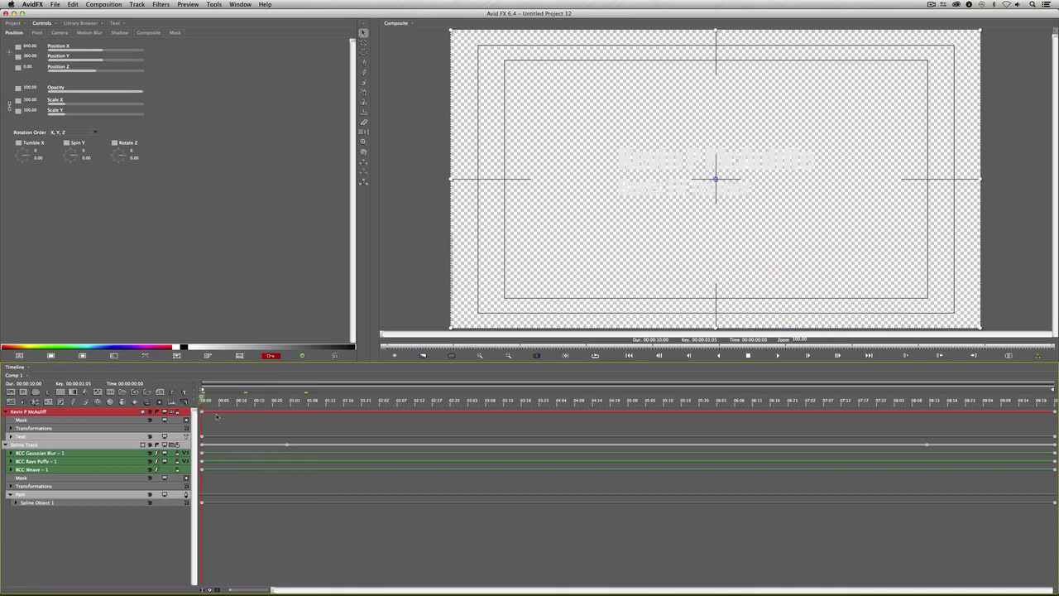
left_click(6, 412)
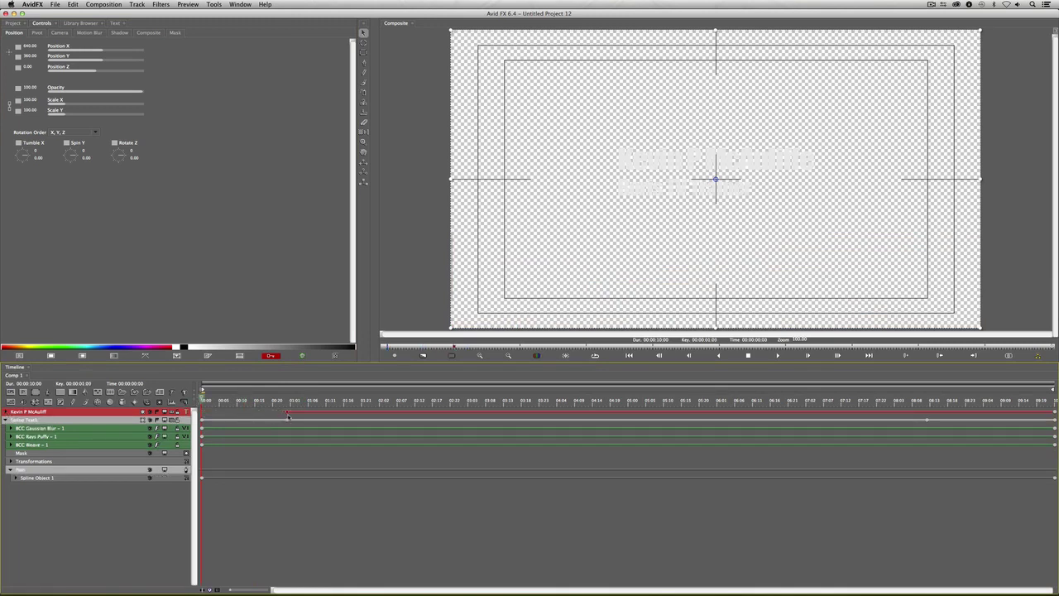
left_click(287, 420)
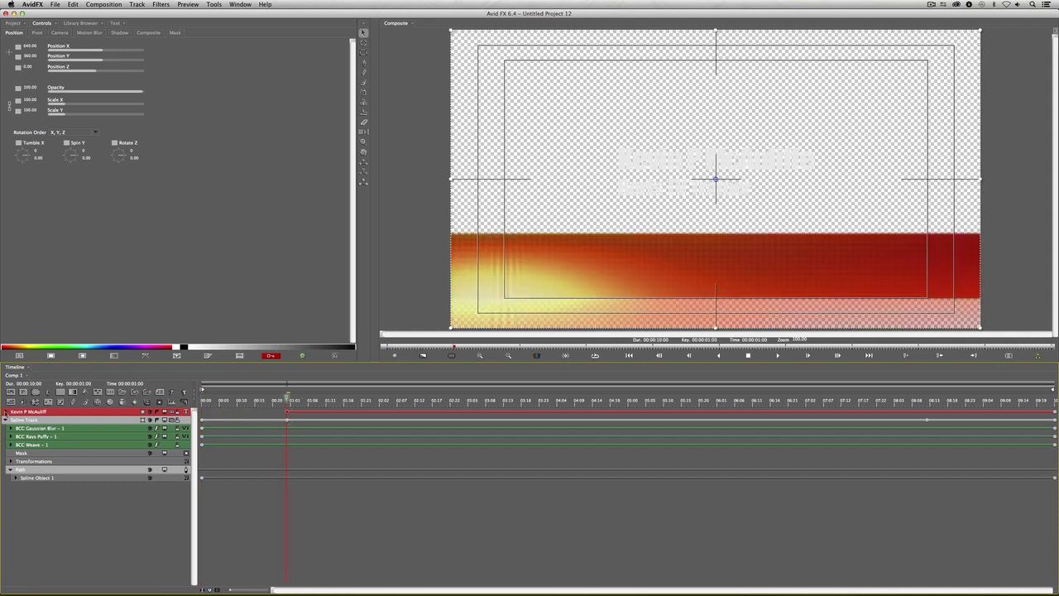
left_click(7, 411)
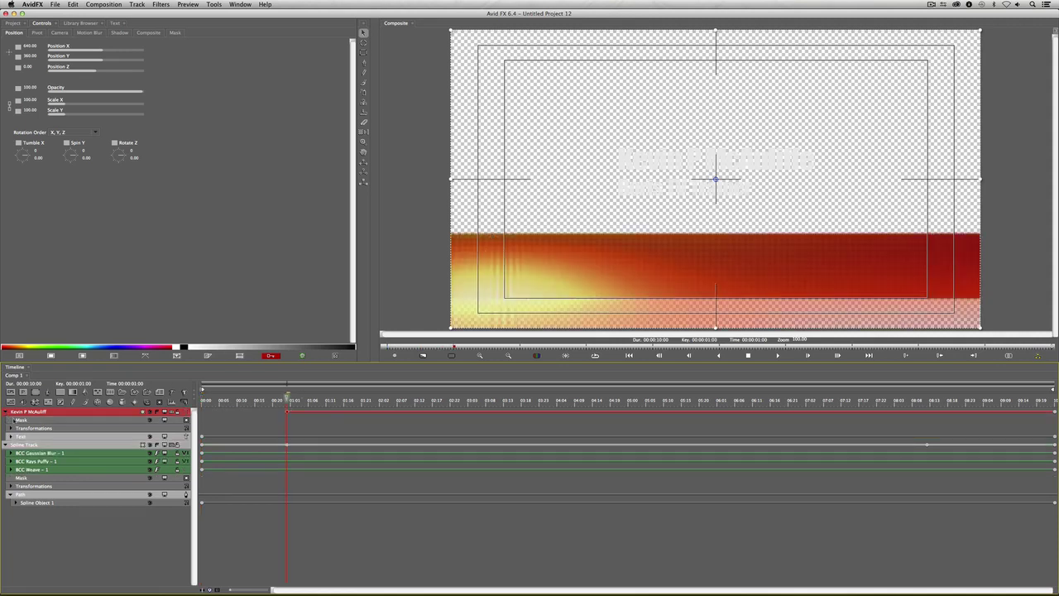
left_click(202, 437)
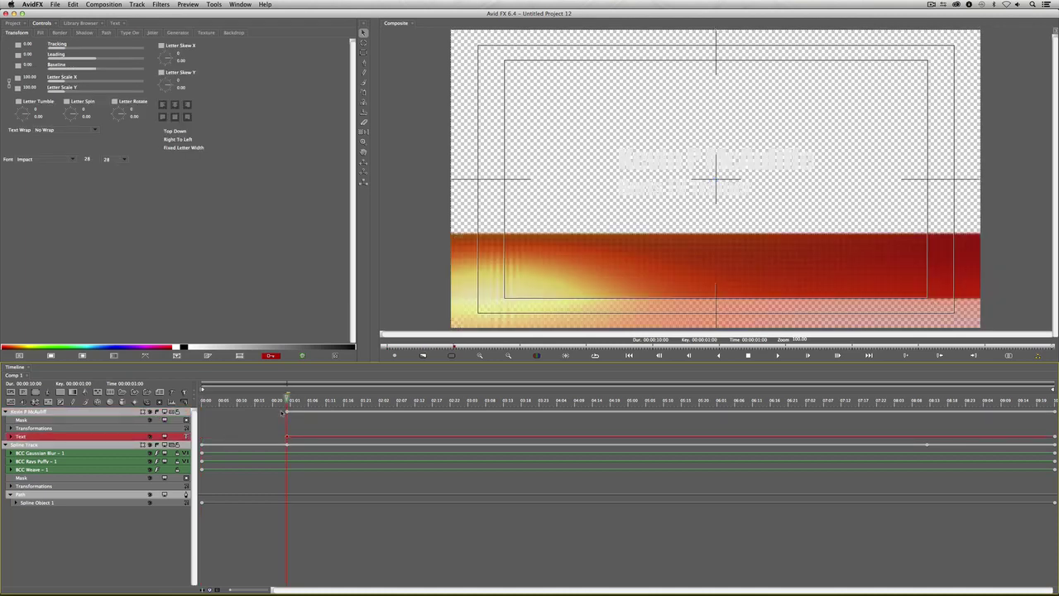
Move the text track down onto the band by setting its Position Y to 585
mouse_move(288, 400)
left_mouse_down()
mouse_move(301, 401)
mouse_move(288, 406)
left_mouse_up()
left_click(75, 412)
left_click_drag(108, 62, 113, 58)
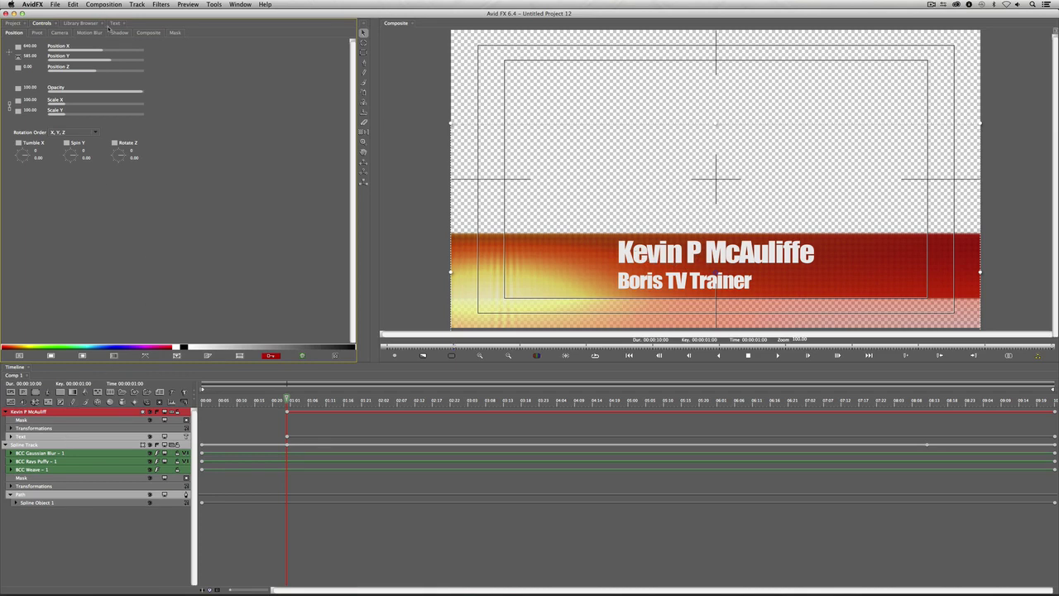
Select both text lines and set their kerning to 1
left_click(116, 24)
left_click(123, 96)
key("super+a")
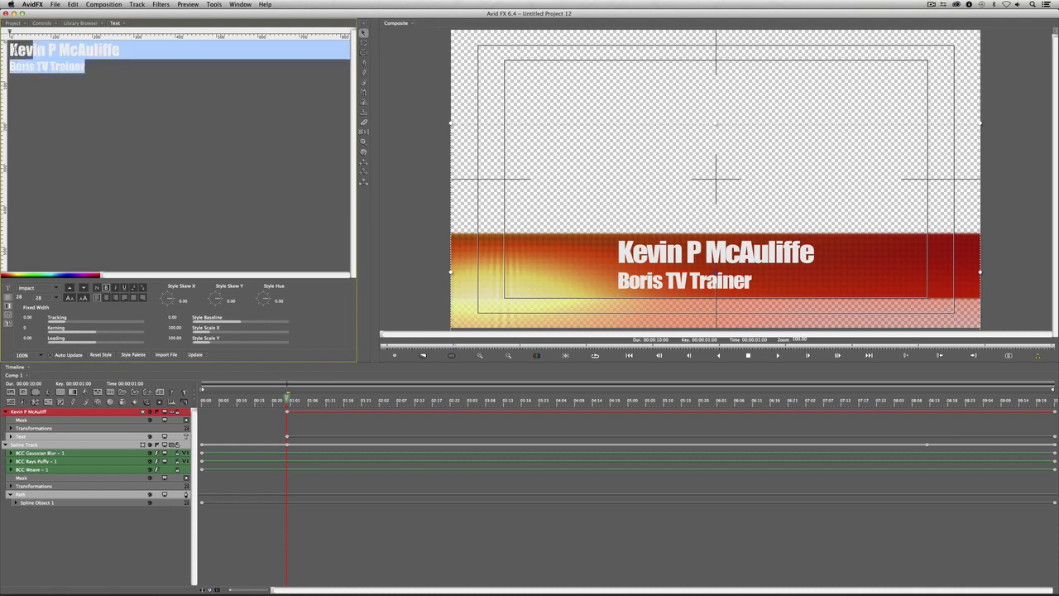
left_click(26, 329)
type("2")
key("Return")
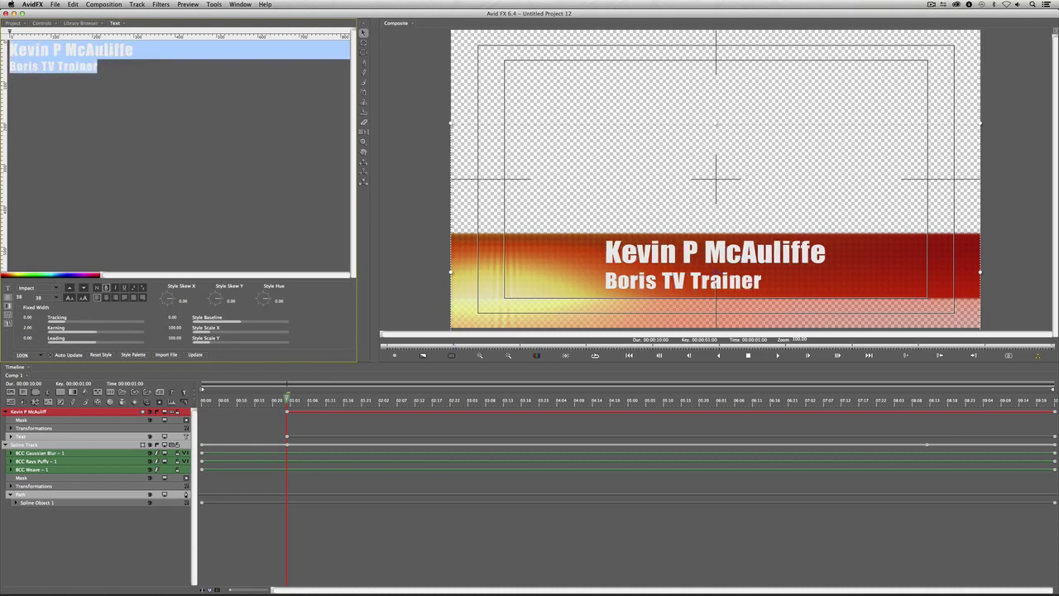
left_click(27, 327)
type("1")
key("Return")
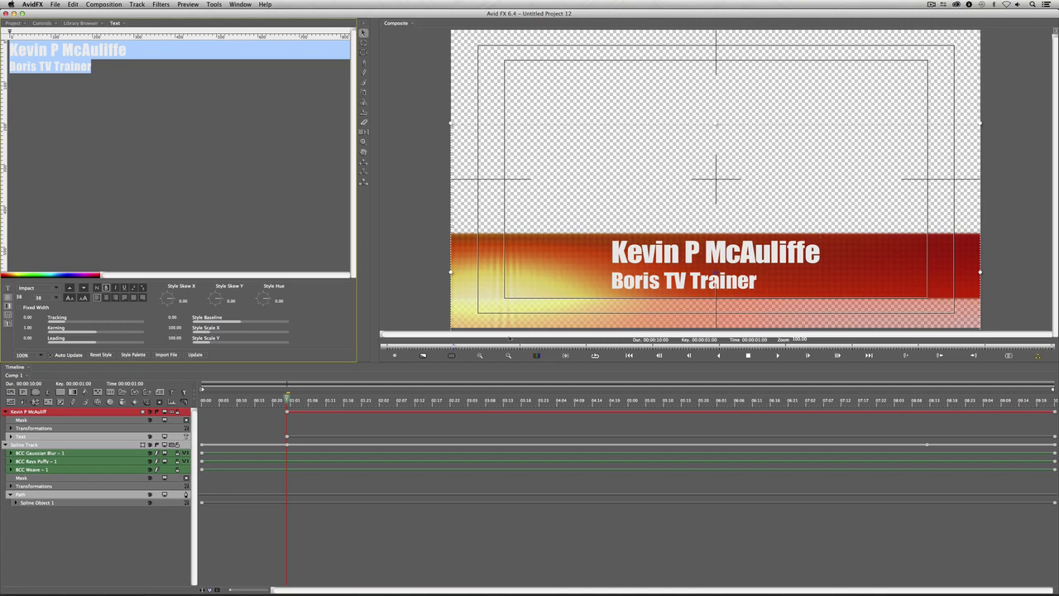
Turn on a drop shadow for the Text media nested in the text track
left_click(39, 437)
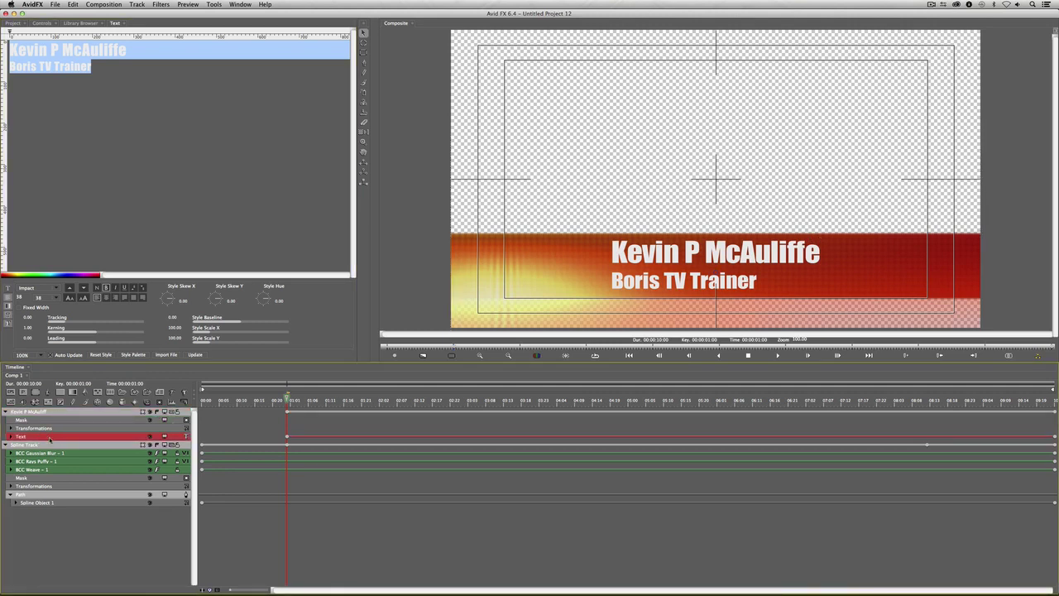
left_click(46, 26)
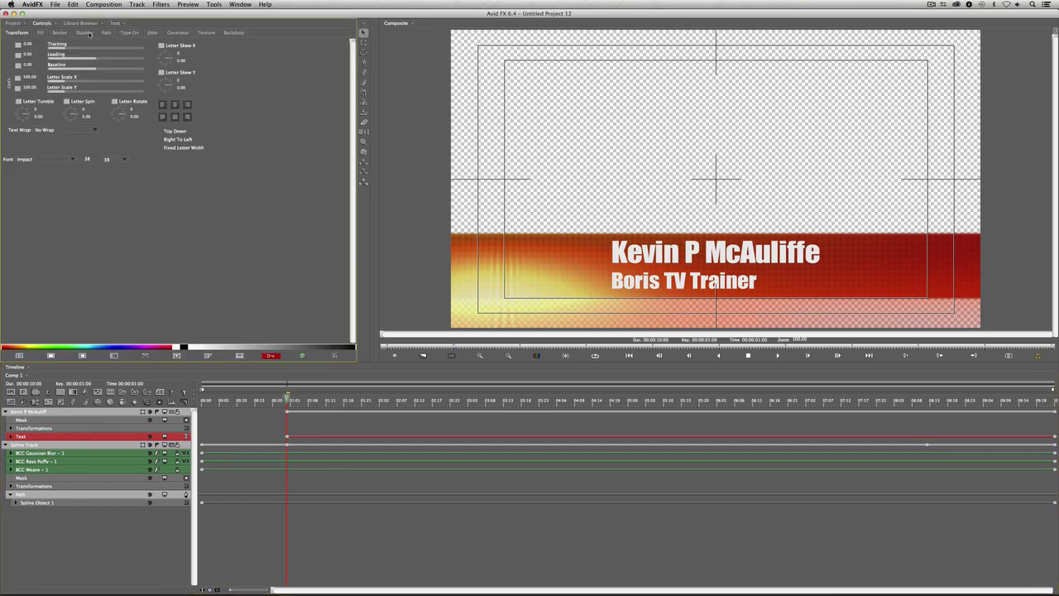
left_click(84, 33)
left_click(14, 53)
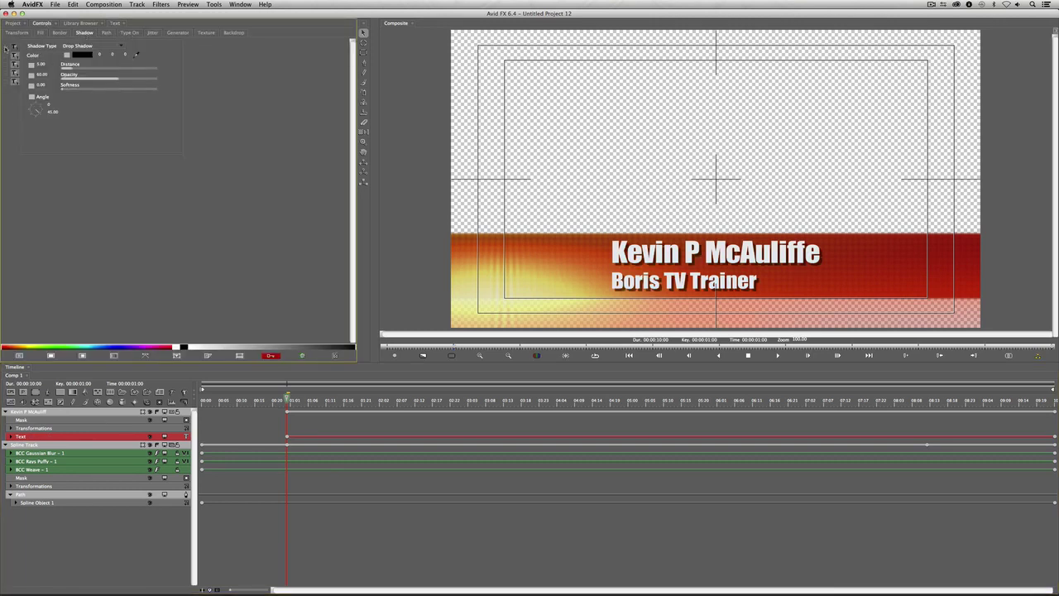
Set the text's drop shadow distance to 3 and its softness to 4
left_click(42, 65)
type("2")
key("Return")
left_click(42, 65)
type("3")
key("Return")
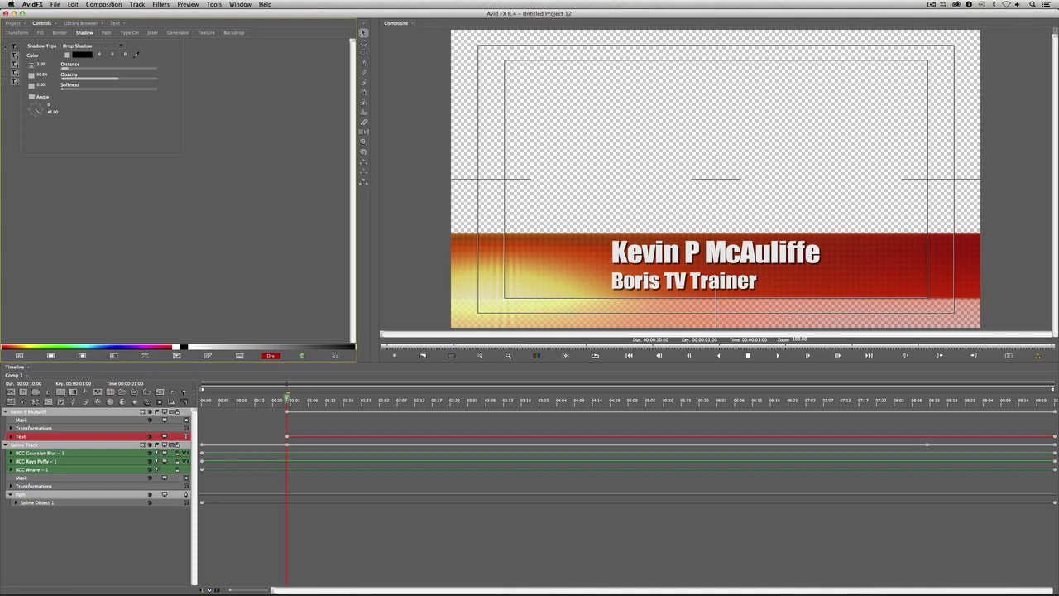
left_click(43, 86)
type("4")
key("Return")
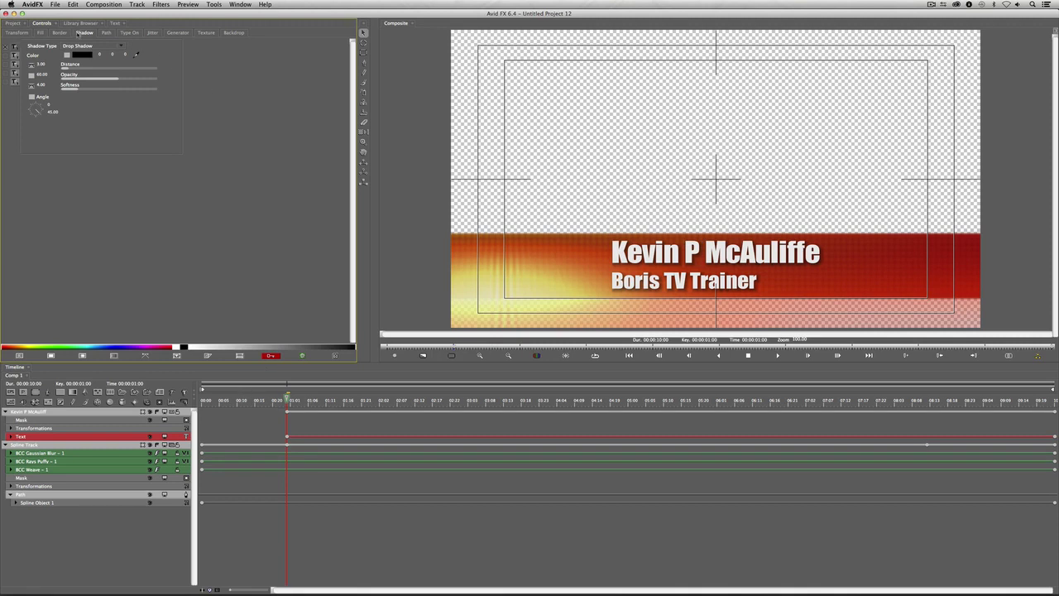
Lower the text's Type On Fade to about 15 and test the reveal by varying Text Type On, ending at 100
left_click(130, 33)
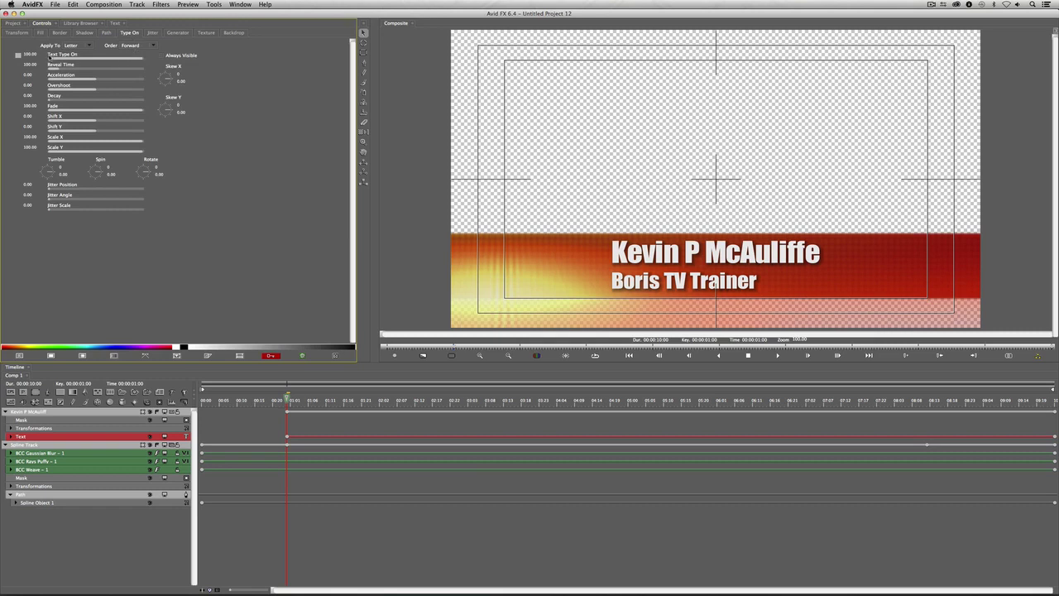
mouse_move(125, 57)
left_mouse_down()
mouse_move(100, 62)
mouse_move(157, 58)
mouse_move(103, 63)
mouse_move(130, 61)
left_mouse_up()
left_click(65, 110)
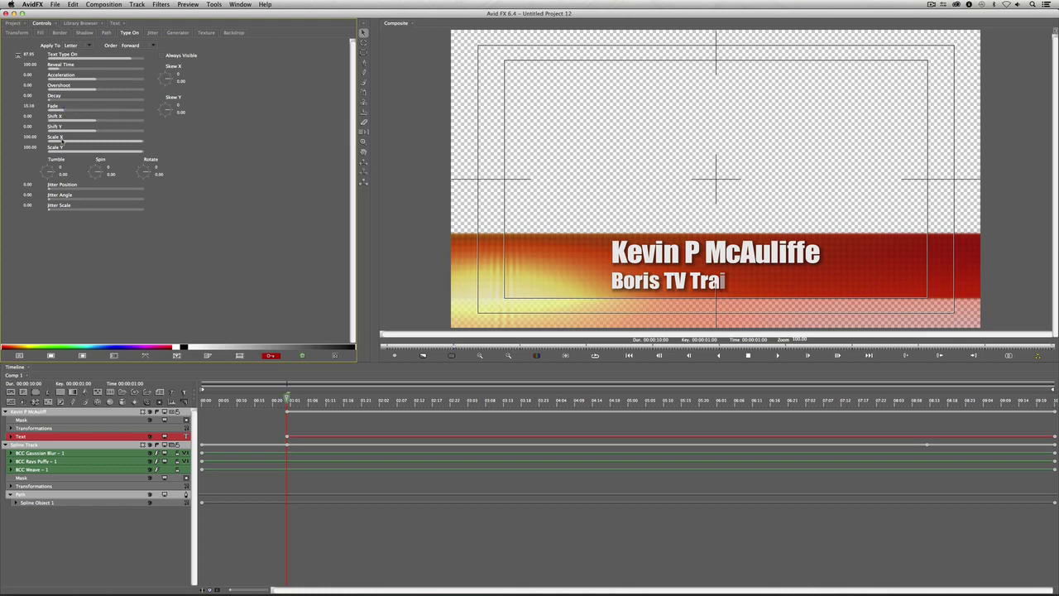
mouse_move(128, 59)
left_mouse_down()
mouse_move(105, 61)
mouse_move(146, 55)
left_mouse_up()
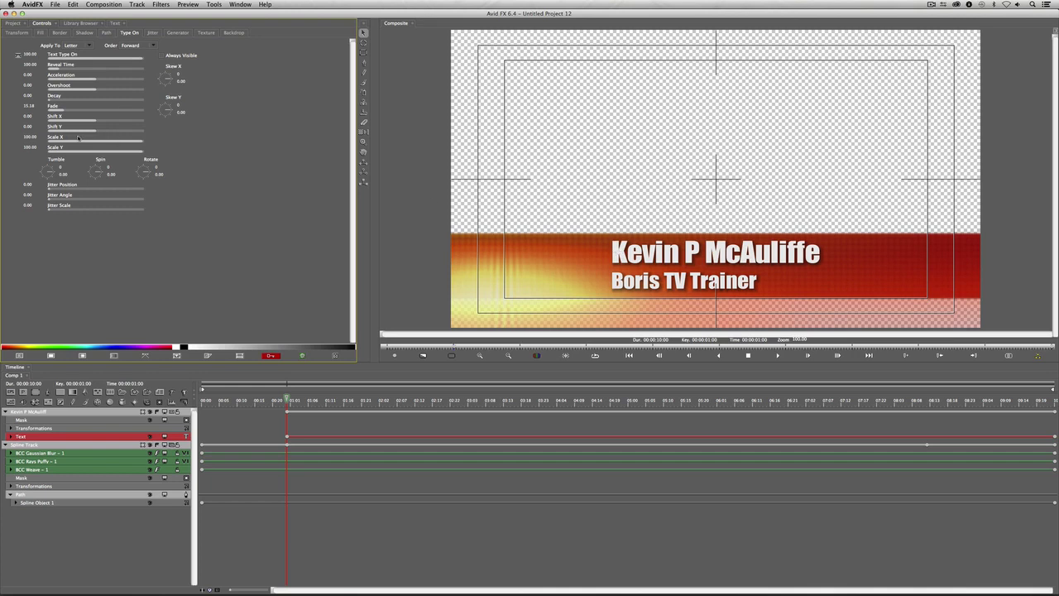
Set the Type On Scale X and Scale Y to 250 and test the letter reveal by varying Text Type On
left_click(33, 137)
type("0")
key("Tab")
key("Return")
mouse_move(132, 60)
left_mouse_down()
mouse_move(105, 59)
mouse_move(144, 57)
left_mouse_up()
Set Text Type On to 0 at the Text media's first keyframe, with Linear interpolation
left_click(288, 439)
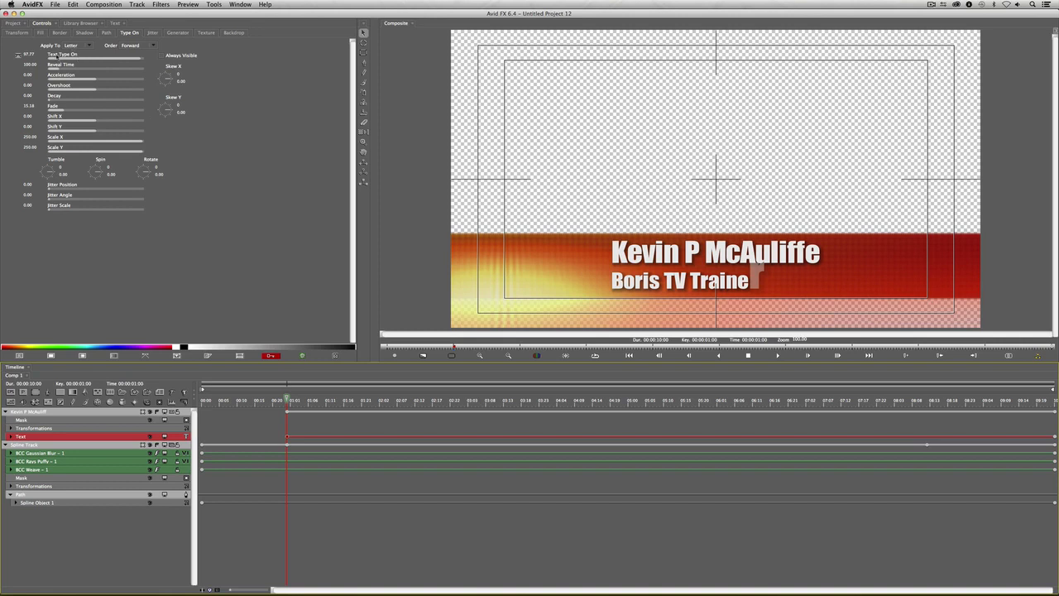
type("0")
key("Return")
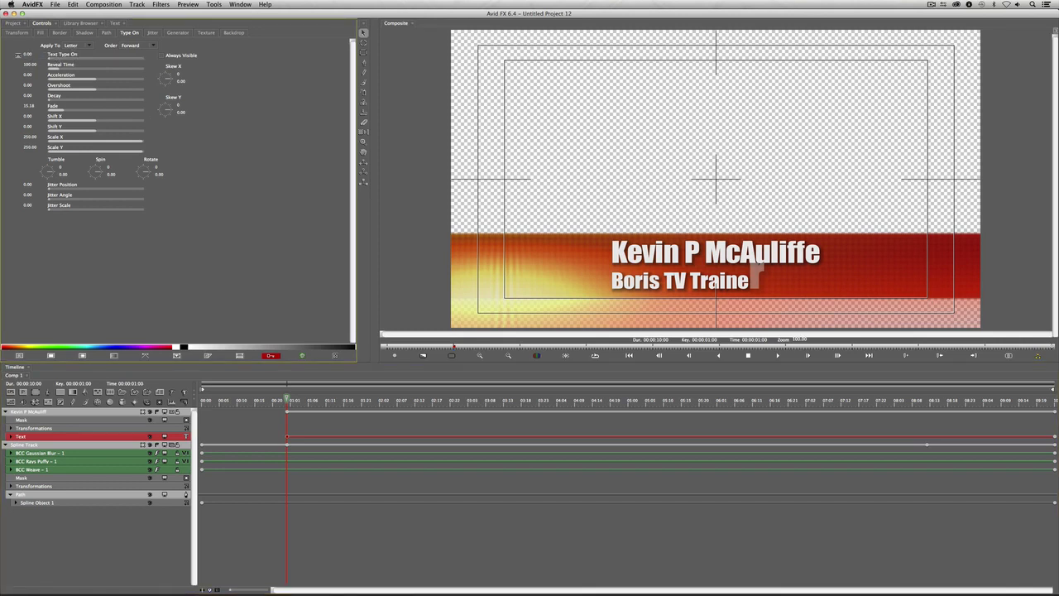
left_click(17, 56)
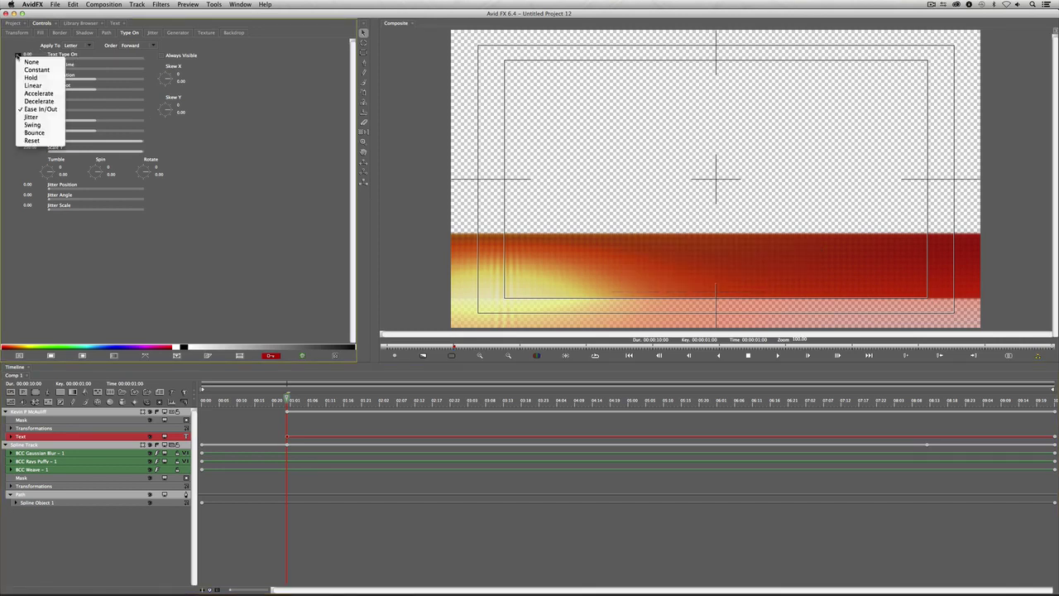
left_click(38, 80)
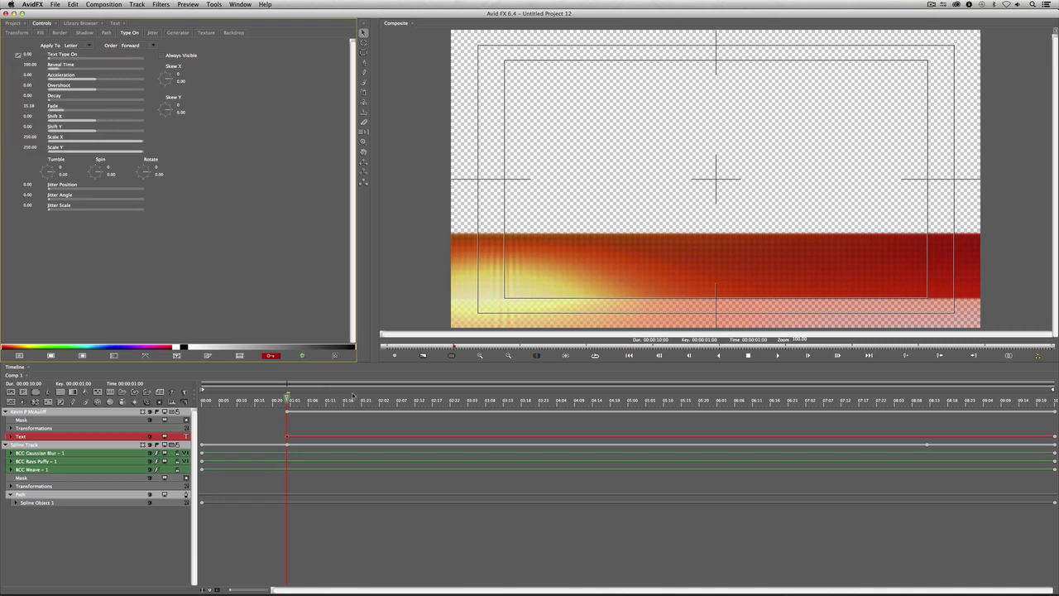
Add a keyframe to the Text media at 00:00:02:12 and set Text Type On to 100 there
left_click(416, 405)
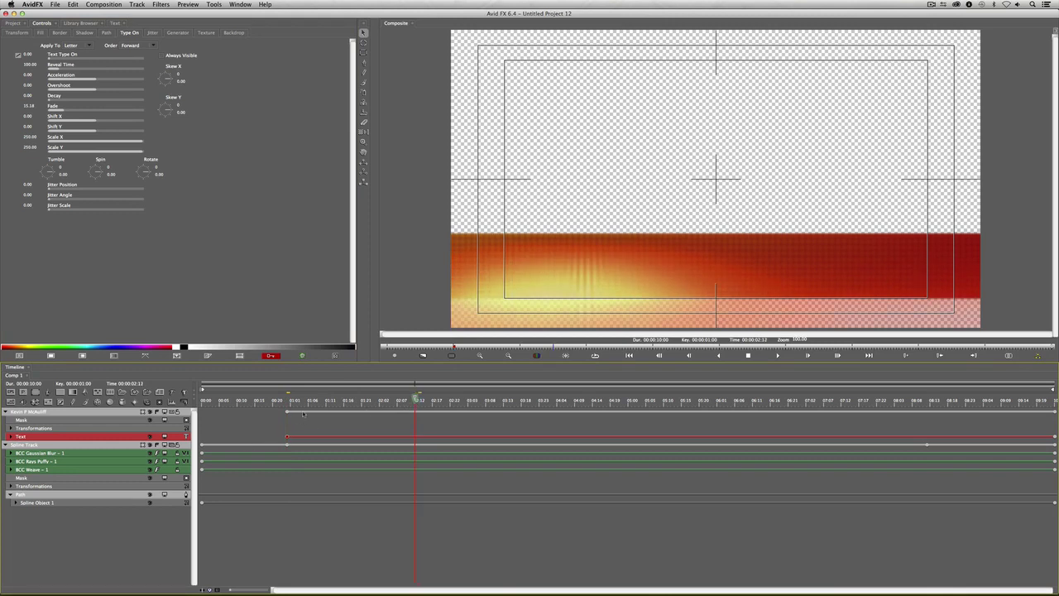
left_click(394, 356)
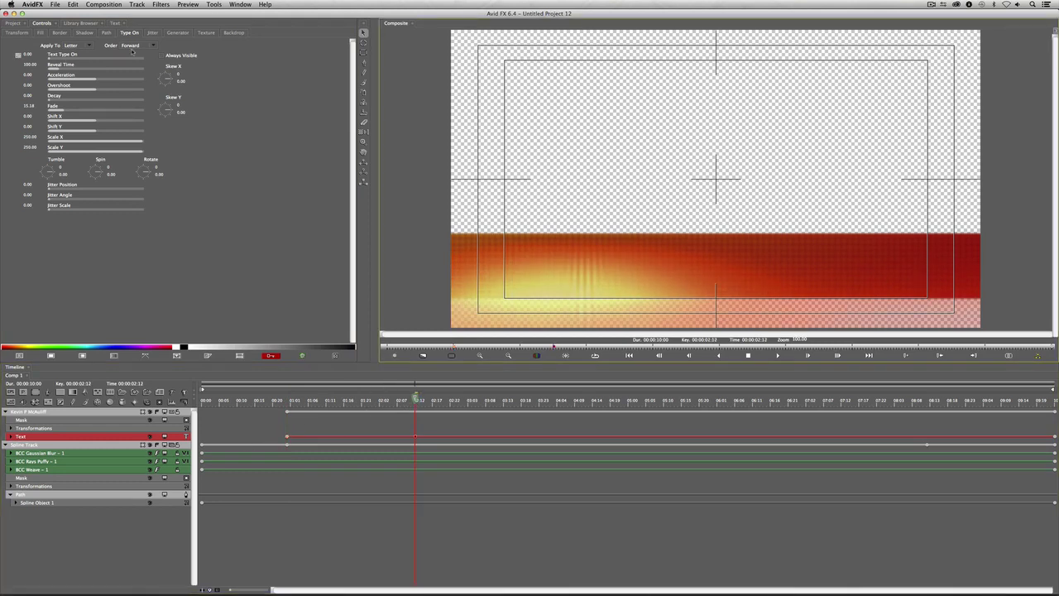
left_click(27, 54)
type("100")
key("Return")
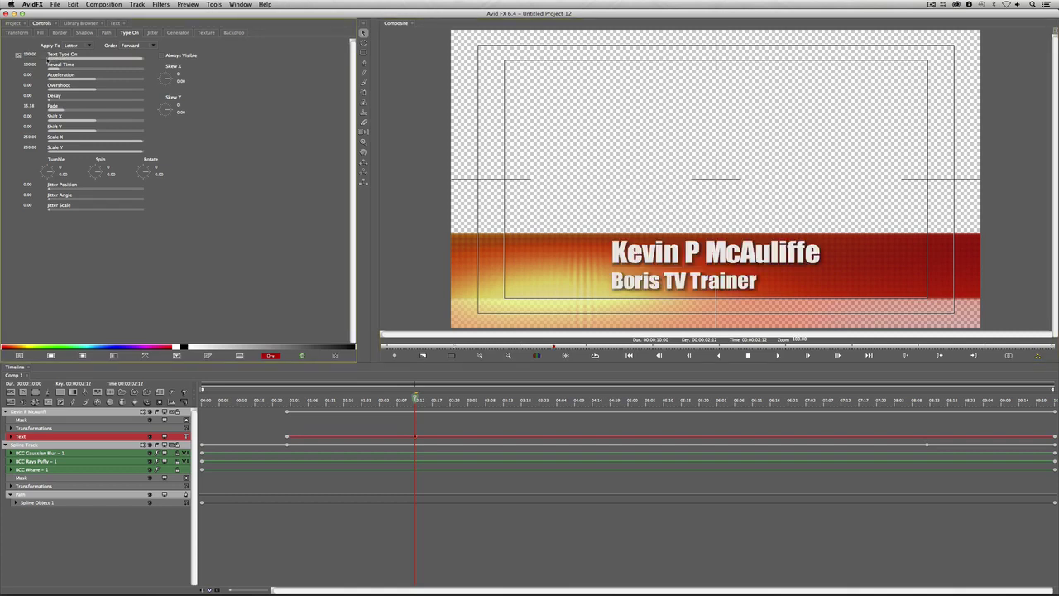
Add a keyframe to the text track at 00:00:08:12 and set its Opacity interpolation to Linear
left_click_drag(315, 401, 927, 403)
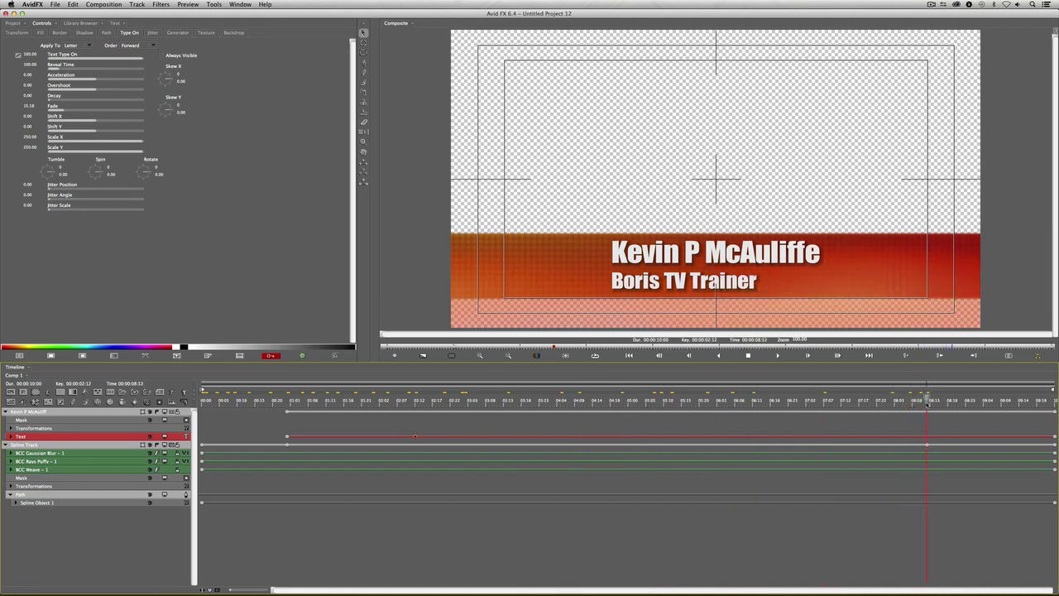
left_click(43, 411)
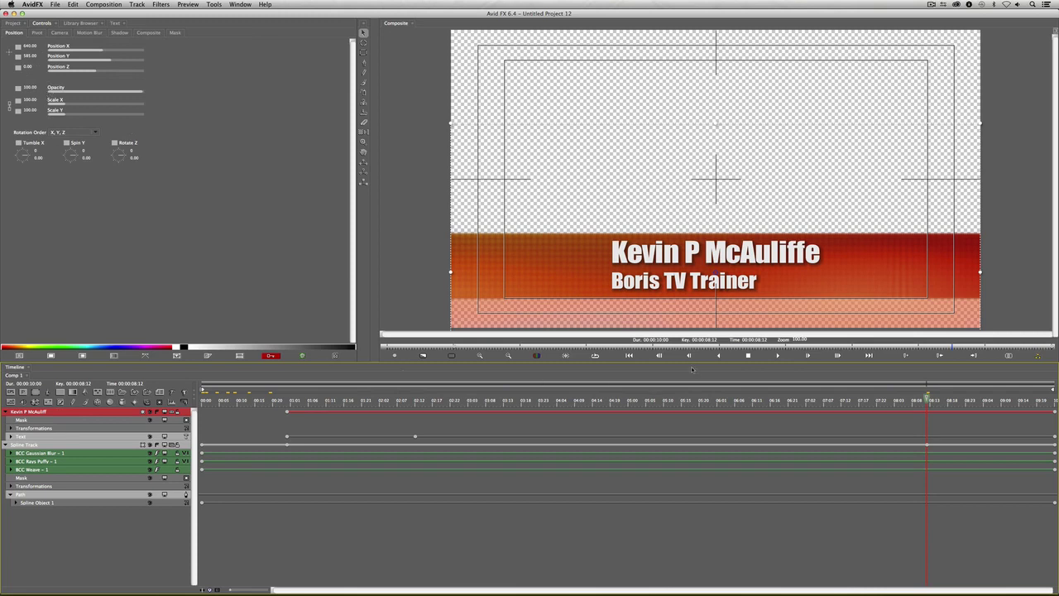
left_click(397, 356)
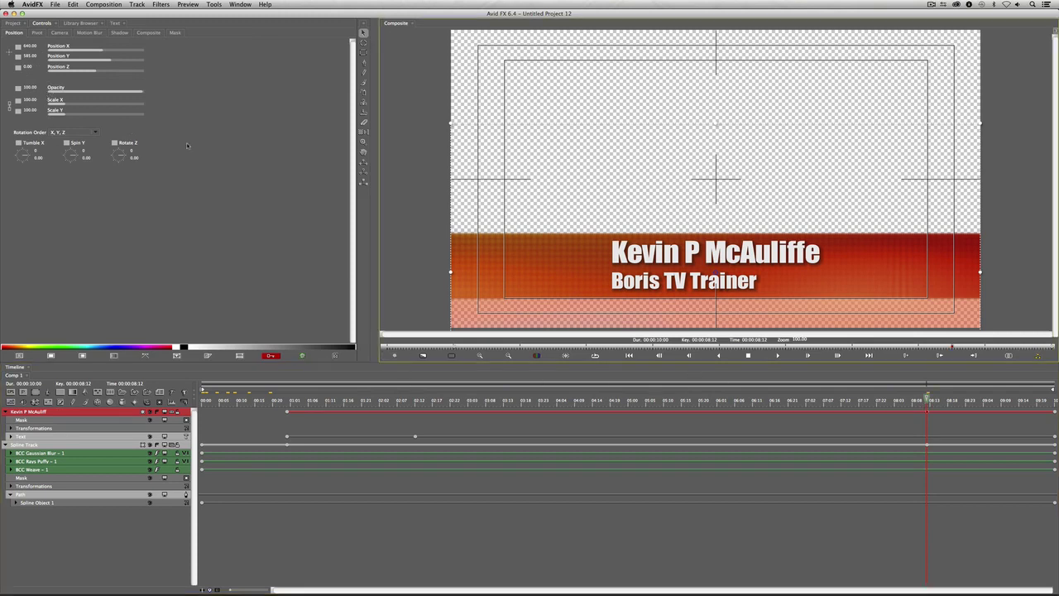
left_click(50, 89)
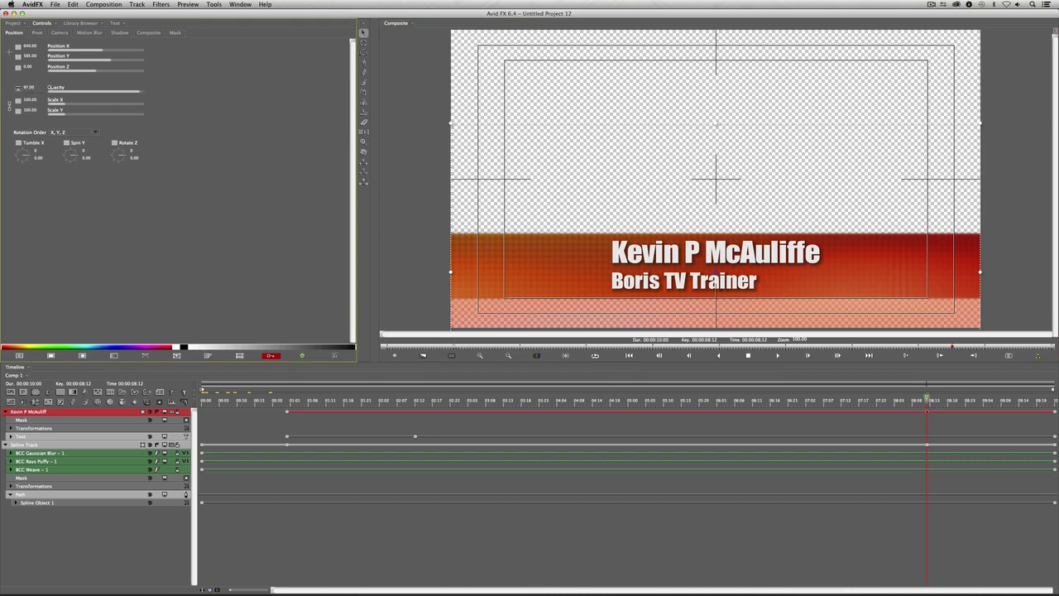
right_click(19, 89)
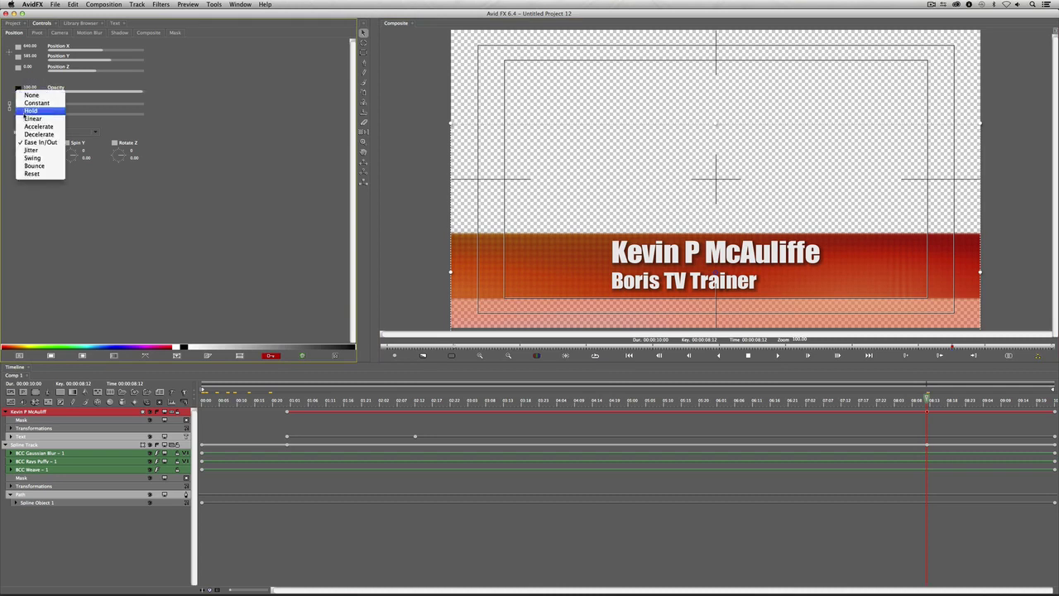
left_click(38, 119)
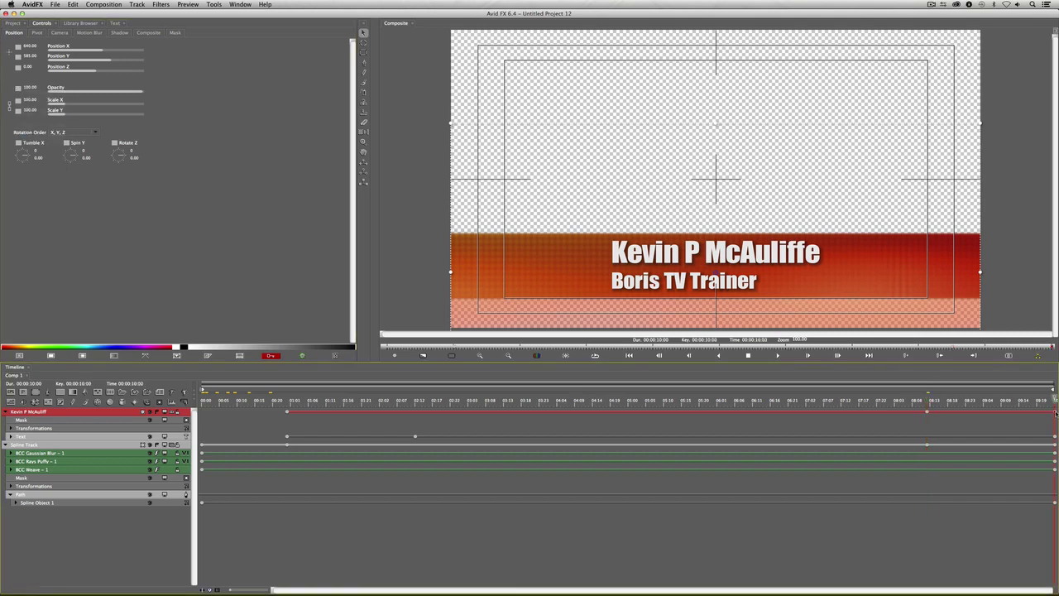
Set the text track's Opacity to 0 at 00:00:10:00 and play the animation from the start
key("End")
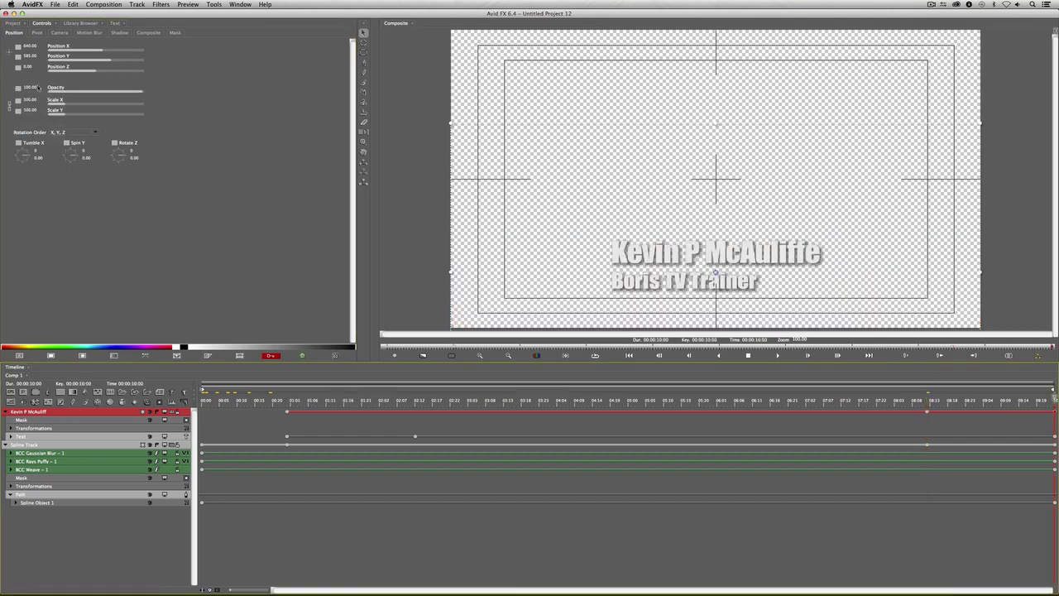
double_click(30, 88)
type("0")
key("Return")
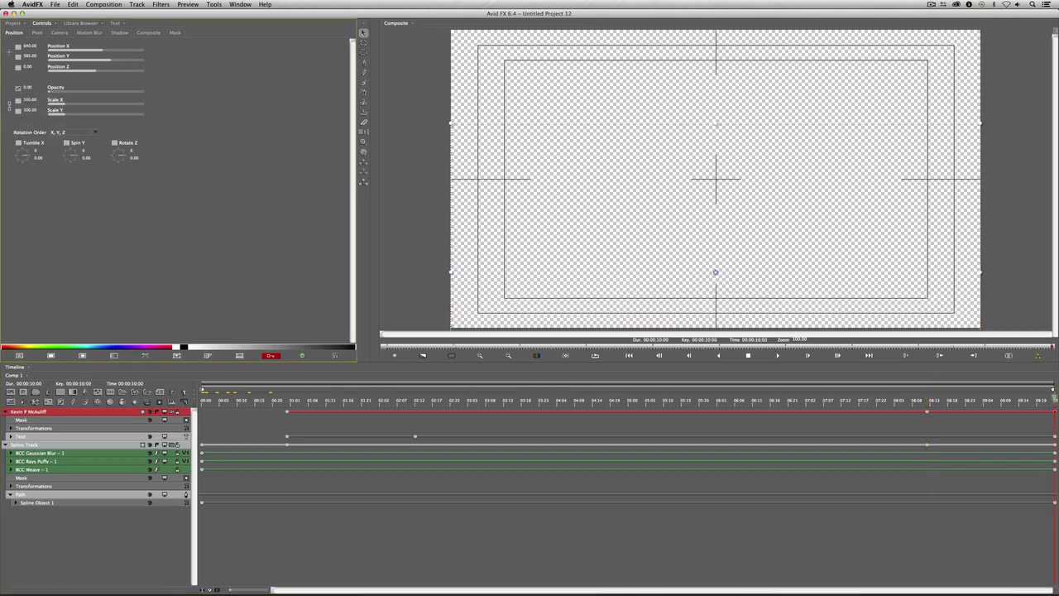
key("Home")
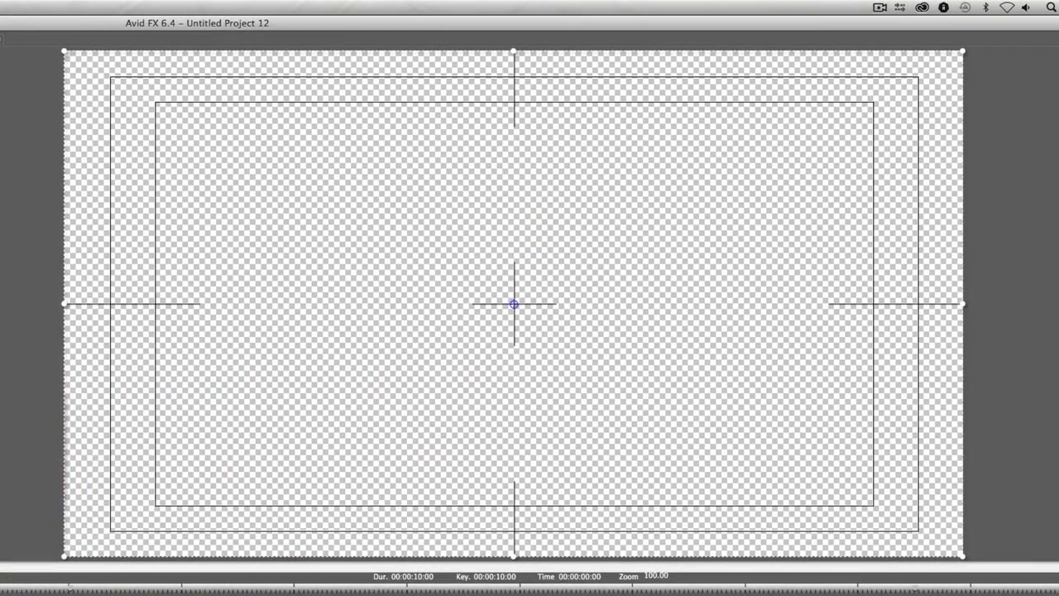
key("space")
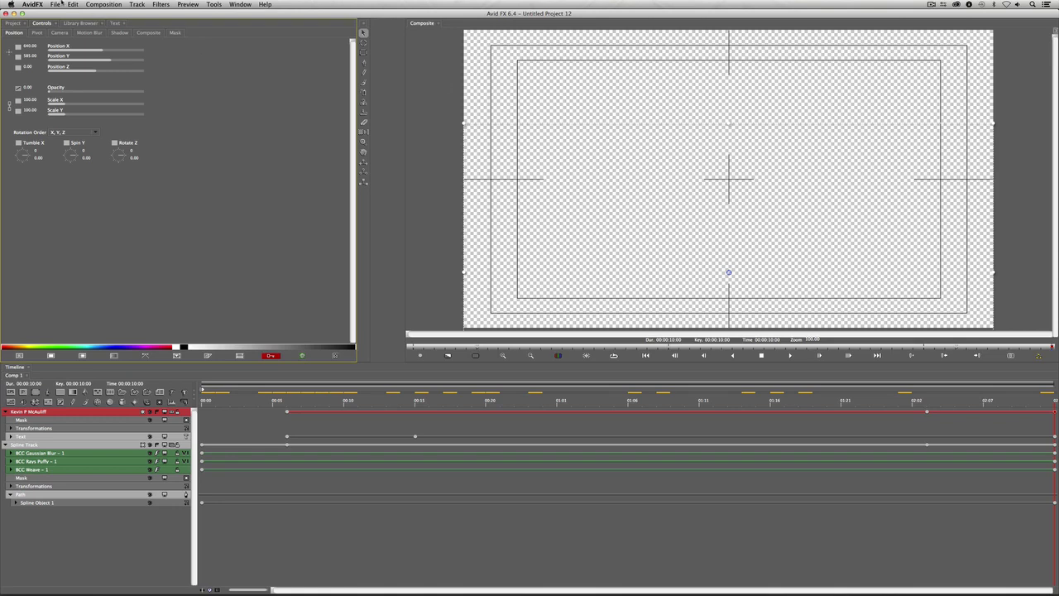
Begin saving a copy of the project to the library, naming it with the presenter's first name followed by "Lower Third"
left_click(61, 3)
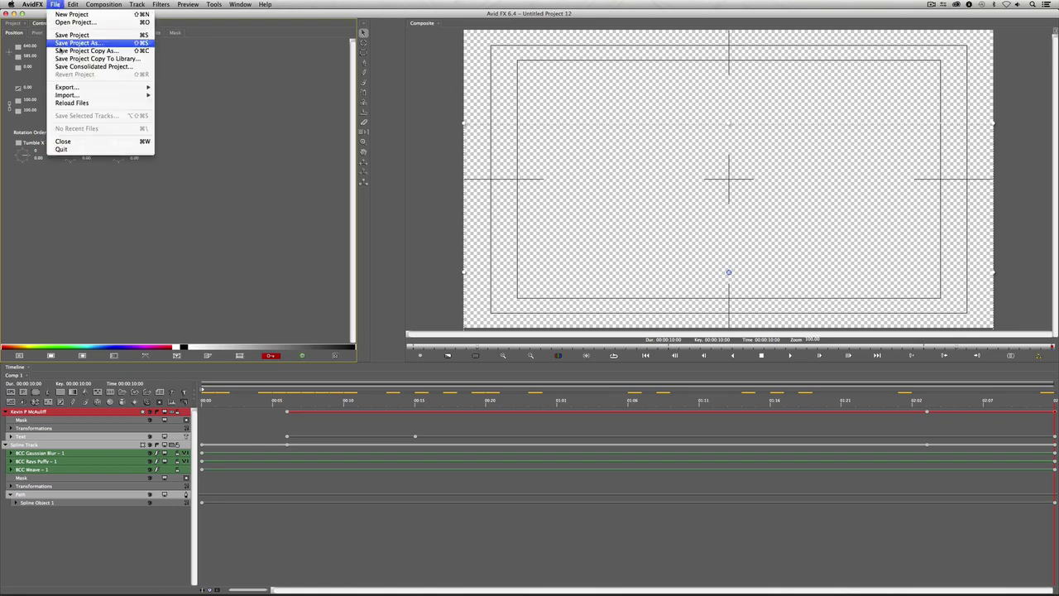
left_click(106, 58)
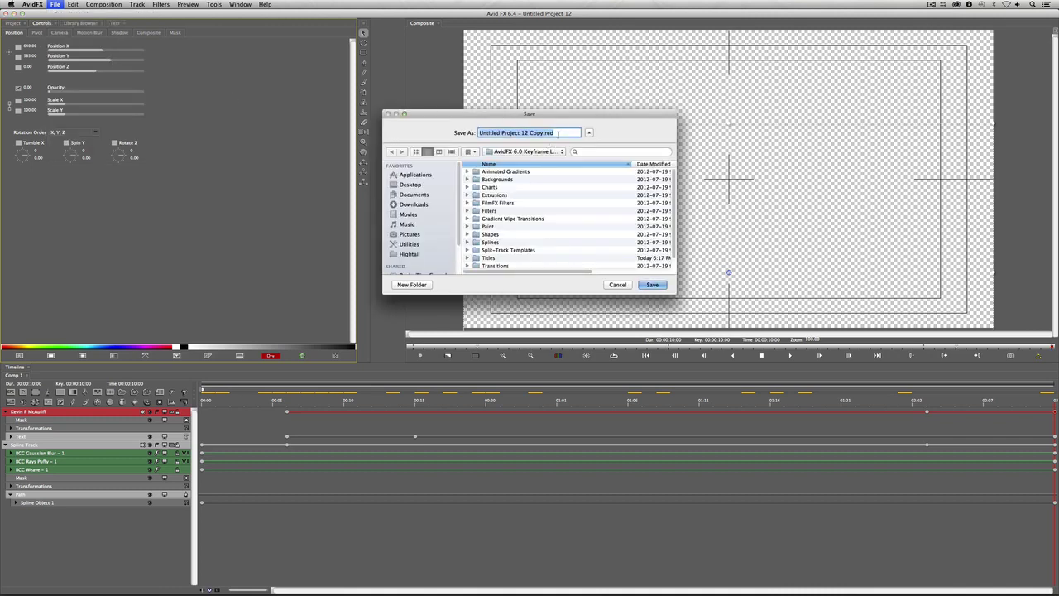
type("Kevin's Lower Third")
Create a library folder named with the presenter's first name followed by "Lower Thirds Presets"
left_click(412, 284)
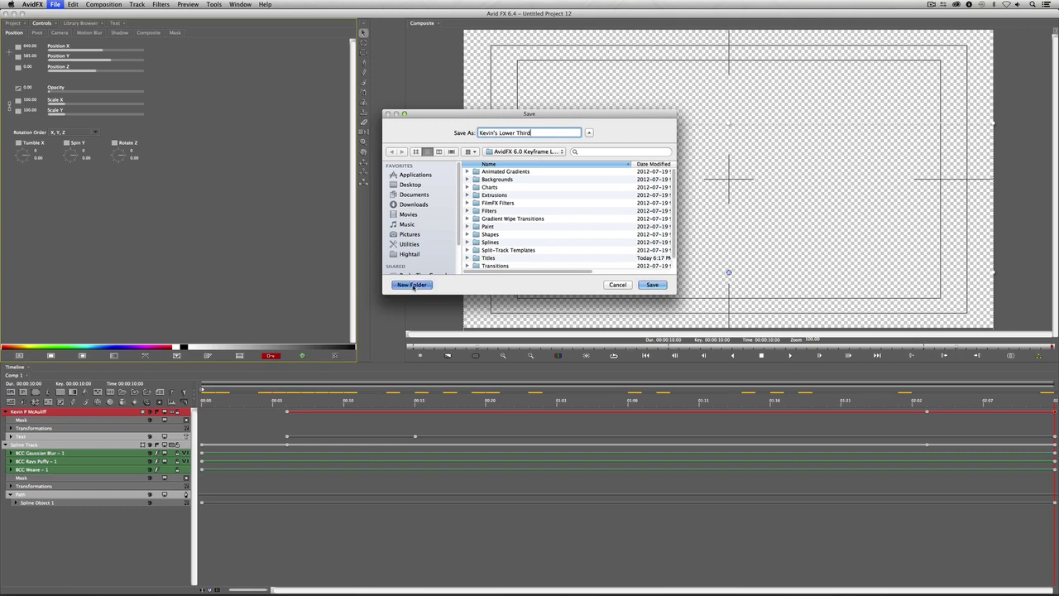
type("Kevin's Presets")
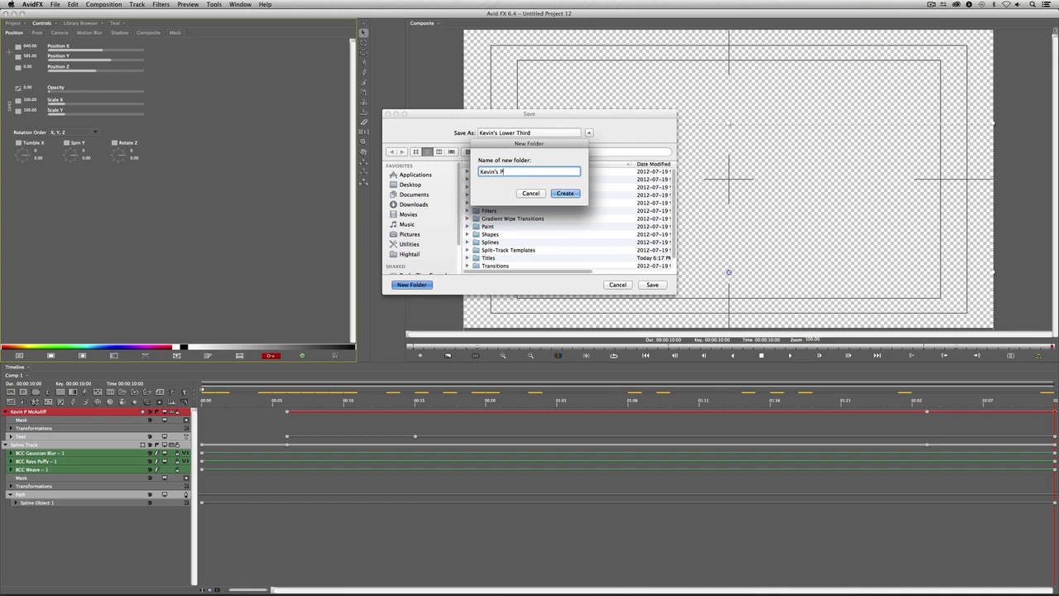
key("BackSpace")
key("BackSpace")
key("BackSpace")
key("BackSpace")
key("BackSpace")
key("BackSpace")
key("BackSpace")
type("Lower Thirds Presets")
left_click(569, 195)
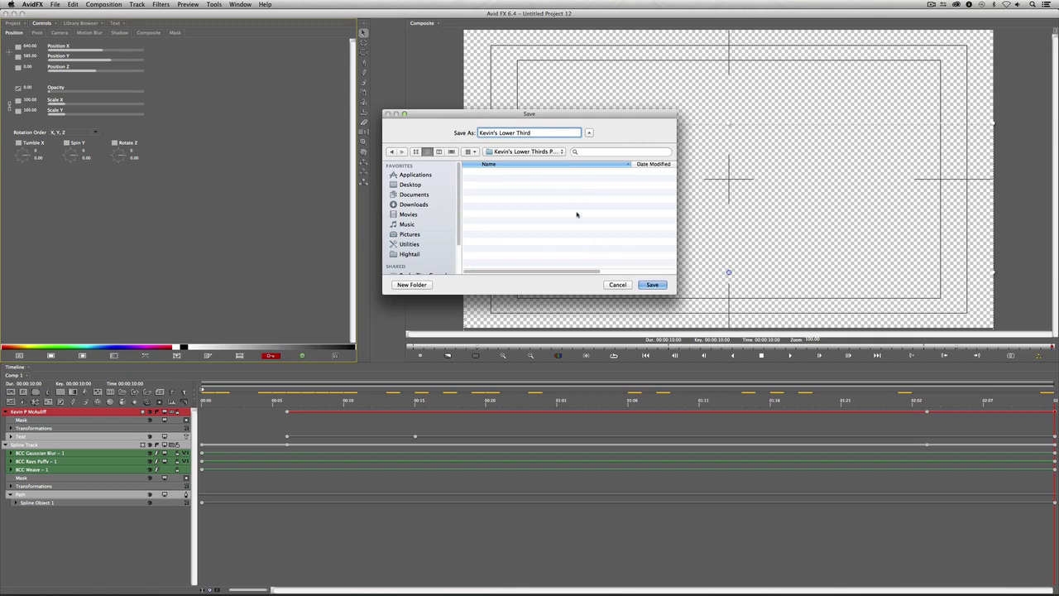
Save the project copy in the new presets folder and switch to Avid Media Composer
left_click(652, 284)
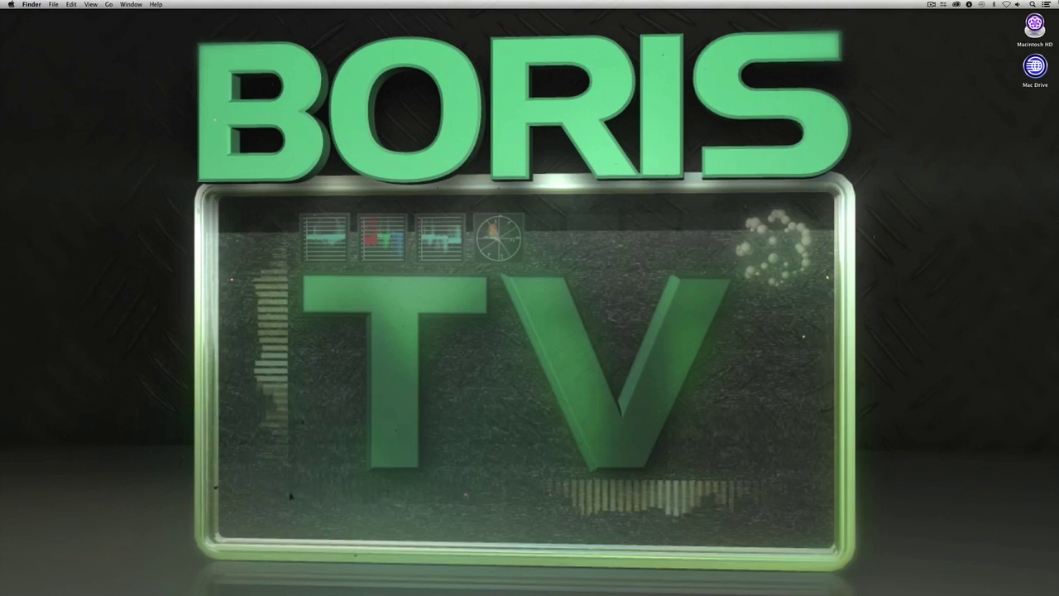
key("super+Tab")
key("super+Tab")
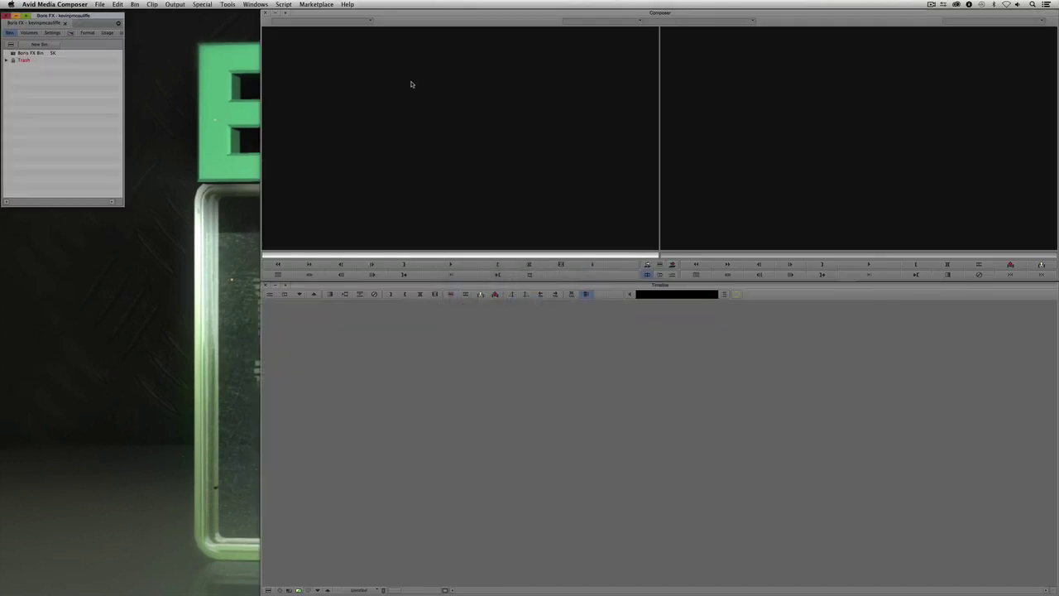
Open the Boris FX Bin and AMA-link the clips from 000469_VTXHD.mov through 000463_VTXHD.mov in the Looking Up footage folder
left_click(12, 53)
double_click(11, 53)
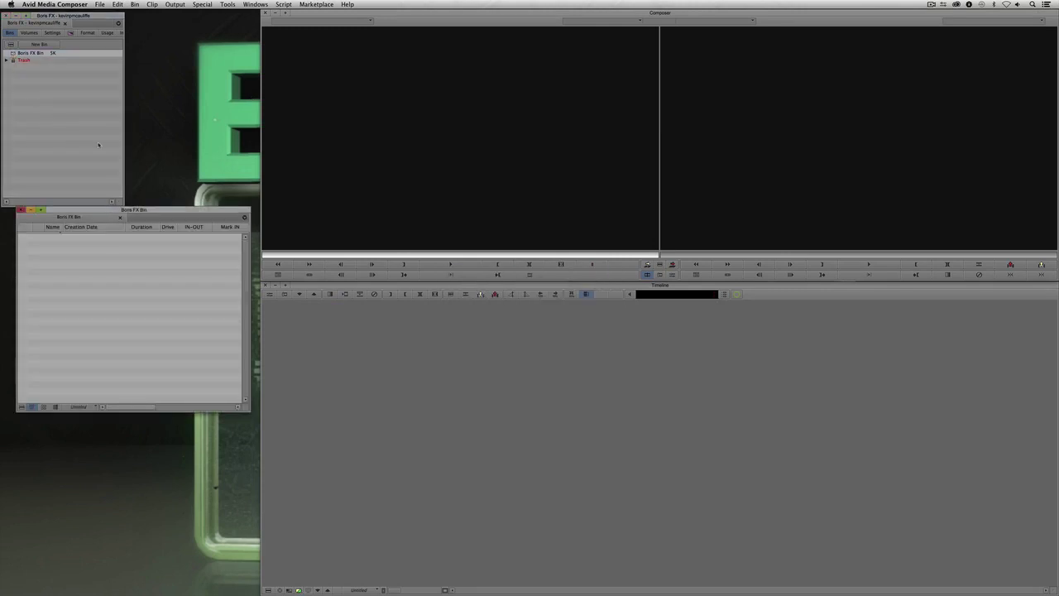
right_click(89, 255)
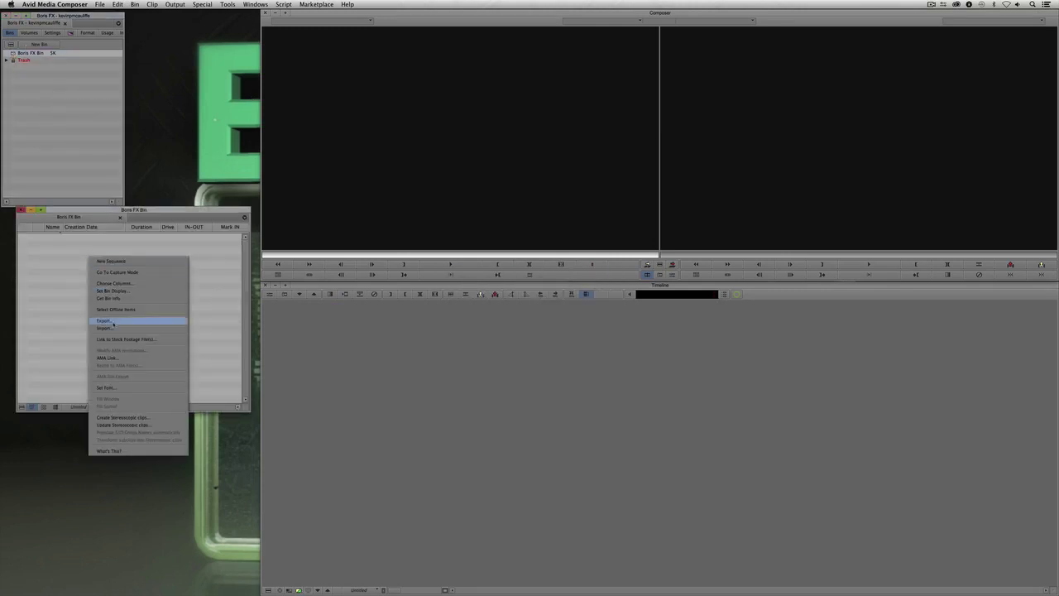
left_click(108, 357)
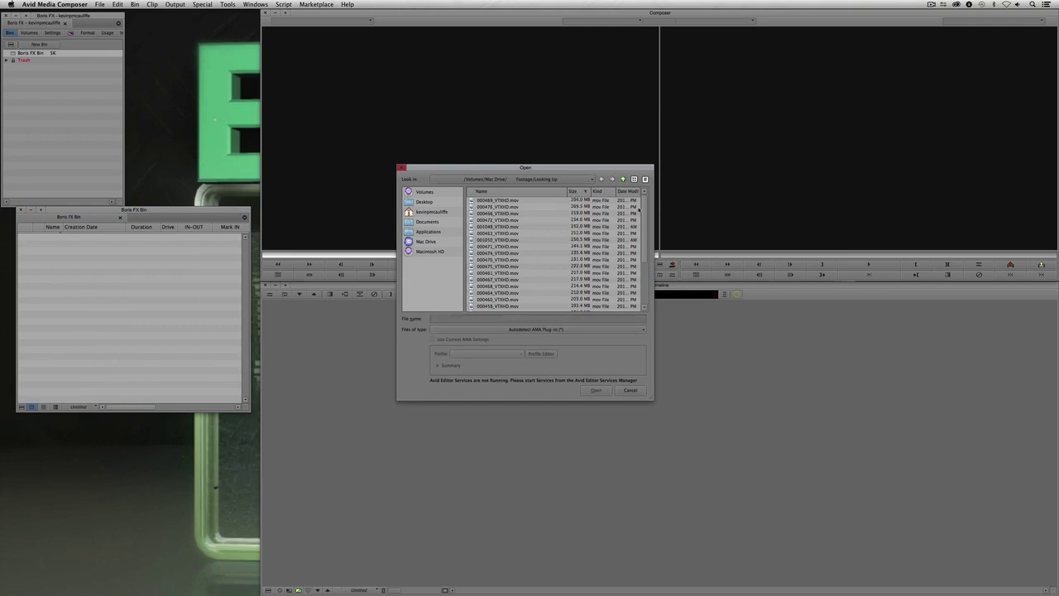
left_click(588, 200)
left_click(495, 234, "shift")
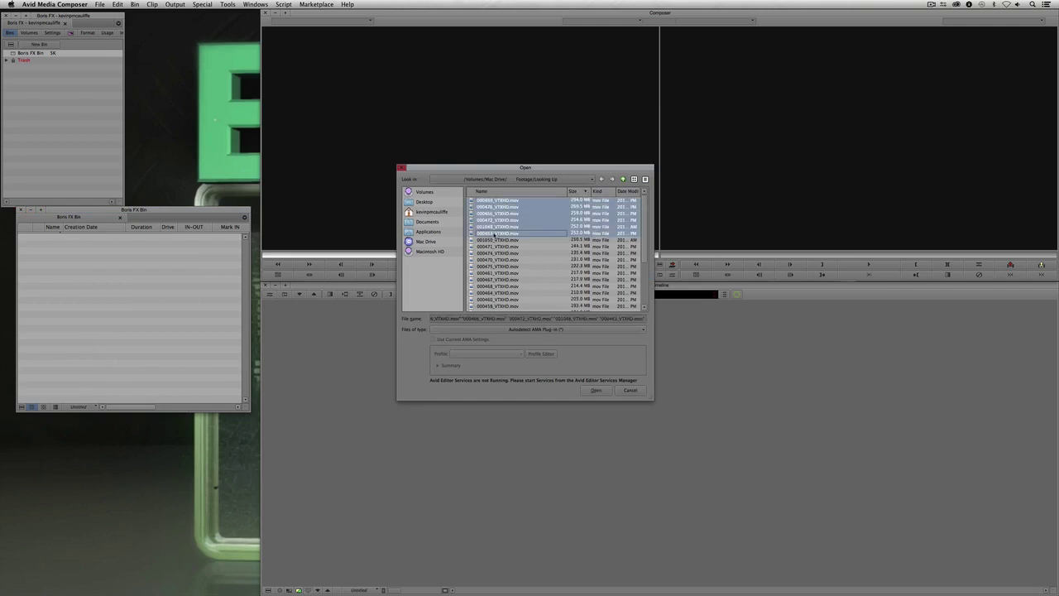
left_click(600, 391)
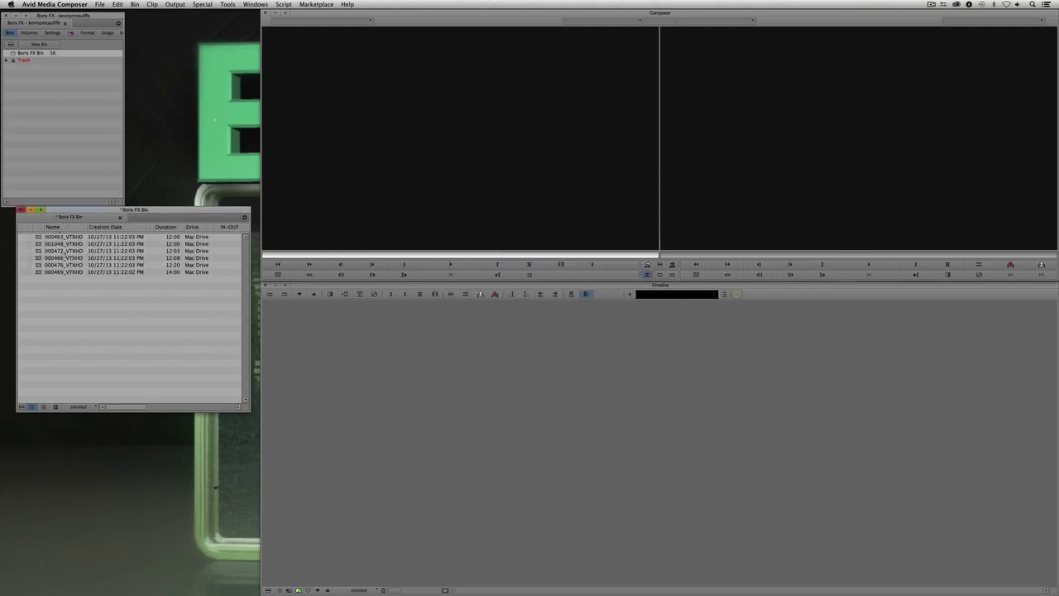
Preview clips 000463_VTXHD and 001048_VTXHD, mark the whole 001048_VTXHD clip, and splice it into a new sequence
double_click(38, 238)
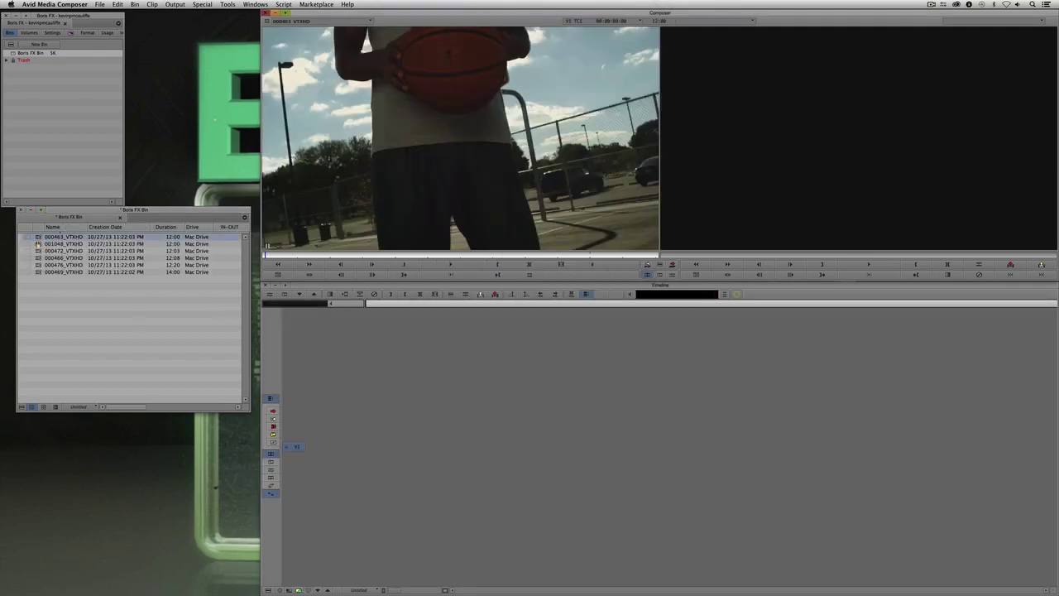
double_click(38, 244)
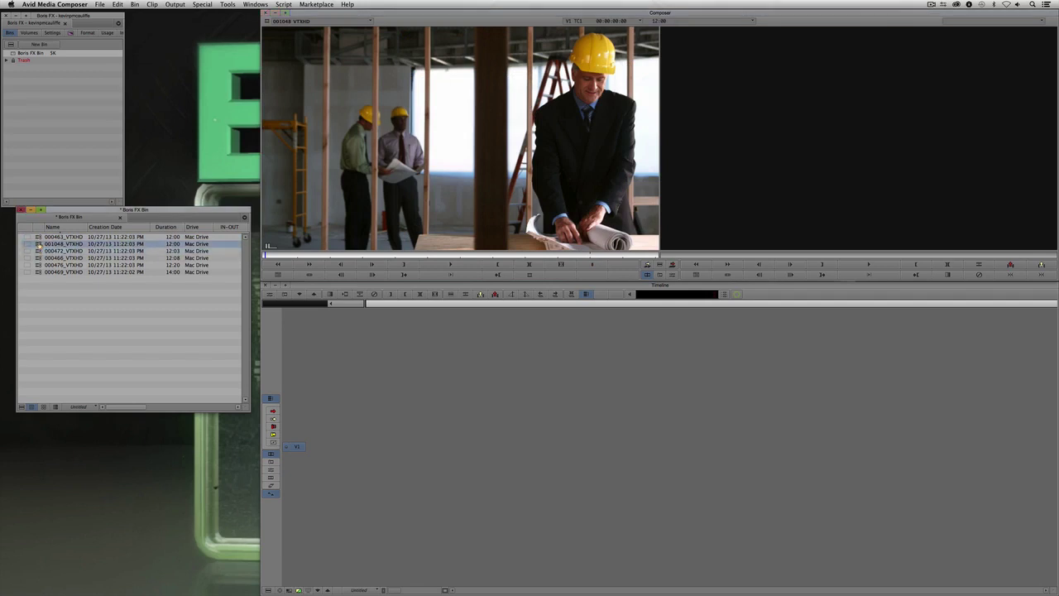
key("t")
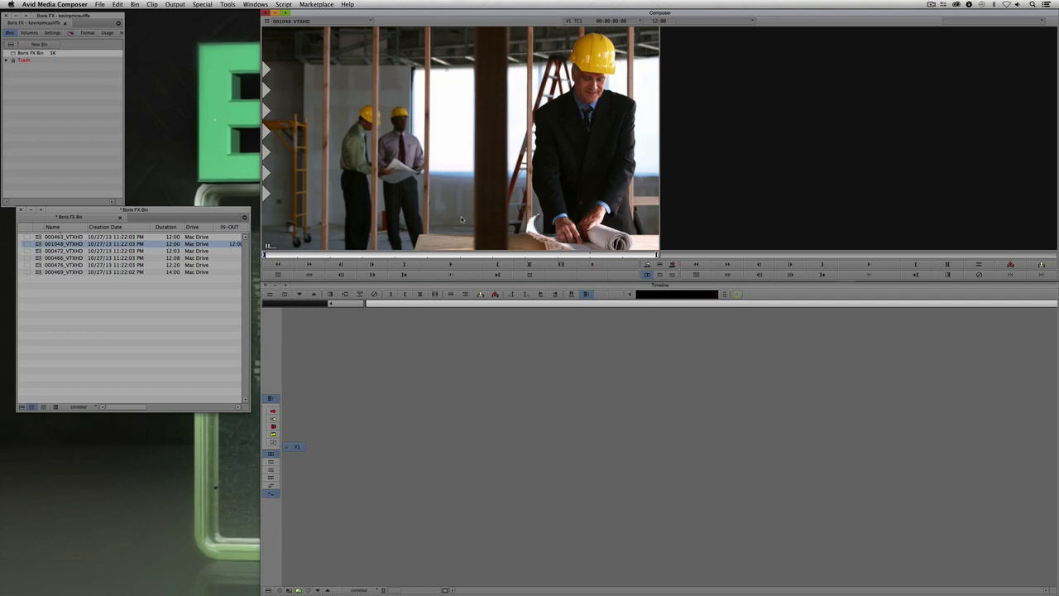
key("v")
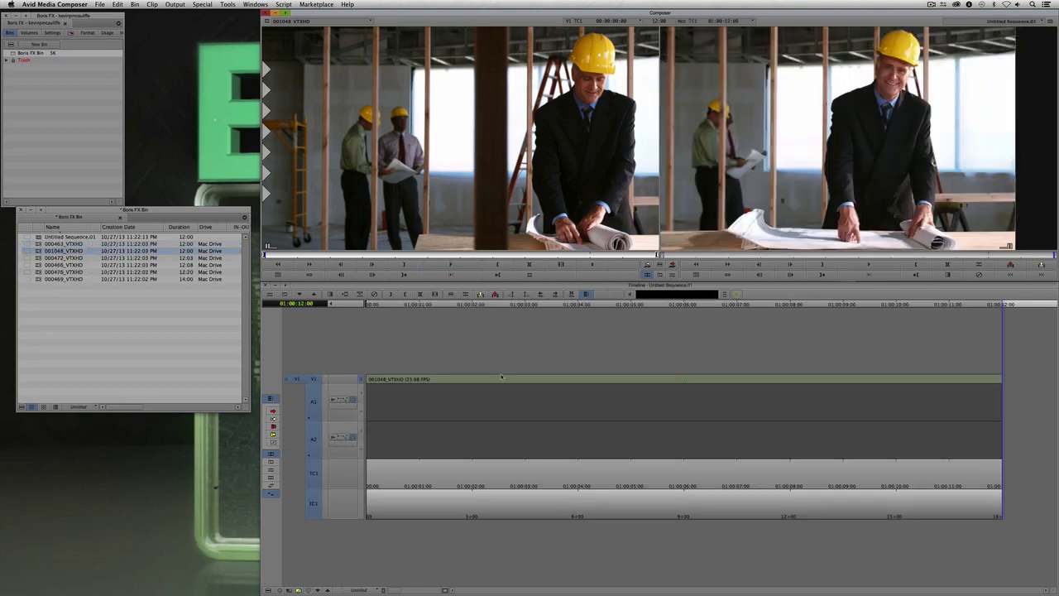
Delete the empty audio tracks A1 and A2 from the sequence and add a second video track
left_click(491, 399)
left_click(314, 379)
left_click(410, 398)
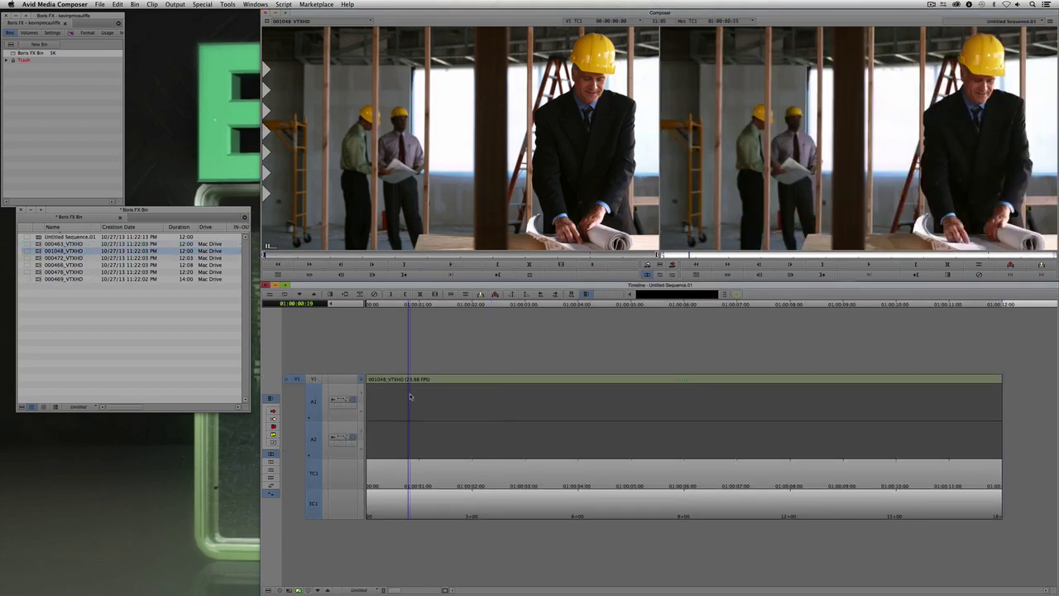
key("Delete")
key("Return")
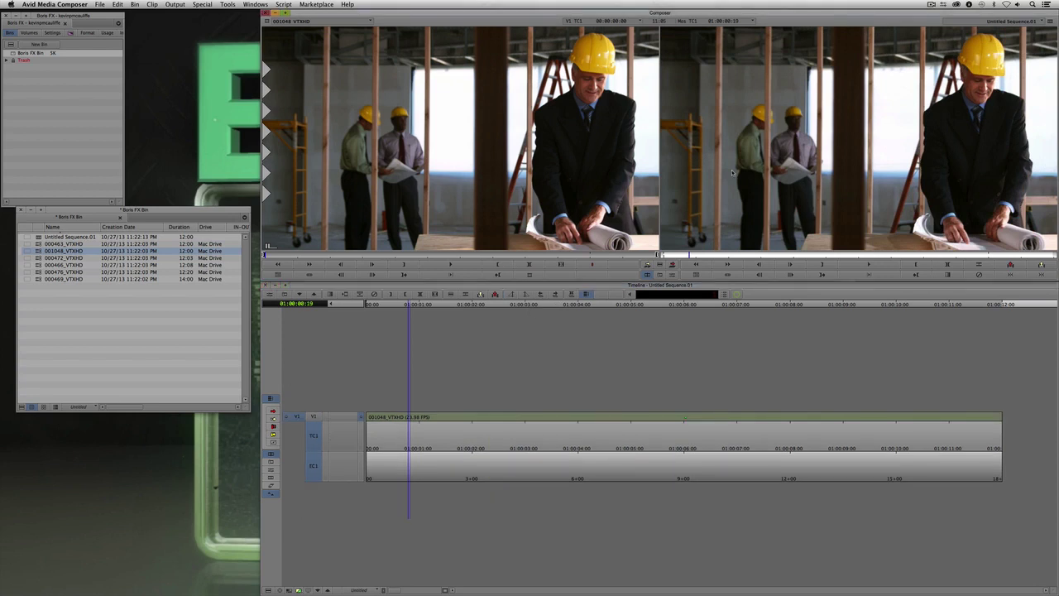
key("super+y")
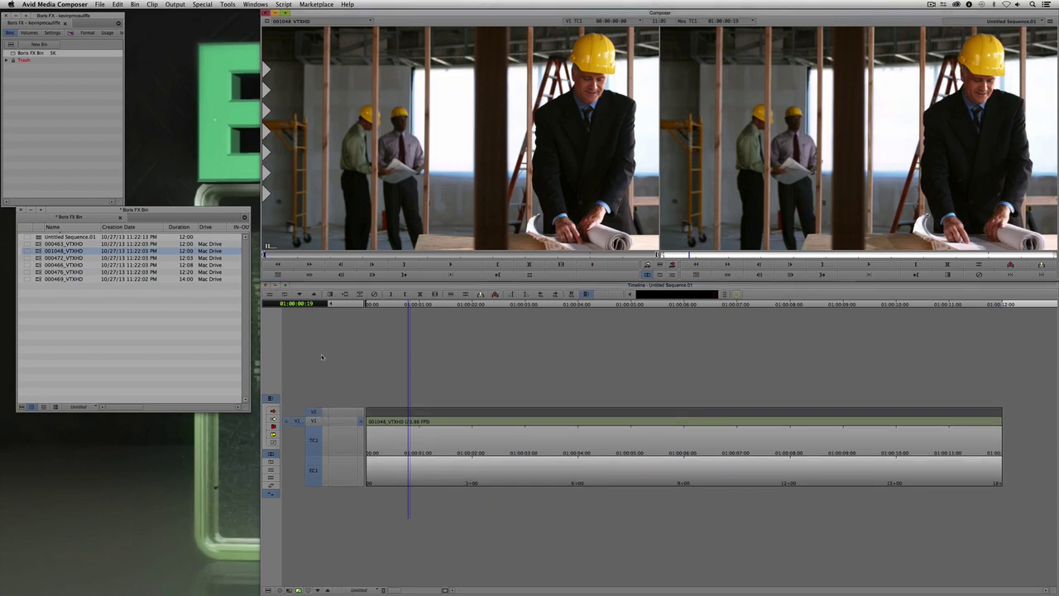
Mark an in point at 01:00:01:00 with V2 selected and tracks V1 and TC1 deselected
left_click(392, 402)
type("+100")
key("Return")
left_click(314, 422)
left_click(313, 446)
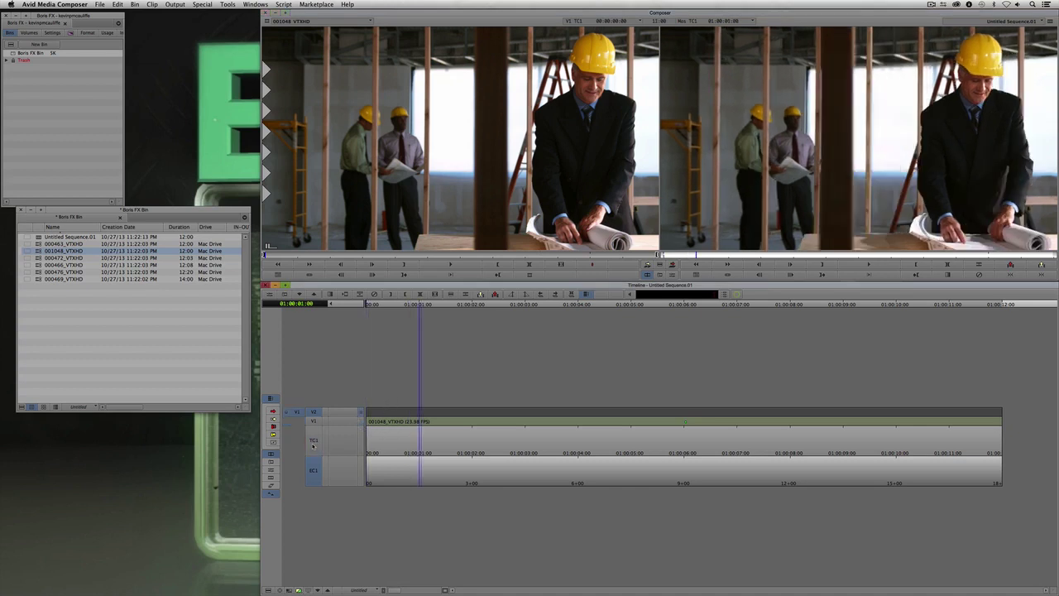
key("i")
Mark an out point for a 10-second range on V2, adjusting it by one frame, and park the playhead at 01:00:05:08
left_click(739, 199)
type("+10:00")
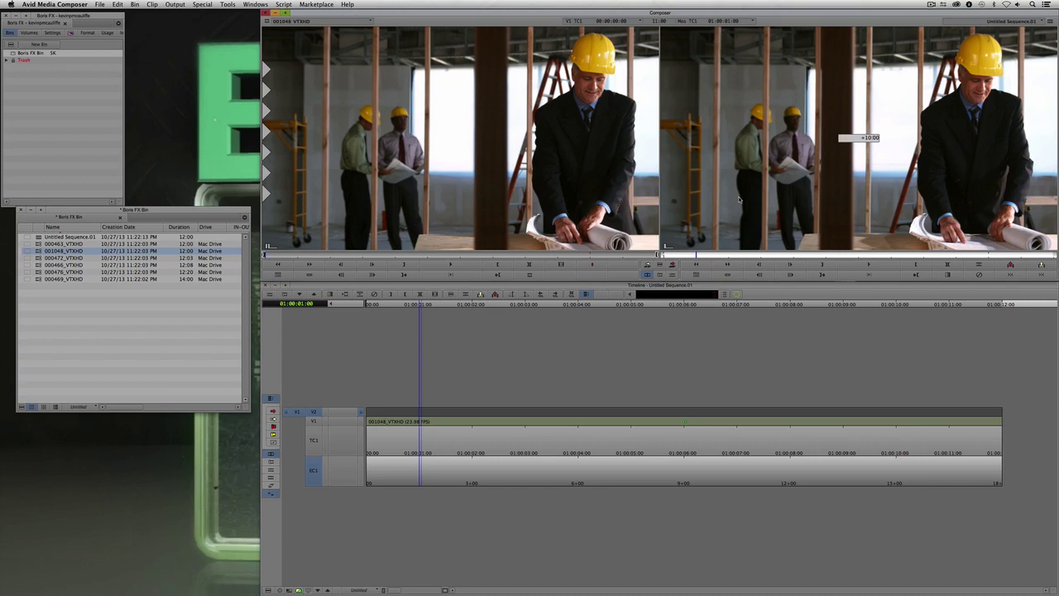
key("Return")
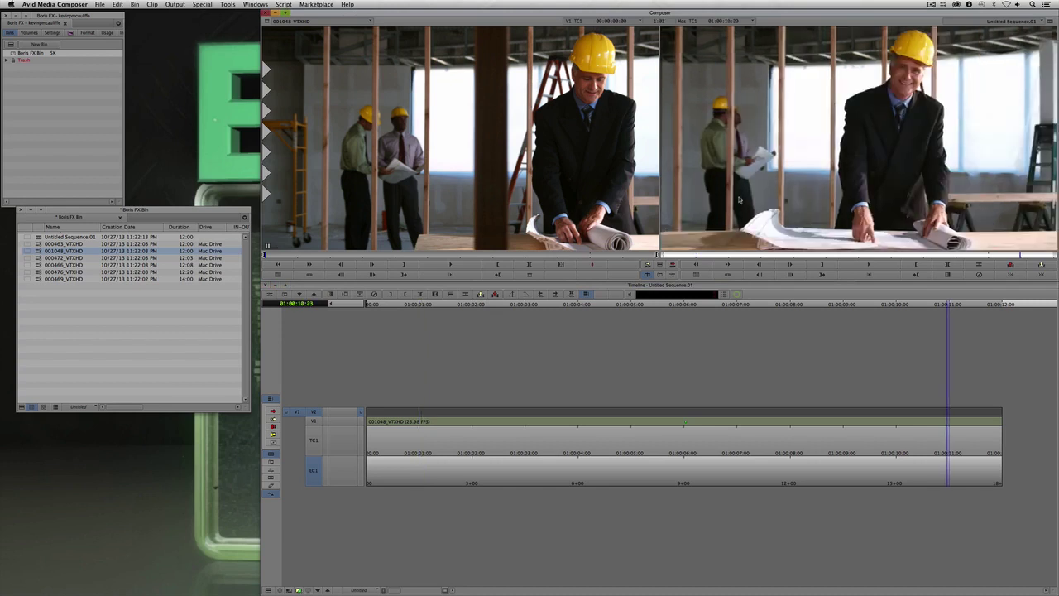
left_click(633, 416)
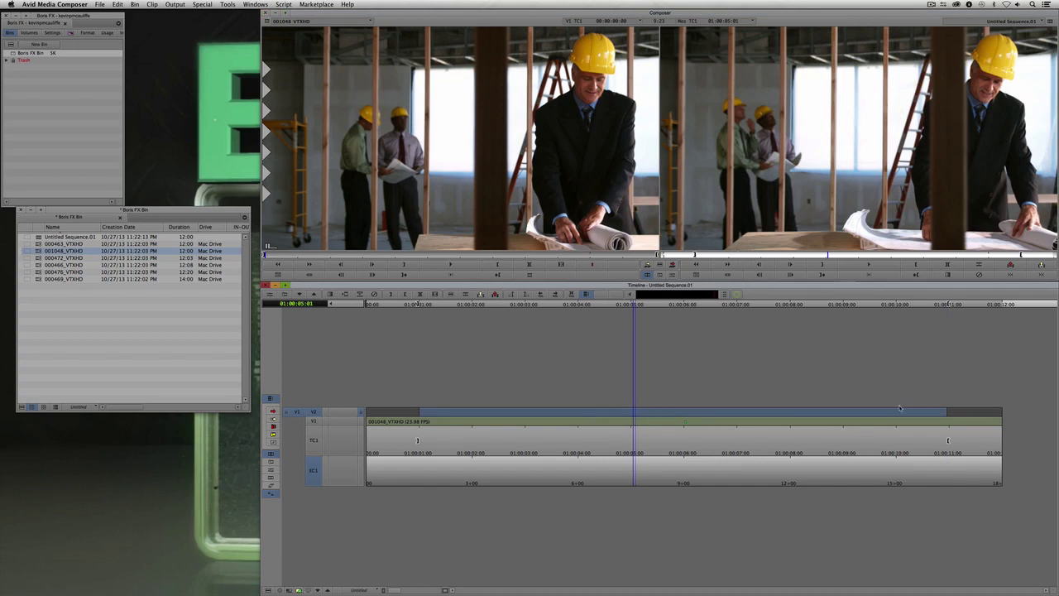
left_click(931, 413, "super")
key("Right")
left_click(649, 402)
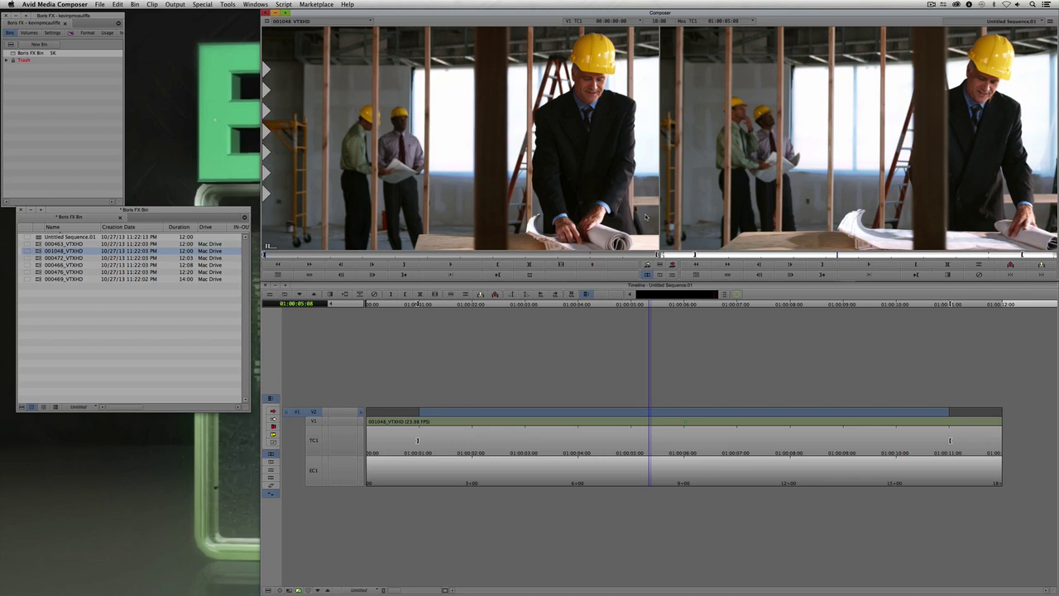
Apply the Avid FX Filter effect to the marked range on V2 and launch its user interface
key("super+8")
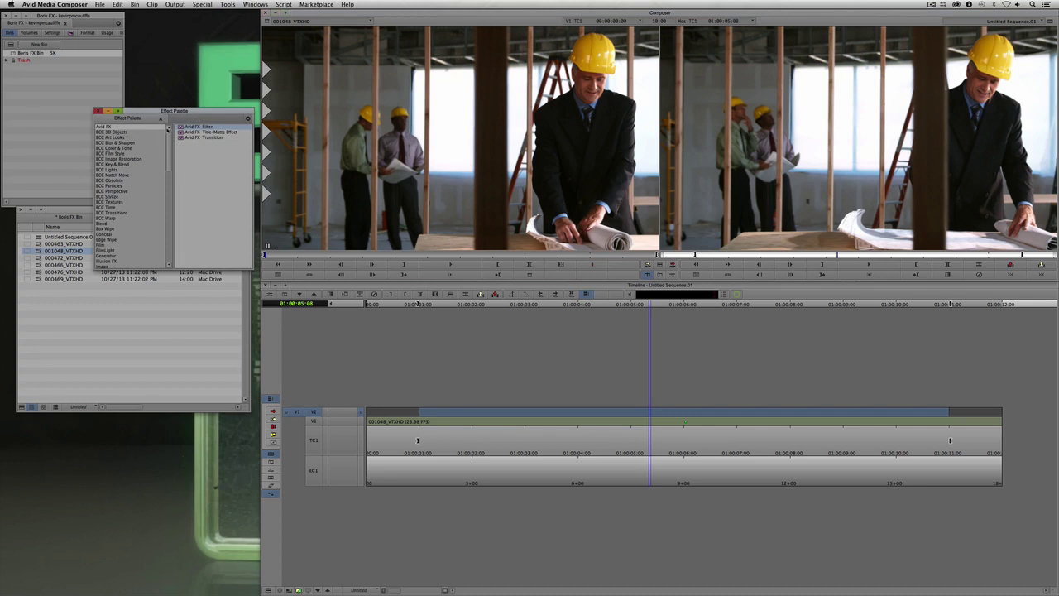
left_click_drag(187, 129, 646, 414)
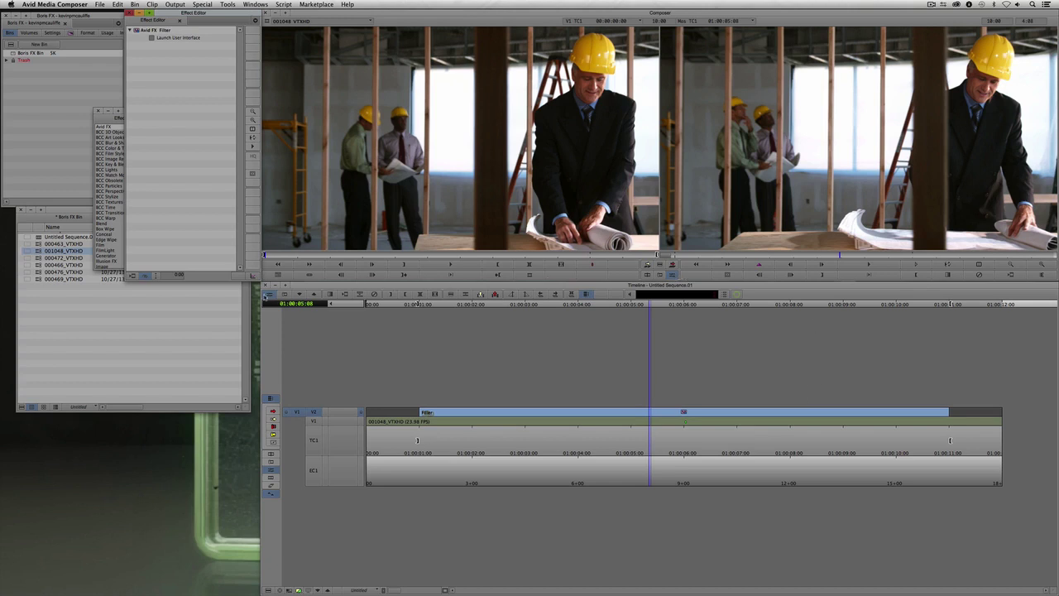
left_click(178, 39)
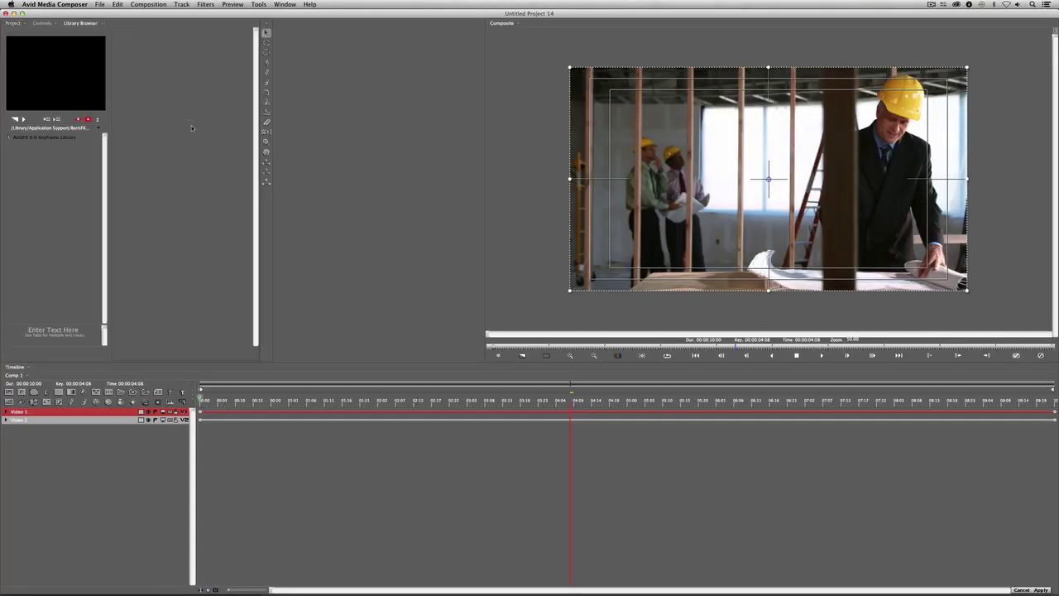
Switch Avid FX to the presenter's custom Standard workspace
left_click(284, 4)
mouse_move(285, 14)
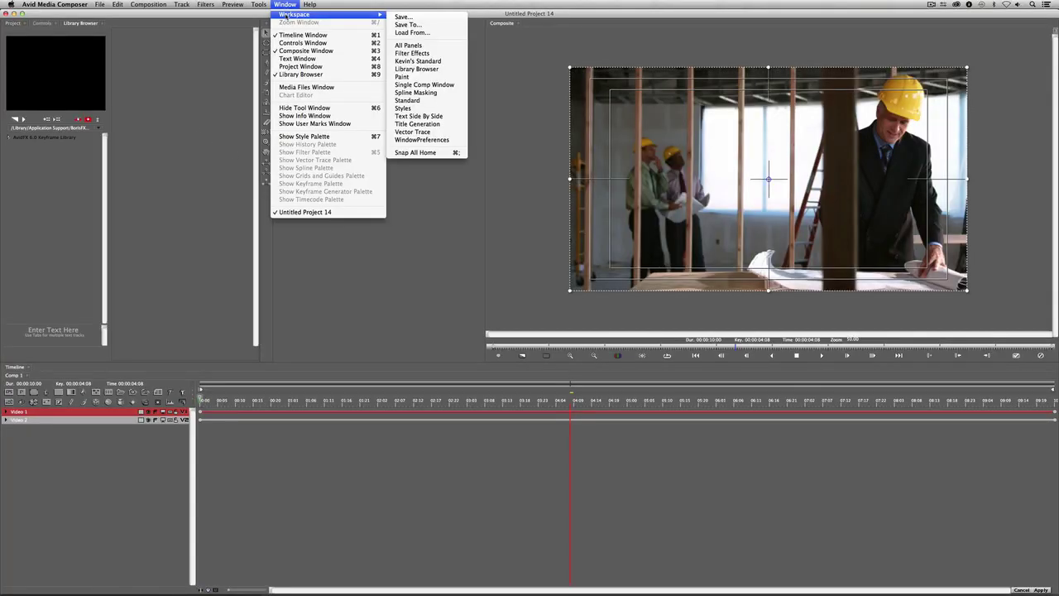
left_click(418, 60)
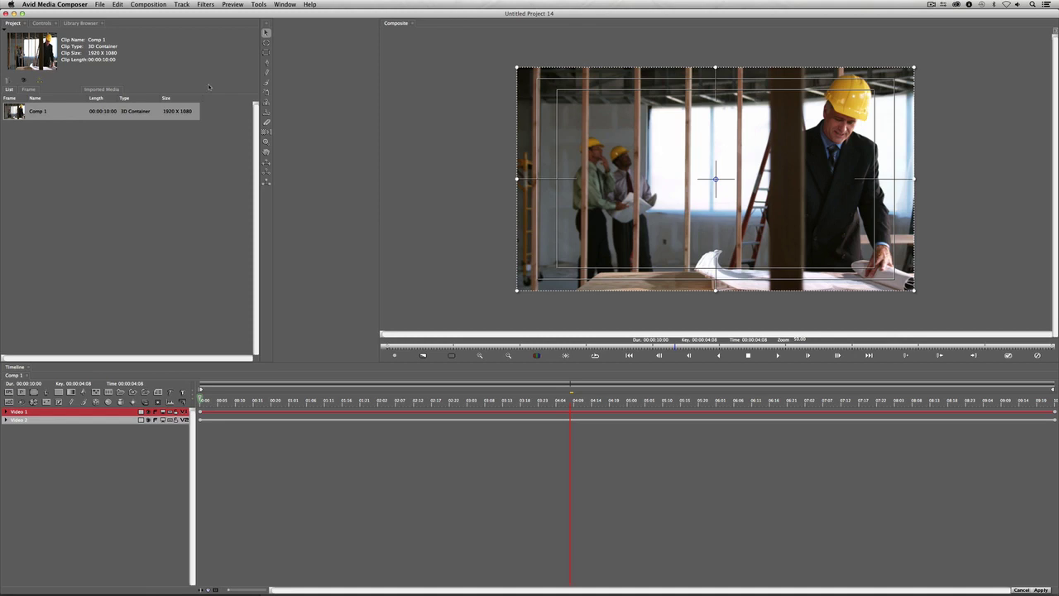
Load the saved lower-third preset from the presenter's Lower Thirds Presets library folder and apply it to the V2 effect
left_click(83, 24)
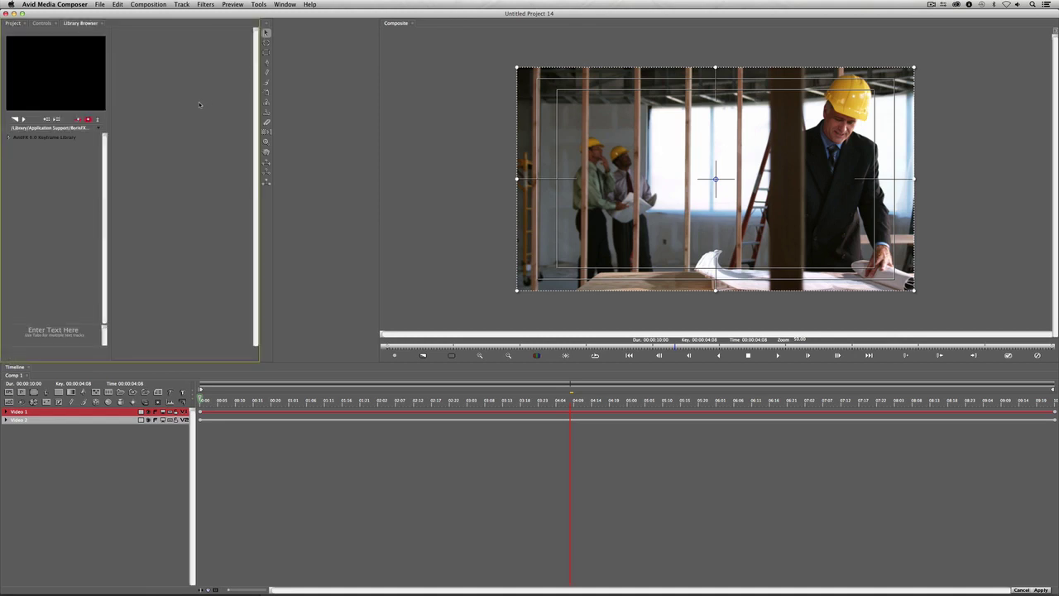
left_click(9, 137)
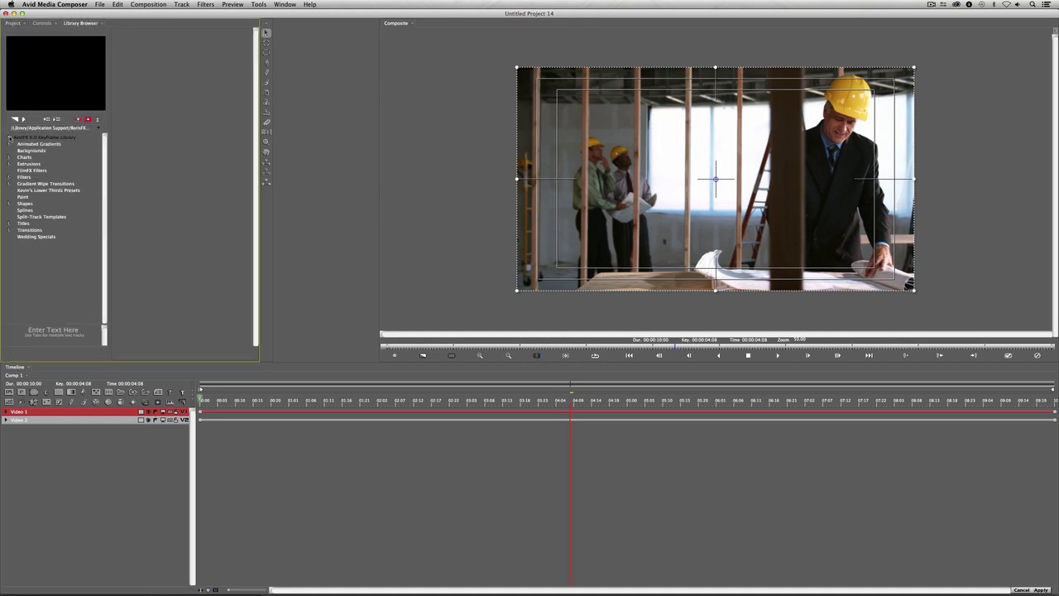
left_click(60, 191)
left_click(133, 52)
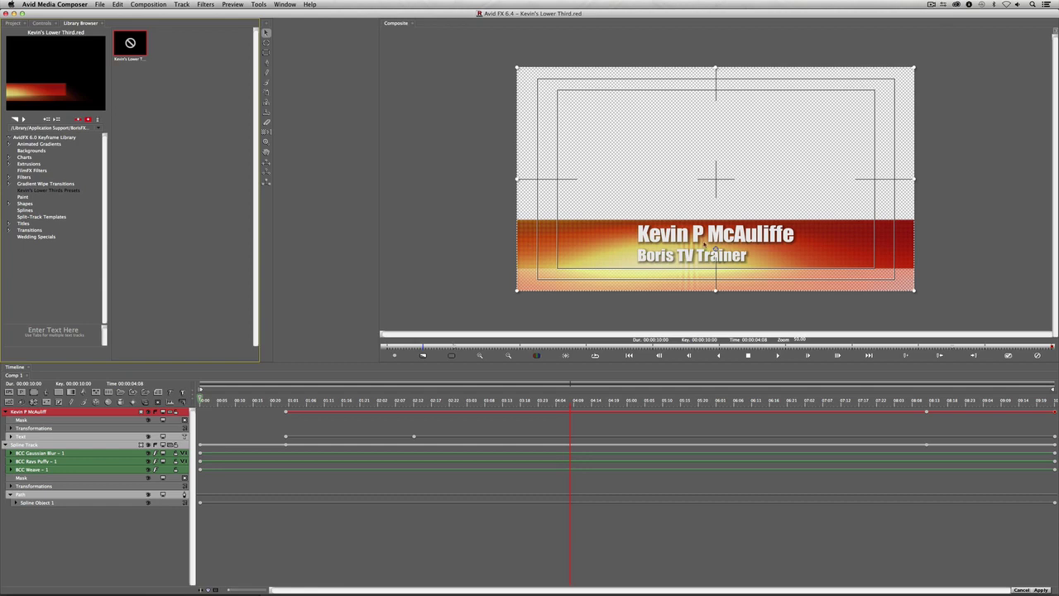
left_click(662, 232)
left_click(1040, 589)
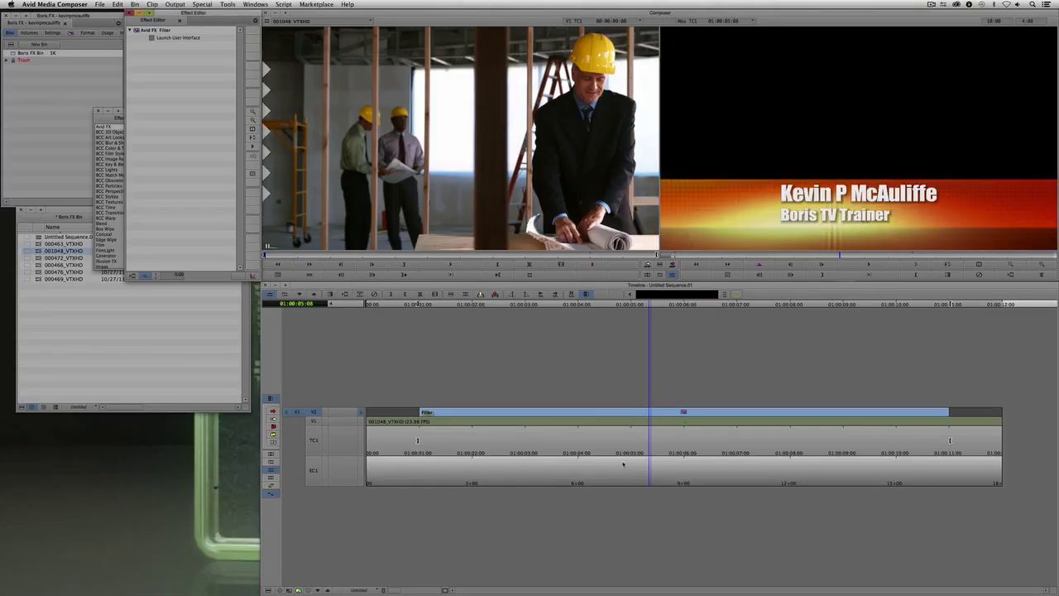
Reopen the effect's Avid FX interface and restore the presenter's custom Standard workspace
left_click(169, 39)
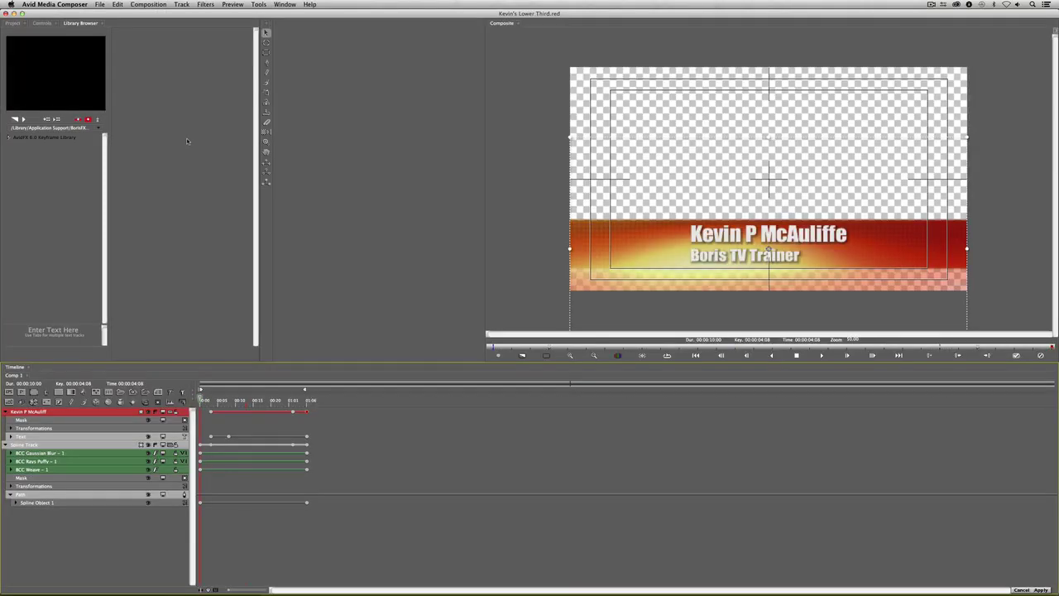
left_click(260, 4)
mouse_move(286, 5)
mouse_move(323, 14)
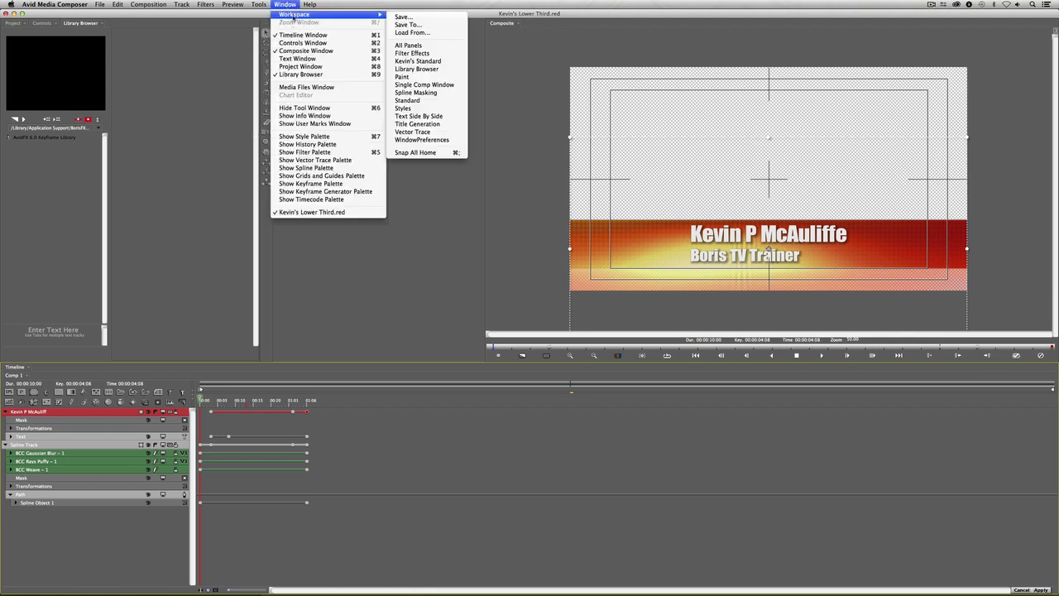
left_click(426, 61)
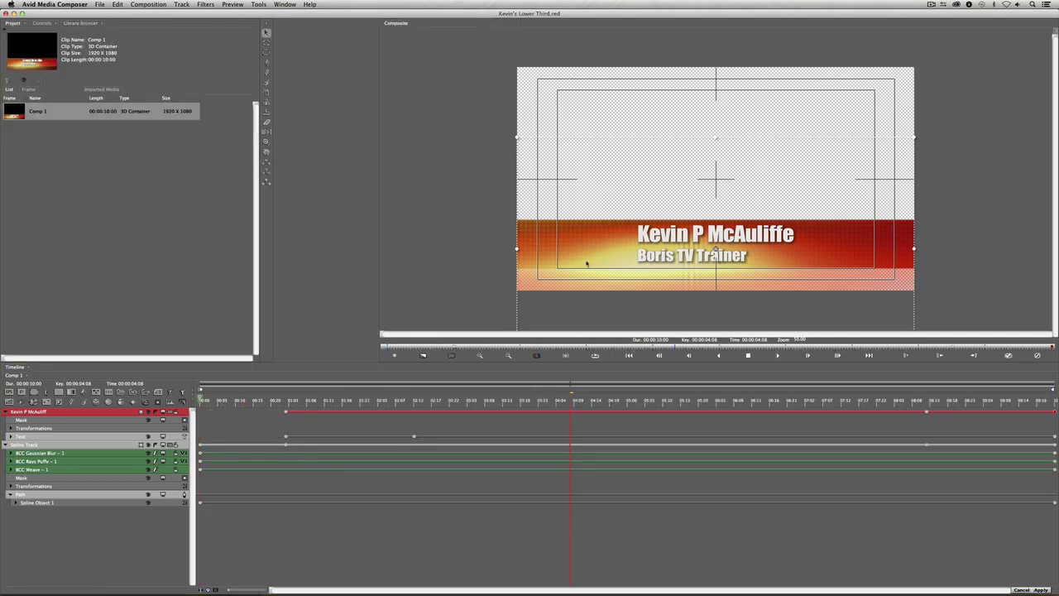
Add a Background track using Video 1 beneath the lower-third tracks in the Avid FX timeline
right_click(58, 539)
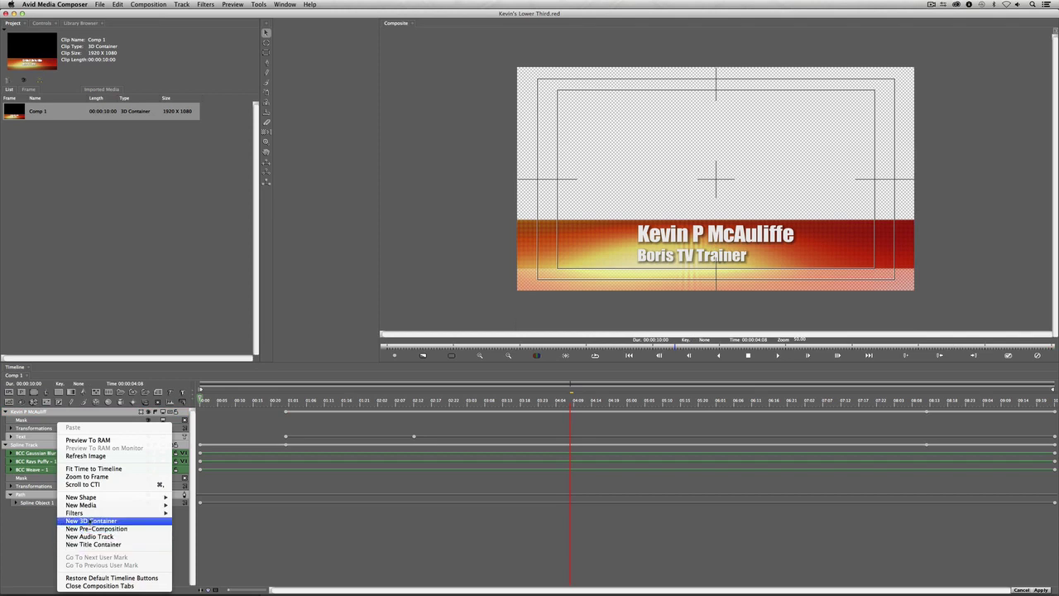
mouse_move(93, 506)
left_click(194, 575)
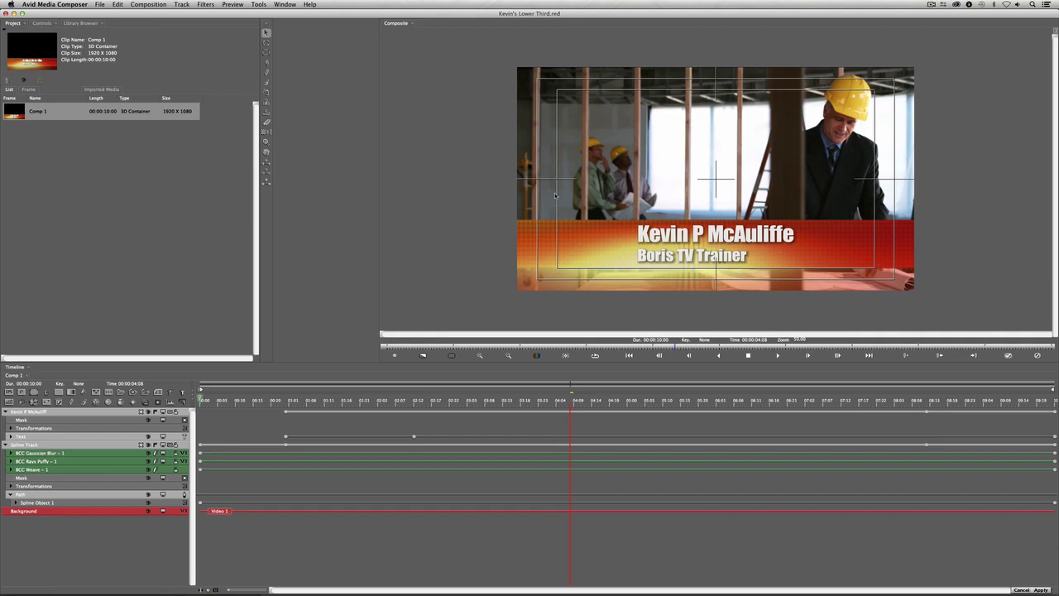
Save a project copy to the library over the existing lower-third preset and apply the updated effect to the sequence
left_click(100, 4)
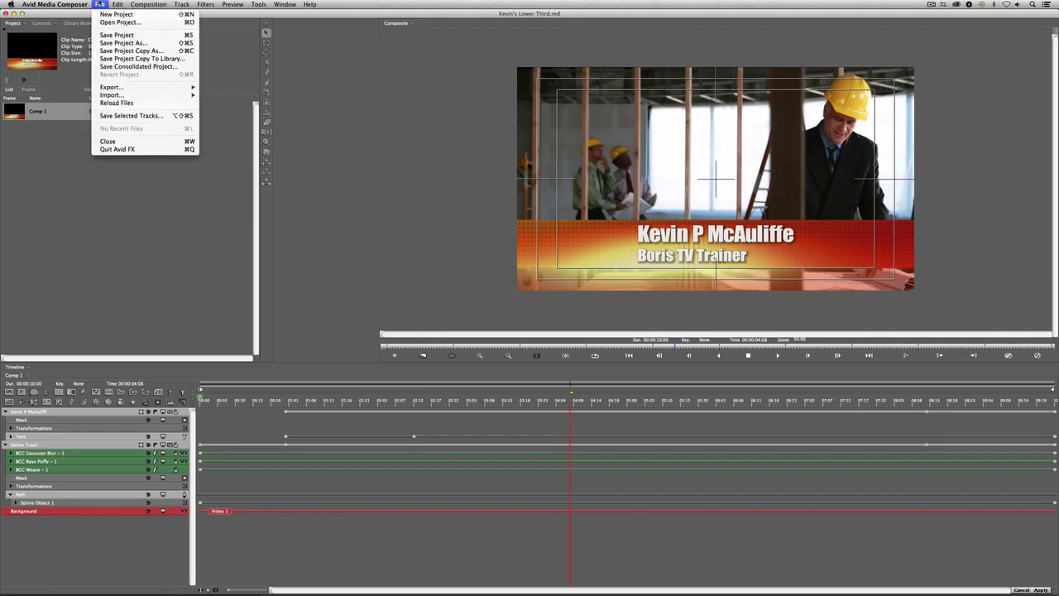
left_click(112, 59)
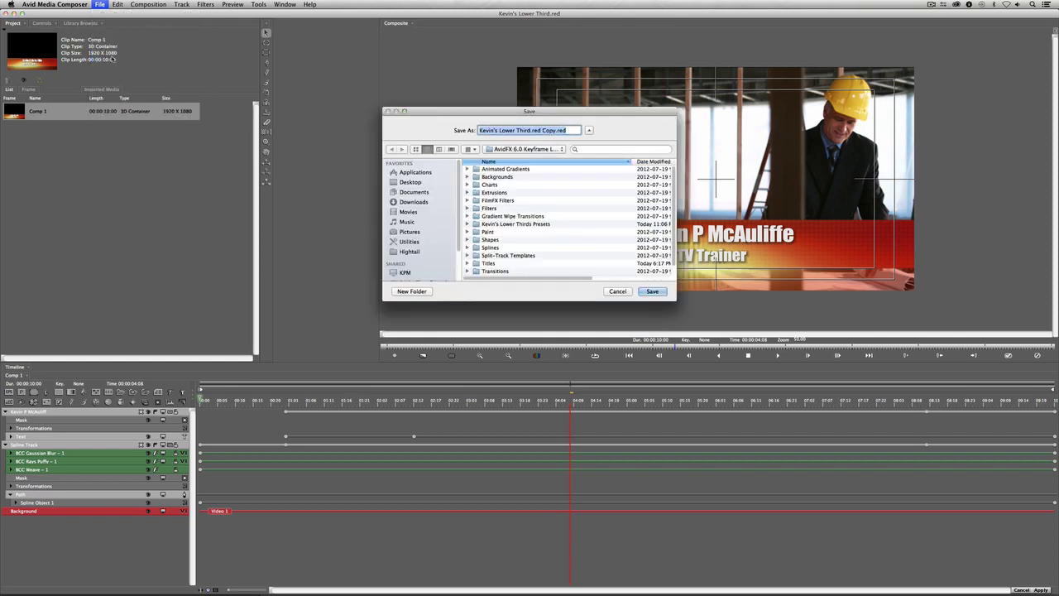
double_click(517, 225)
left_click(503, 171)
left_click(651, 292)
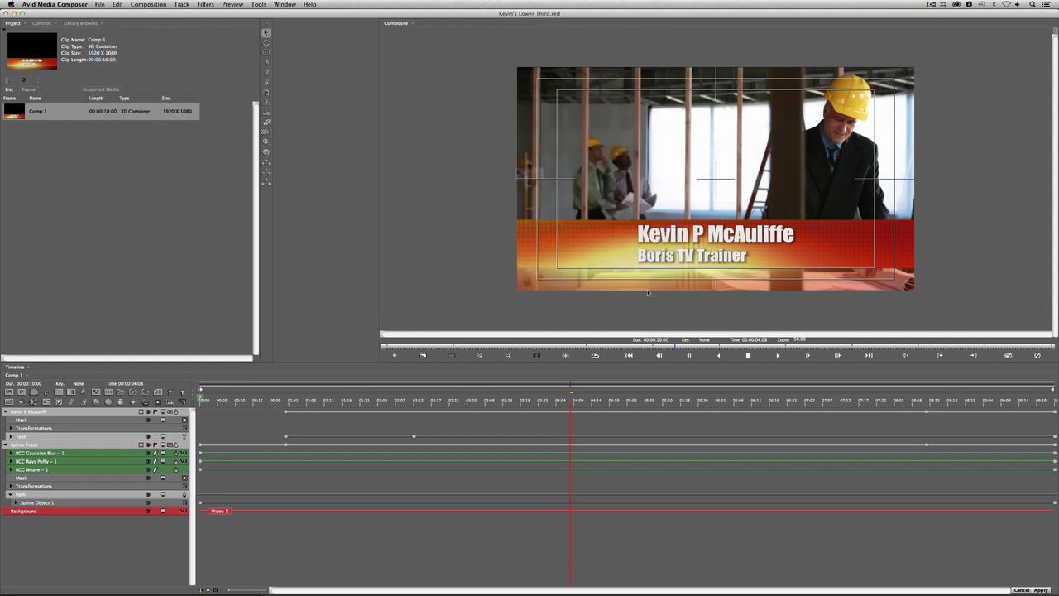
left_click(590, 197)
left_click(1041, 589)
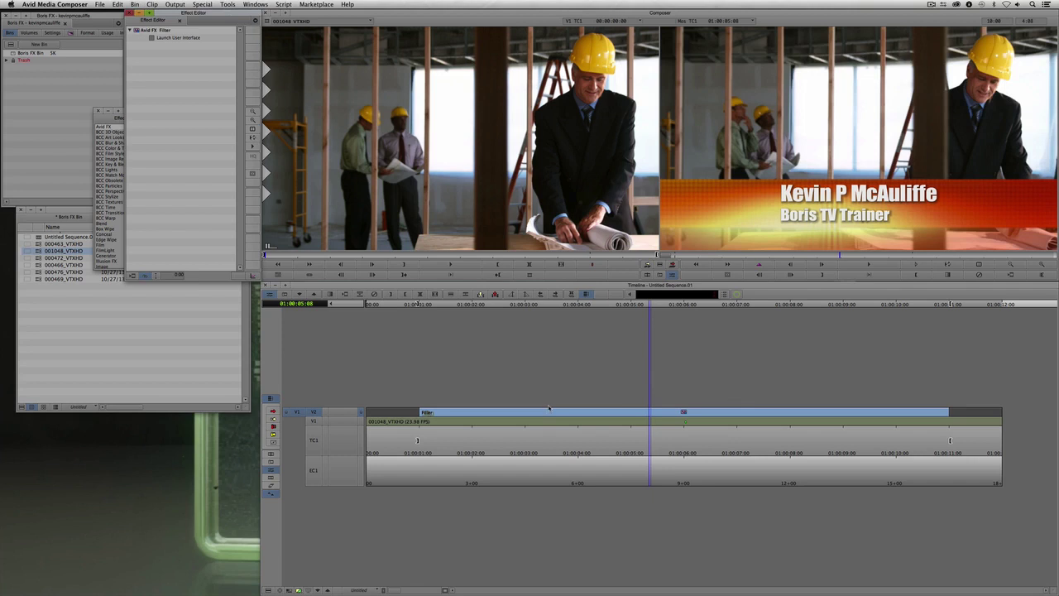
Park the sequence at 01:00:06:00 and reopen the V2 filter effect in the Avid FX interface
left_click(683, 413)
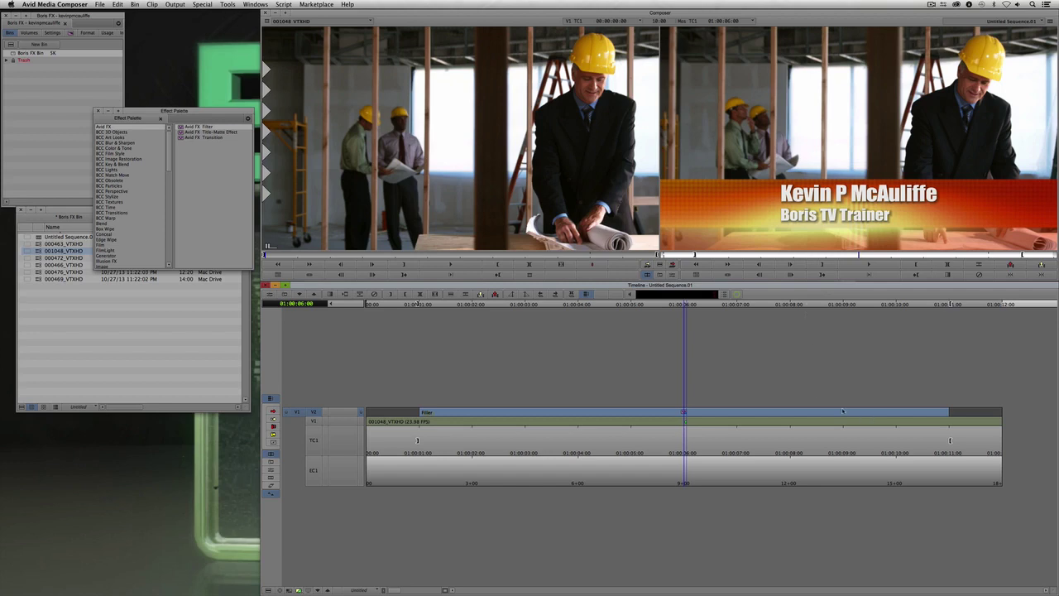
key("shift+F8")
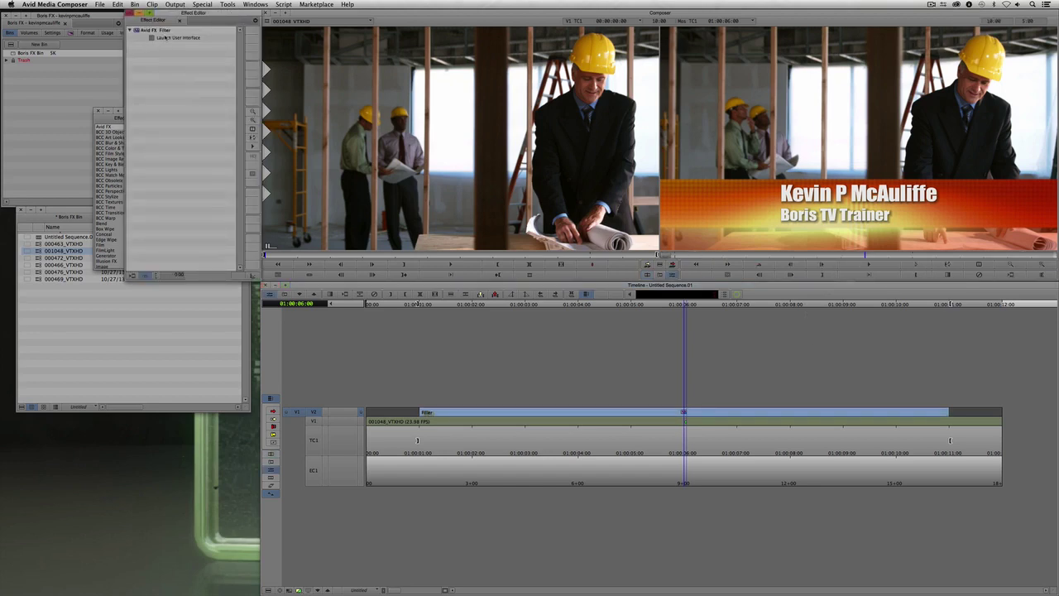
left_click(166, 38)
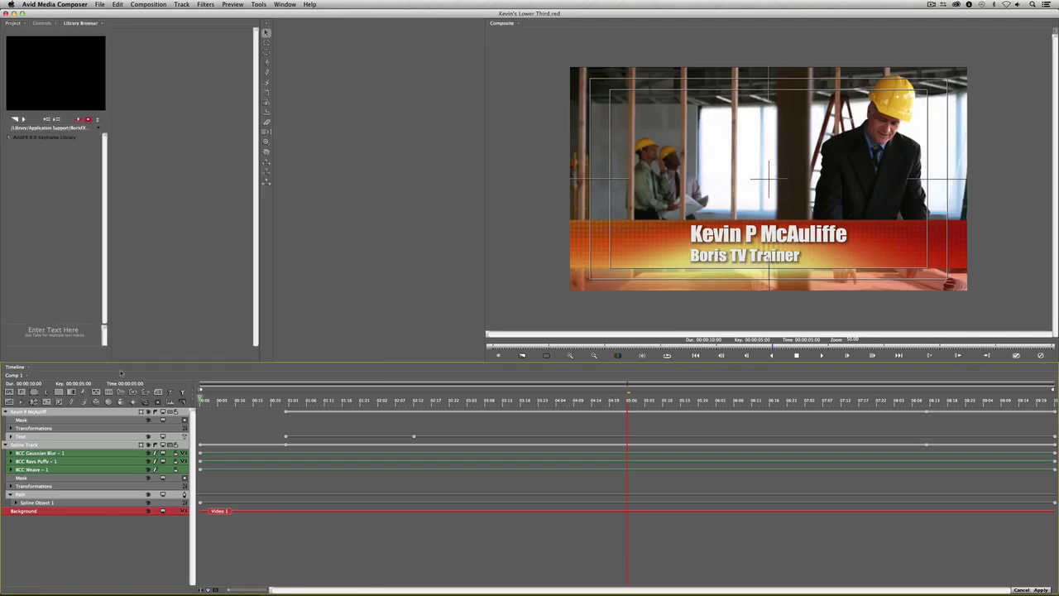
Replace the name on the first line of the lower-third's title text with another person's full name and apply the effect to the sequence
left_click(76, 413)
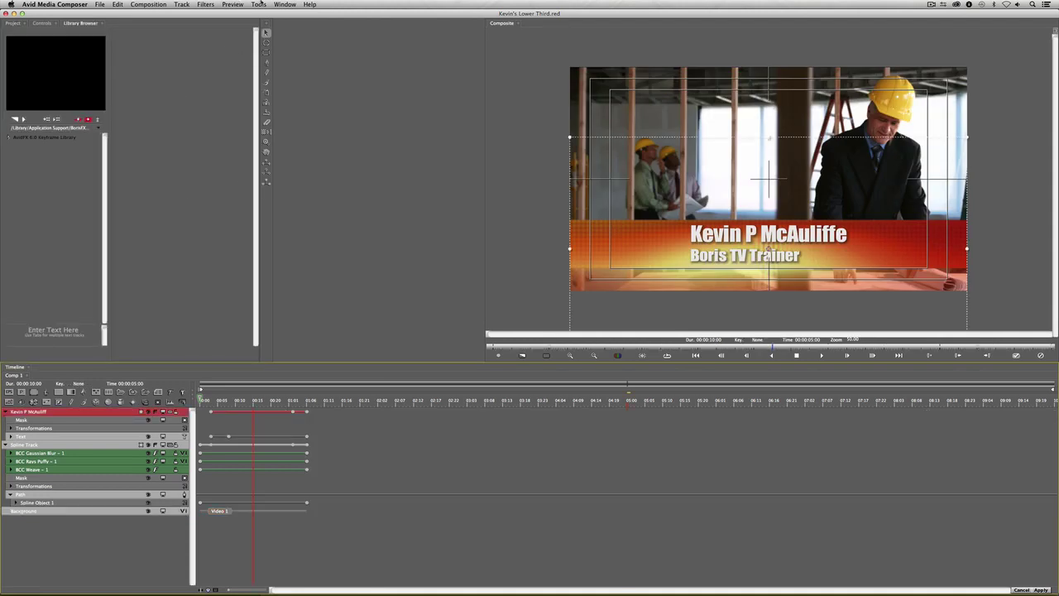
left_click(259, 4)
mouse_move(284, 4)
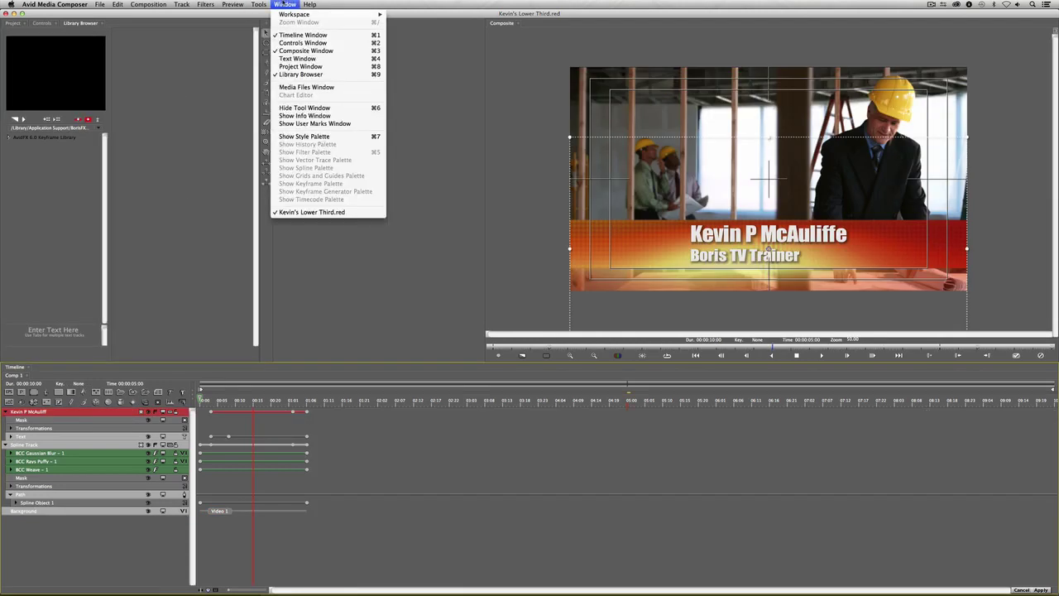
left_click(297, 59)
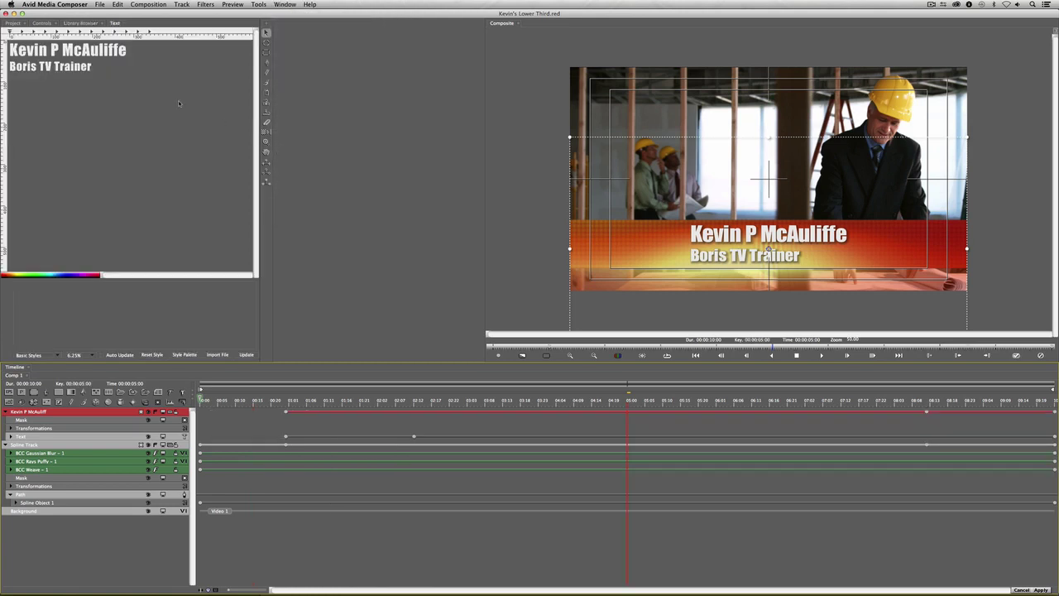
left_click_drag(126, 52, 9, 51)
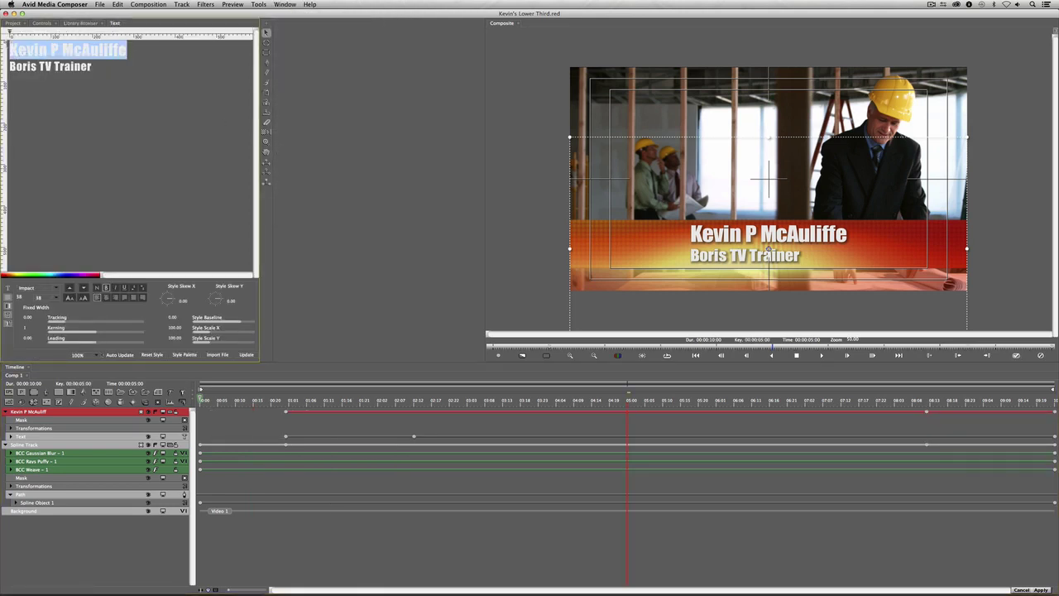
type("Bob Bob")
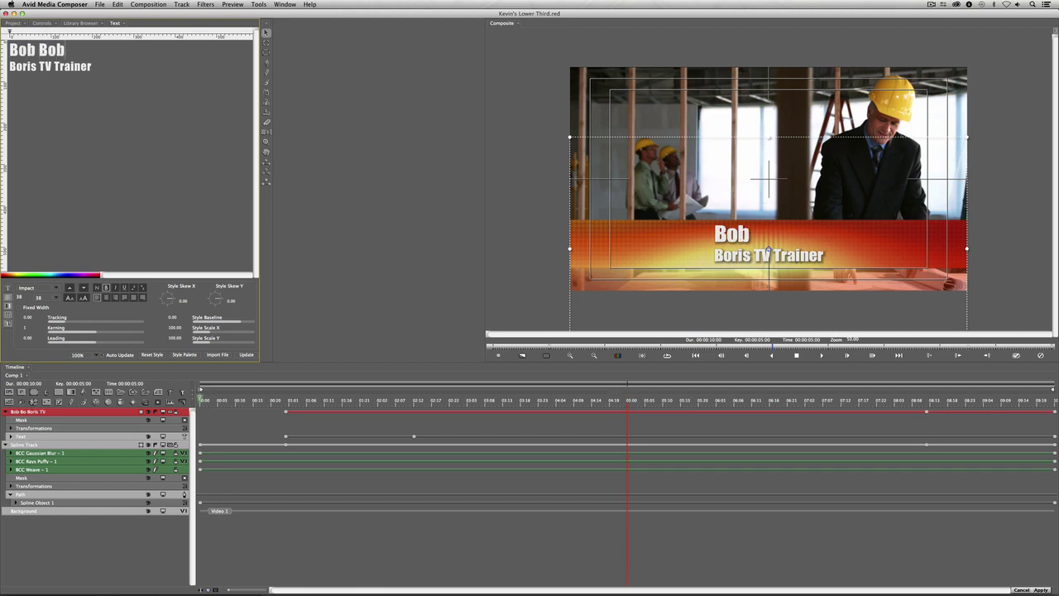
type("berson")
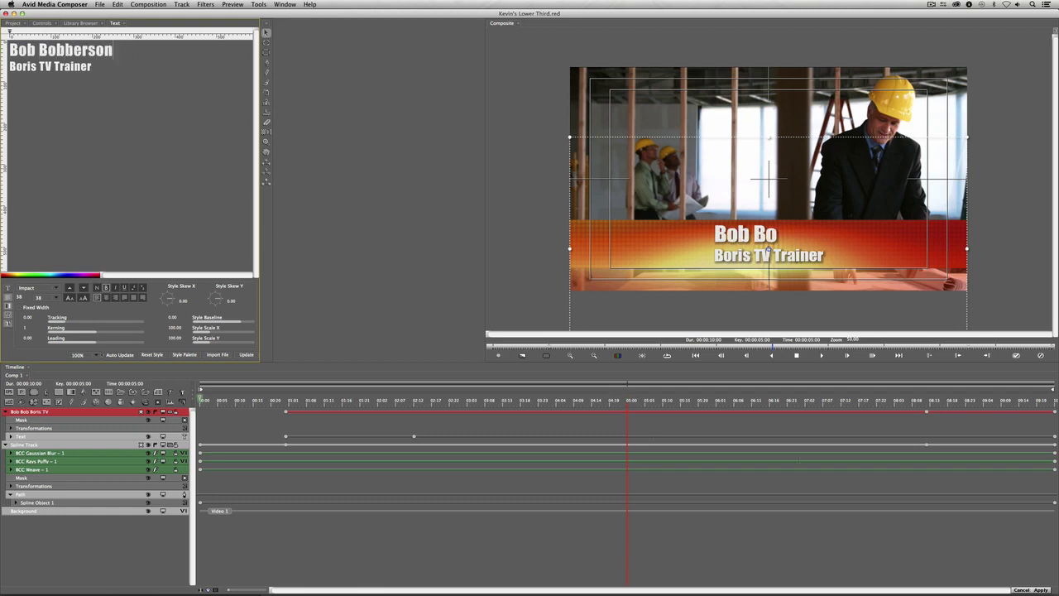
left_click(1041, 590)
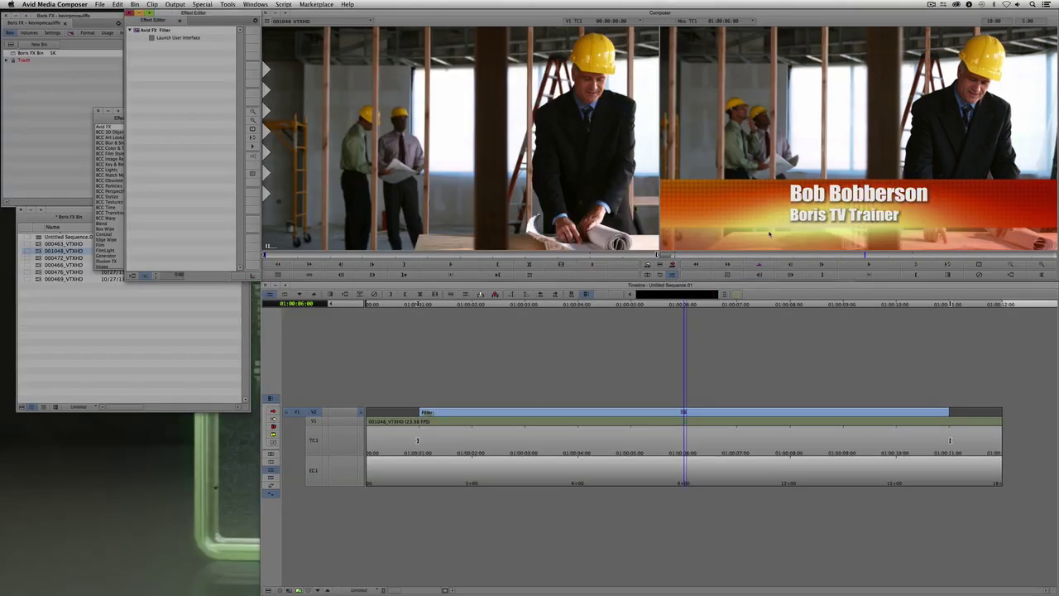
Leave effect editing and play the sequence from its start to review the updated lower-third over the footage
left_click(708, 277)
left_click(540, 312)
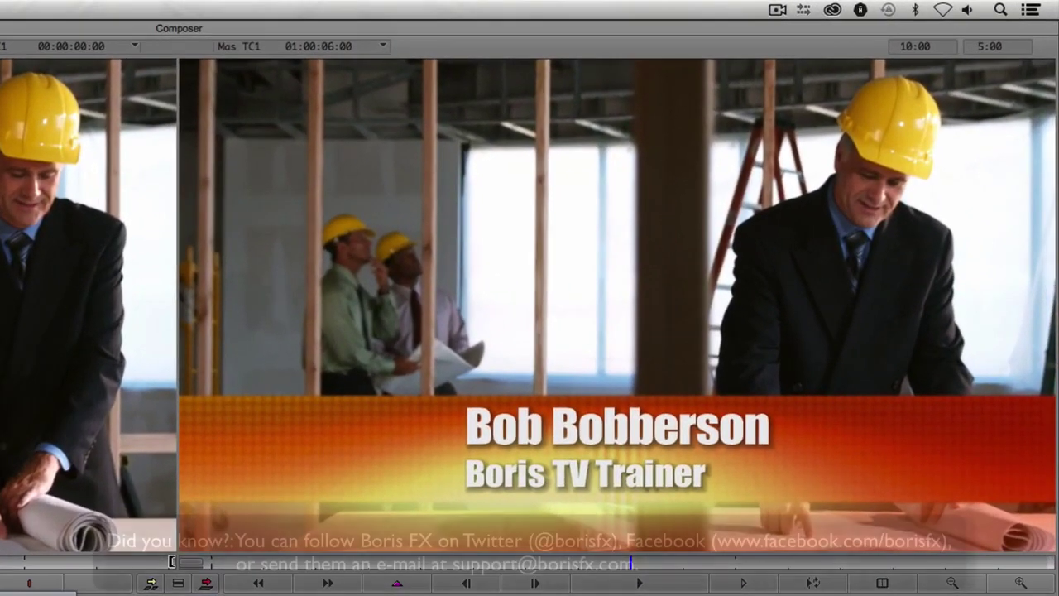
key("space")
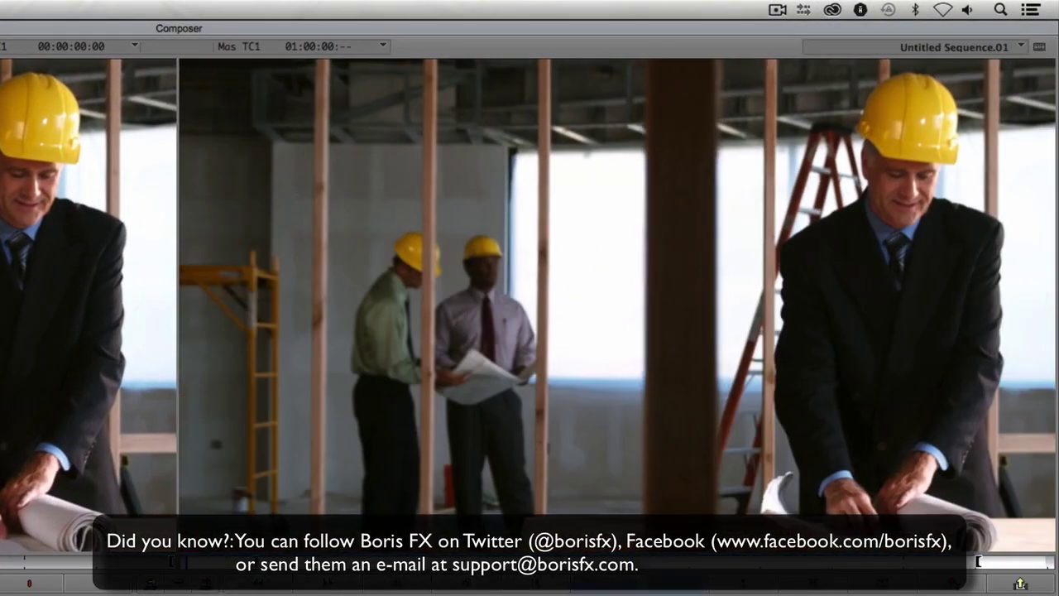